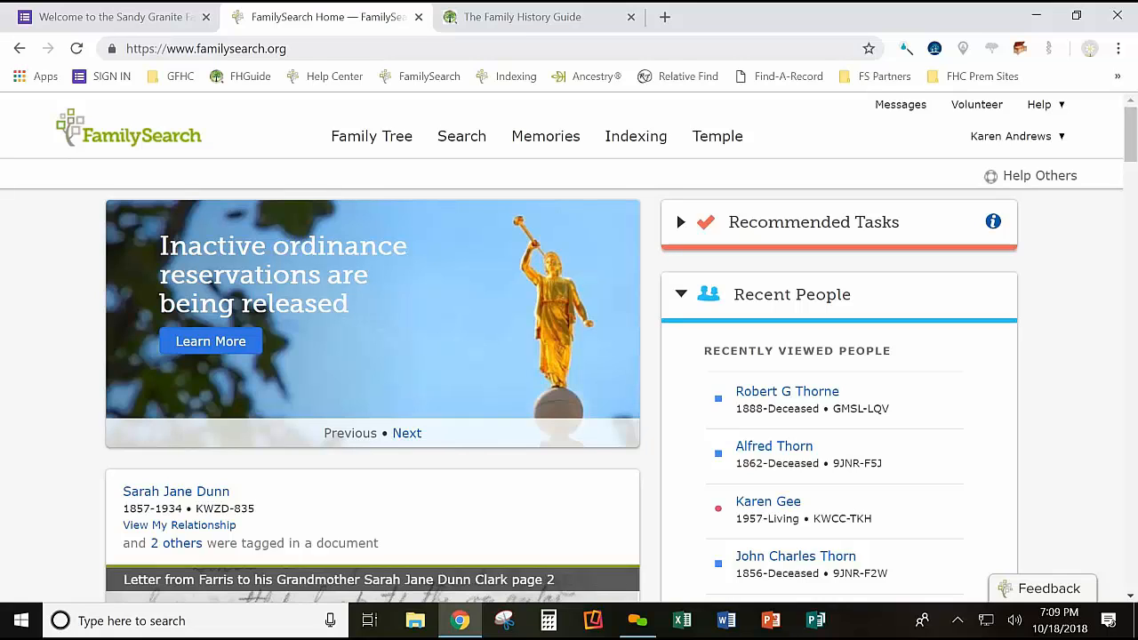
Reveal the Indexing dropdown in the top navigation bar of the home page
mouse_move(617, 140)
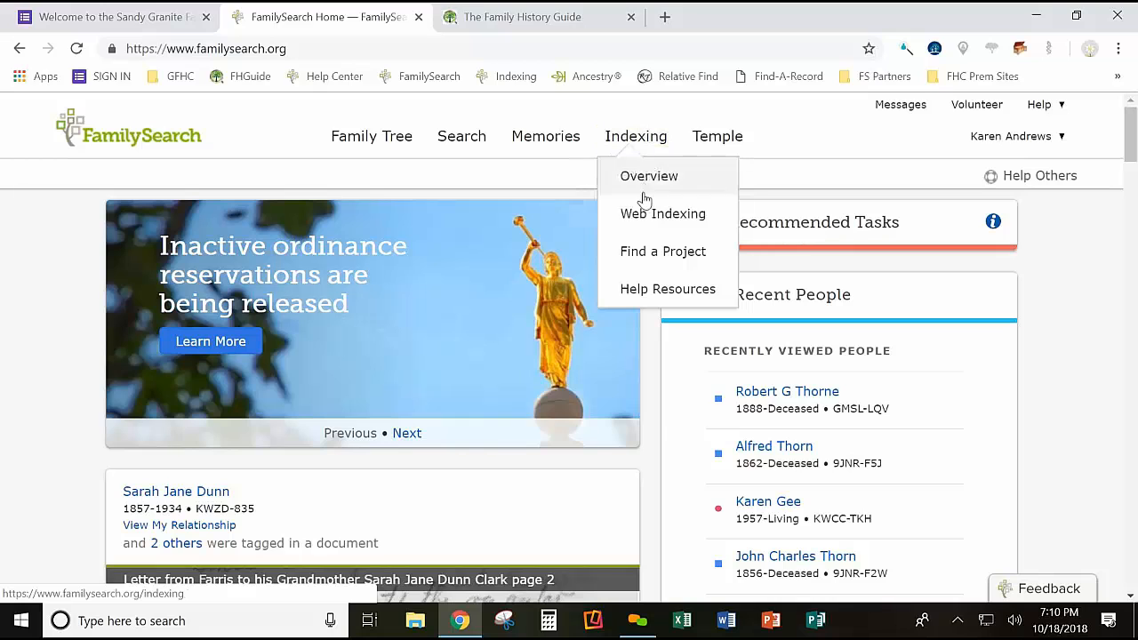
Go to Find a Project and bring up North America's 79 indexing projects from the world map
click(660, 253)
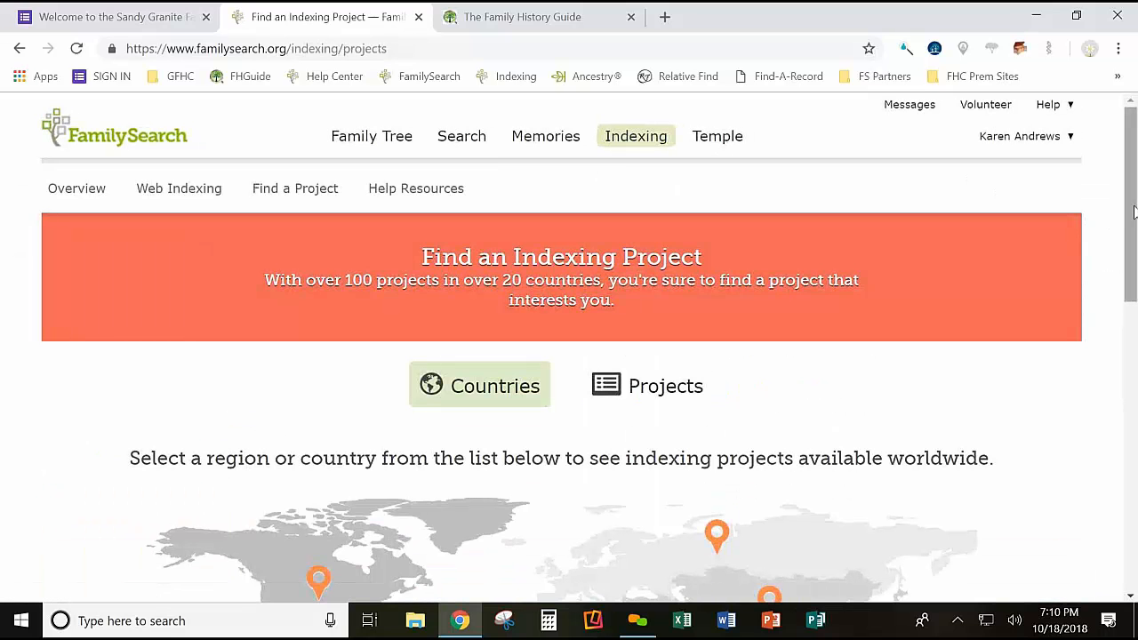
drag(1132, 212, 1100, 356)
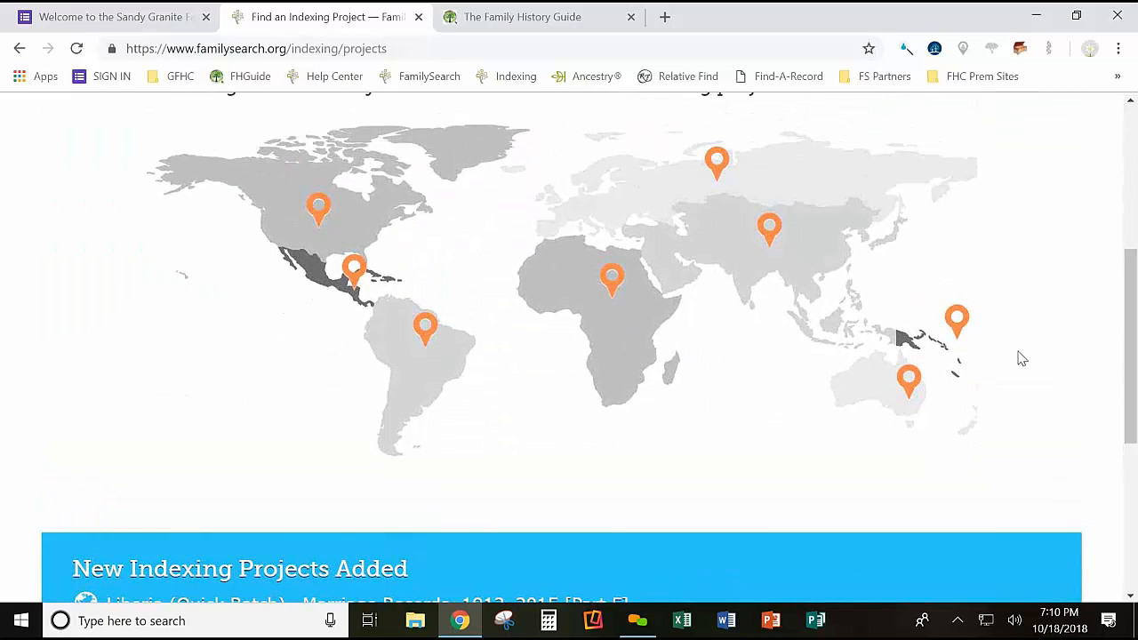
click(318, 209)
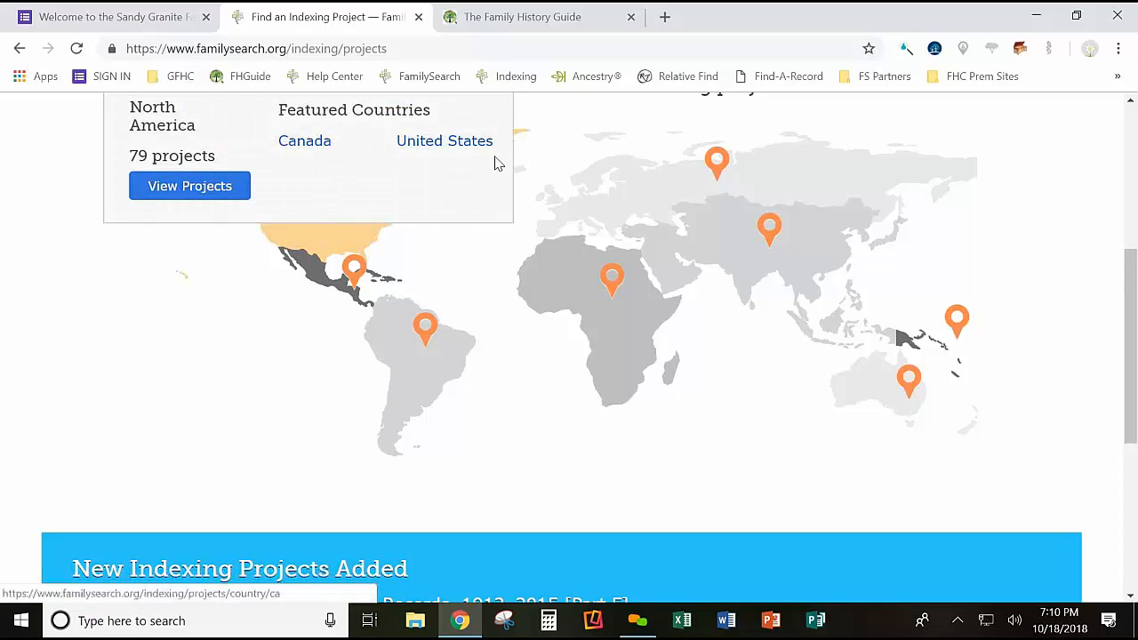
click(206, 193)
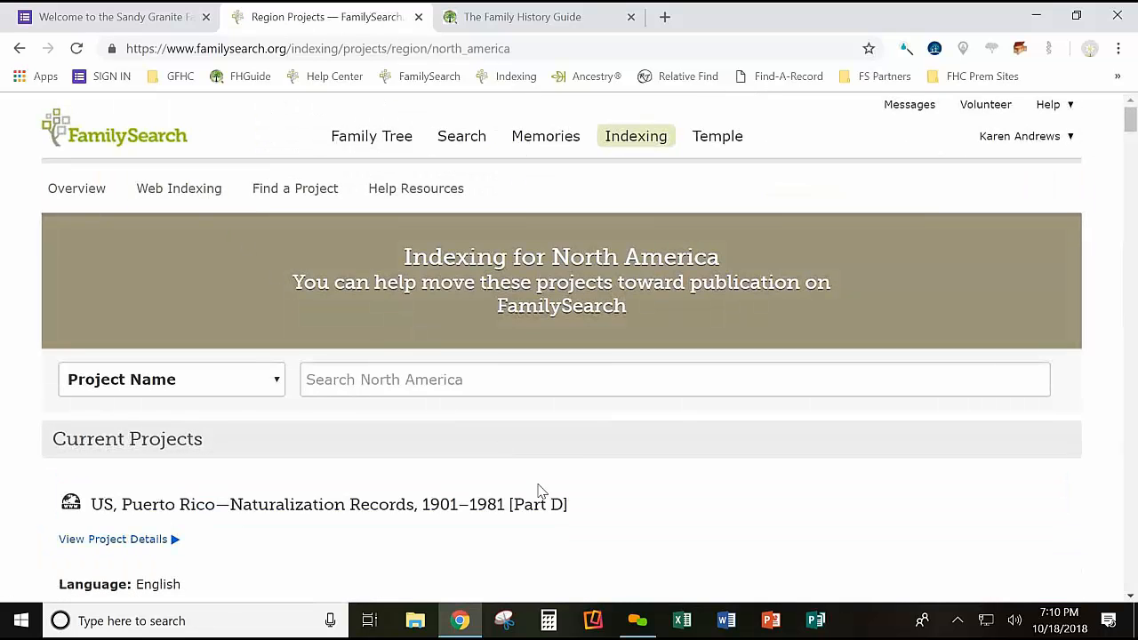
Scroll through the North America project list, starting with Puerto Rico naturalization records, and back to the top
drag(1131, 123, 1133, 156)
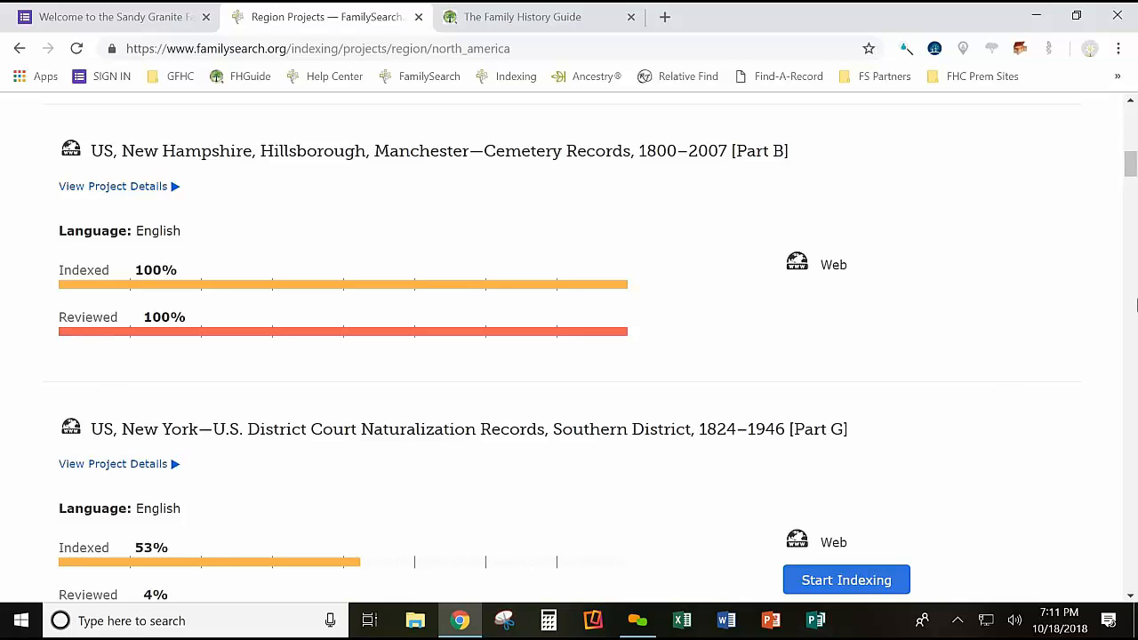
drag(1131, 165, 1132, 127)
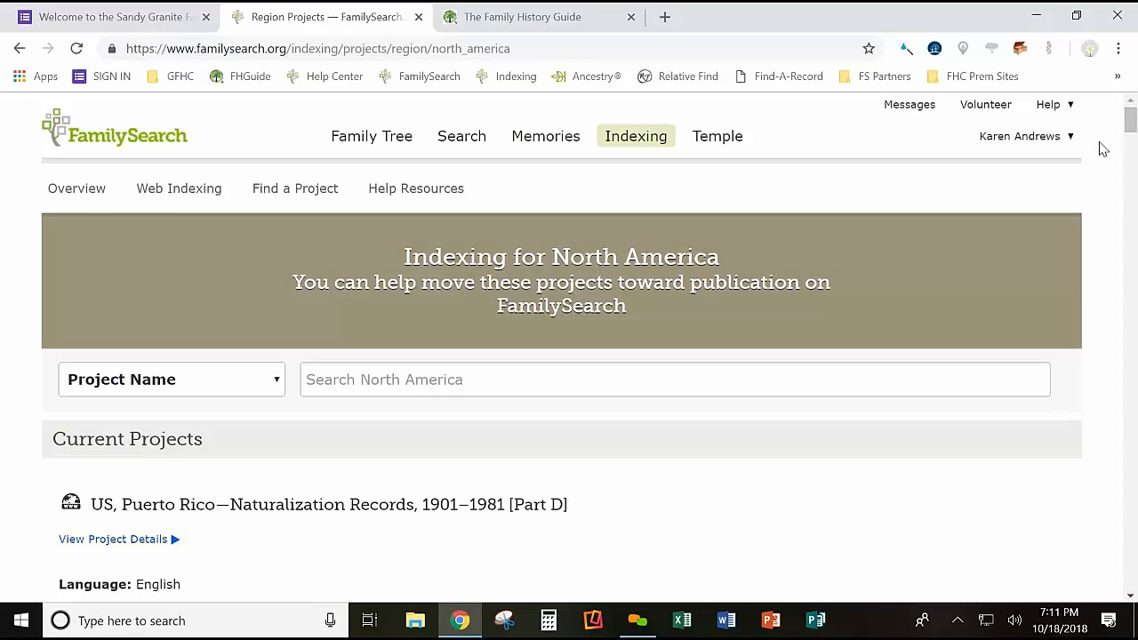
drag(1124, 146, 1127, 127)
Open the Web Indexing page and the Find Batches window listing 3 favourite batches
click(193, 198)
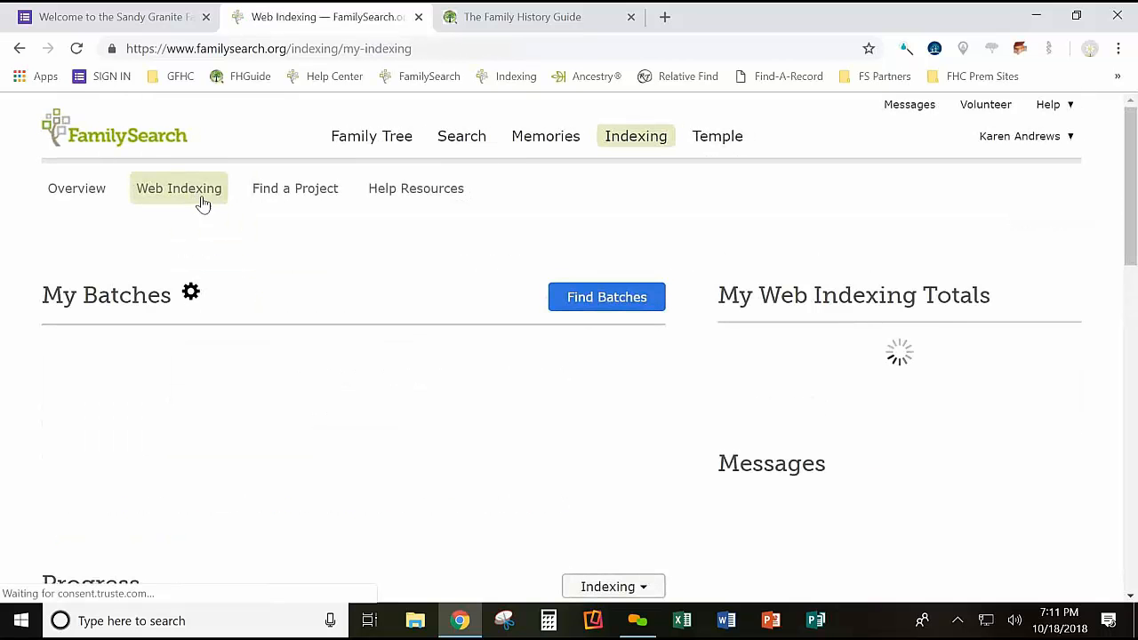
click(597, 300)
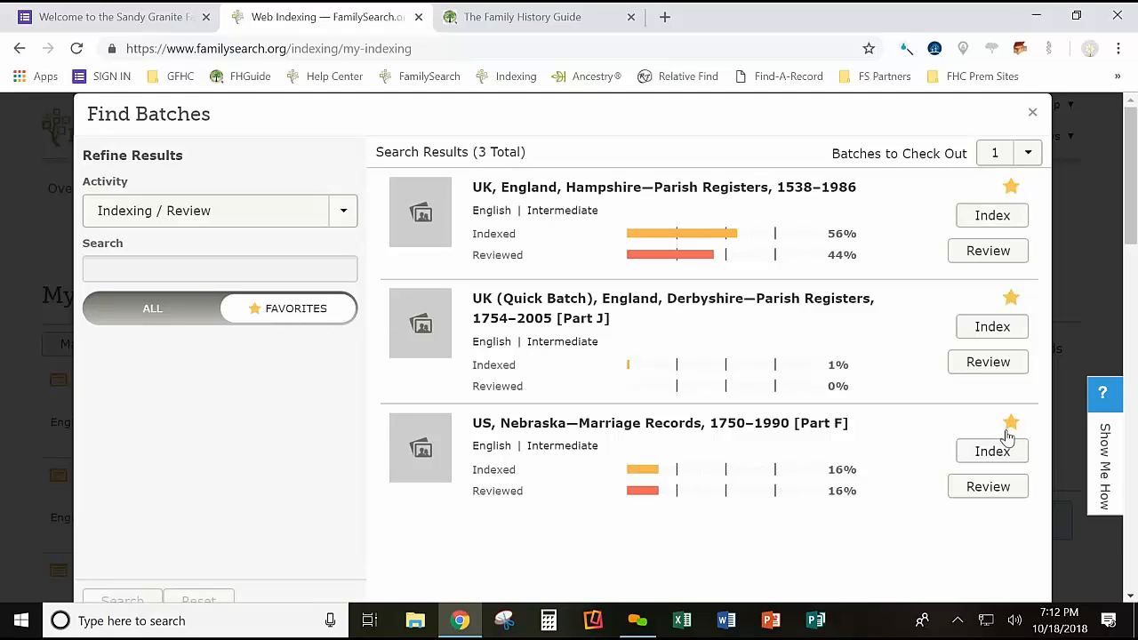
mouse_move(1130, 238)
mouse_down()
mouse_move(1129, 295)
mouse_move(1132, 224)
mouse_up()
Show all 66 English Beginning and Intermediate batches and place the cursor in Search
click(153, 311)
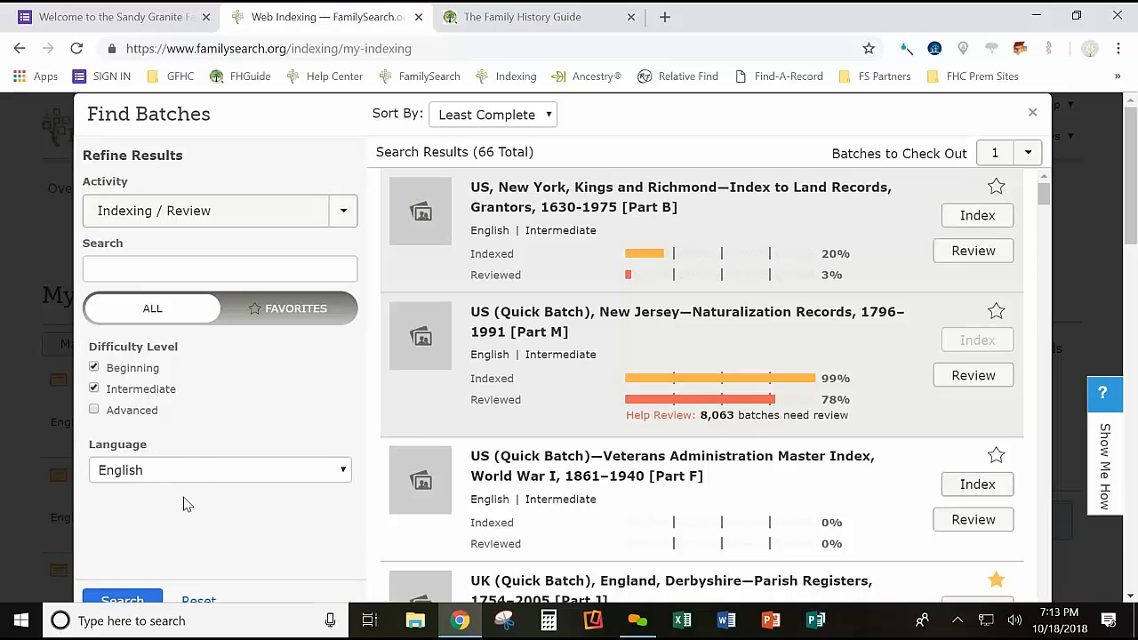
click(219, 269)
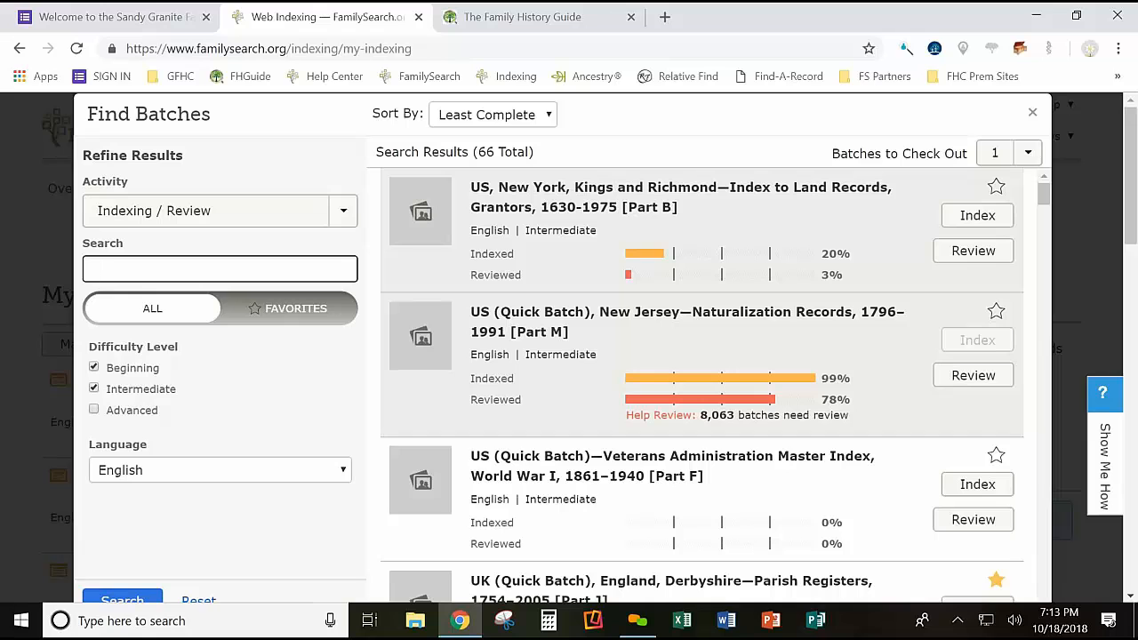
Search batches for 'quick' and scroll through the 10 Quick Batch results
text(quick)
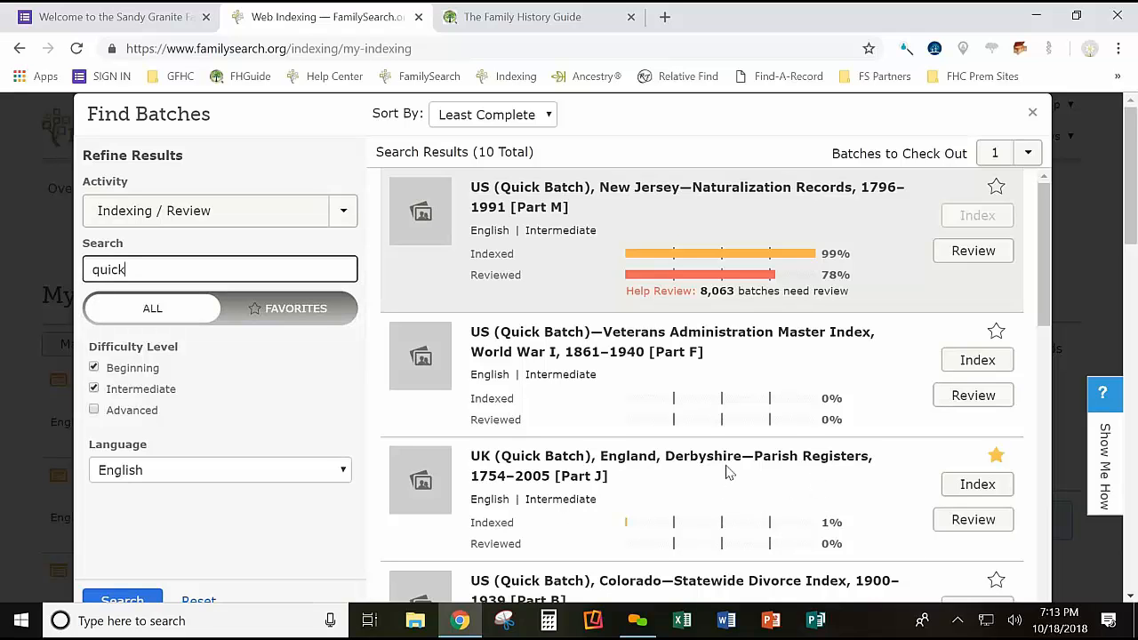
click(1048, 318)
mouse_move(1047, 319)
mouse_down()
mouse_move(1038, 407)
mouse_move(1037, 393)
mouse_move(1051, 525)
mouse_move(1060, 411)
mouse_move(1045, 311)
mouse_up()
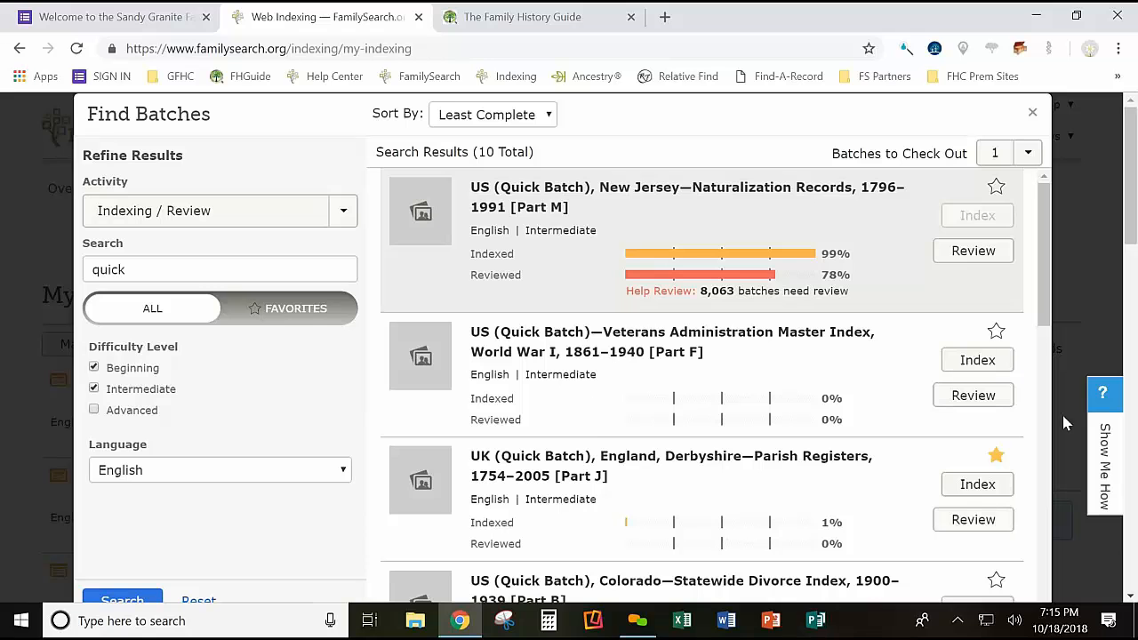
drag(1044, 327, 1084, 322)
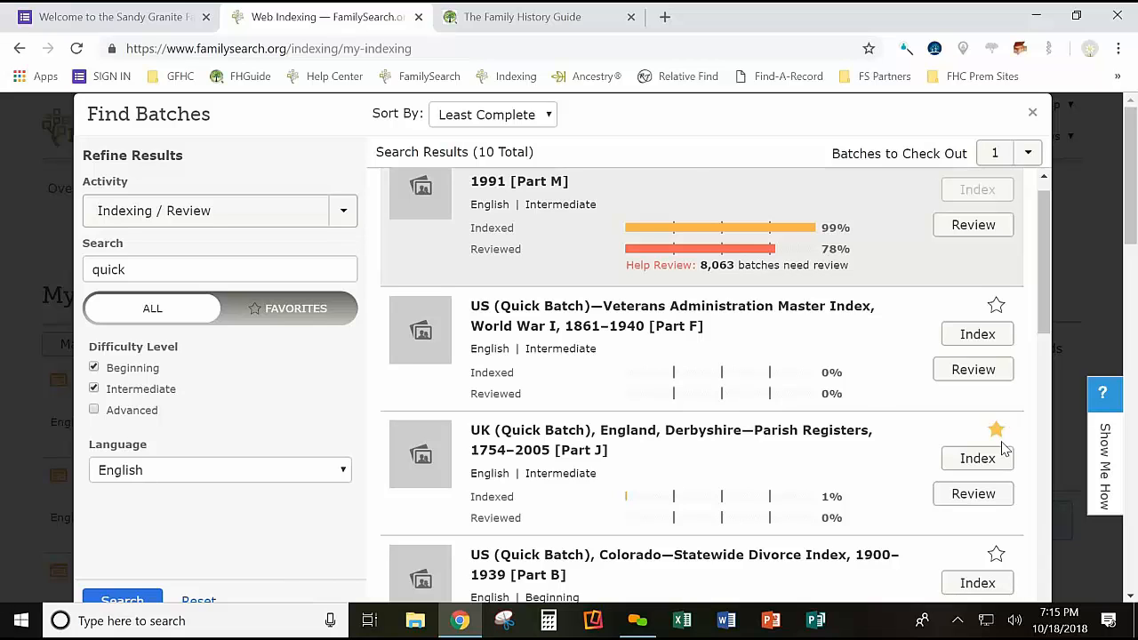
After toggling favourites, start indexing the Veterans Administration Master Index, World War I quick batch
click(996, 306)
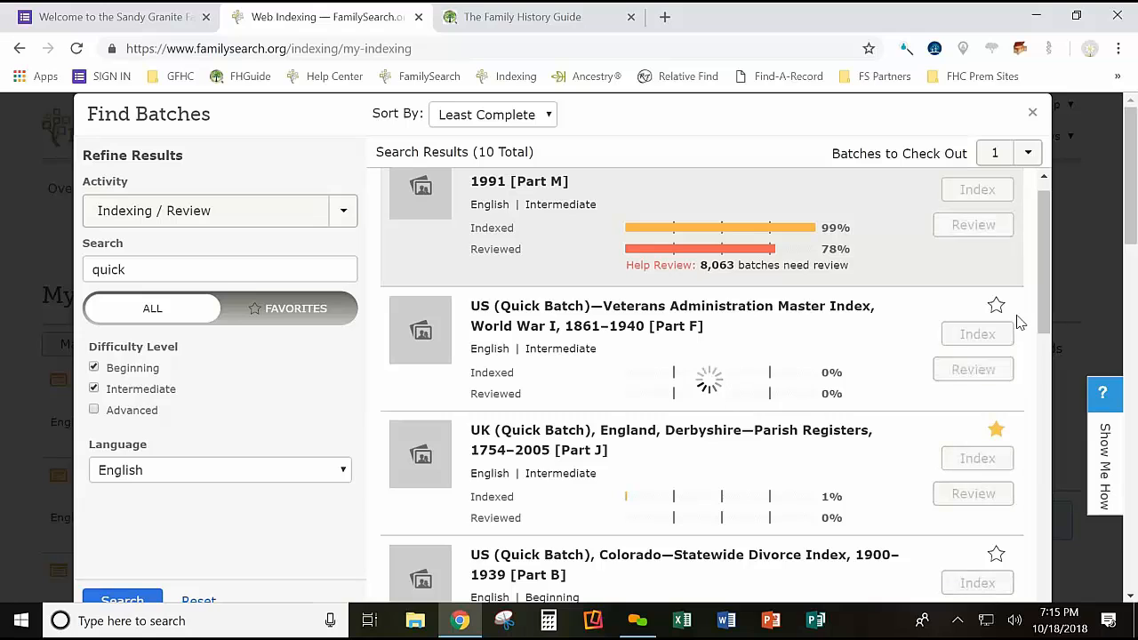
click(996, 308)
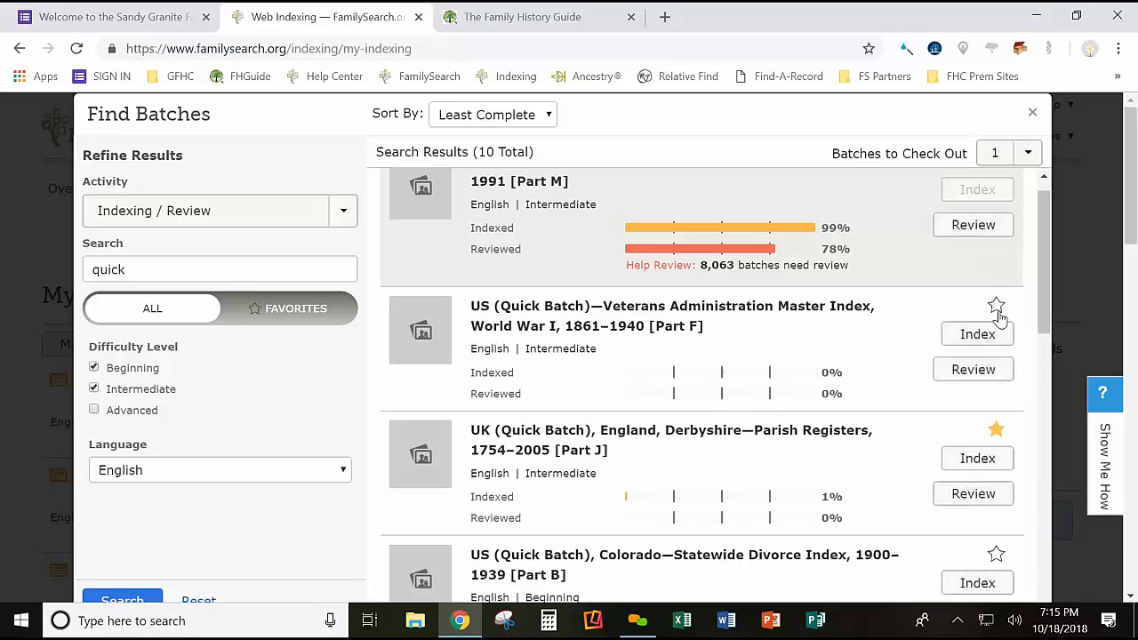
click(297, 312)
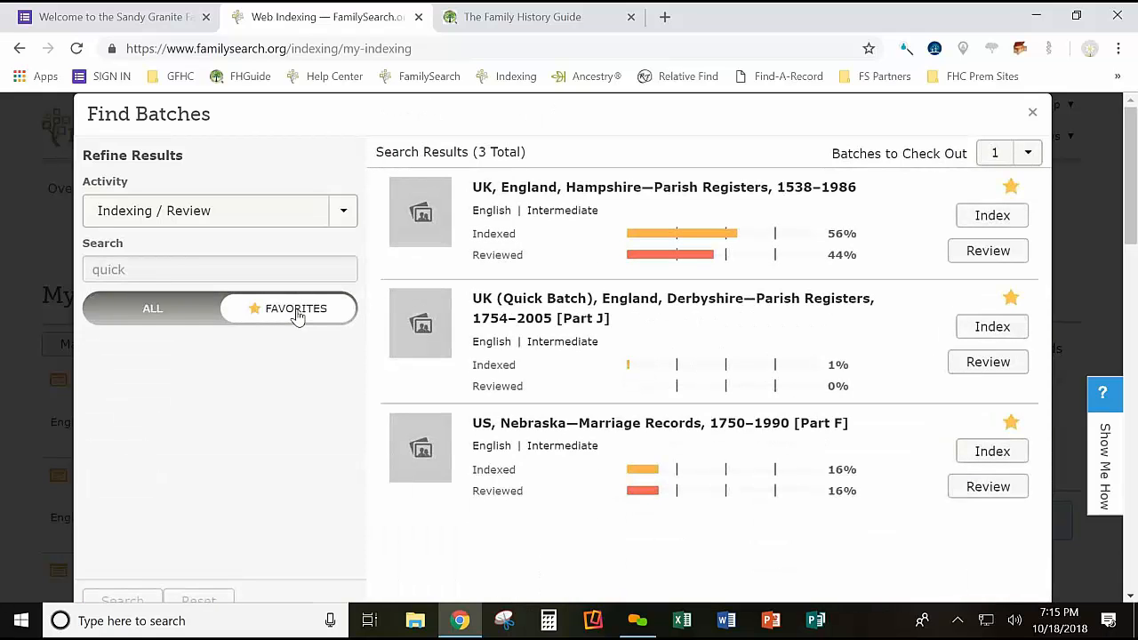
click(152, 312)
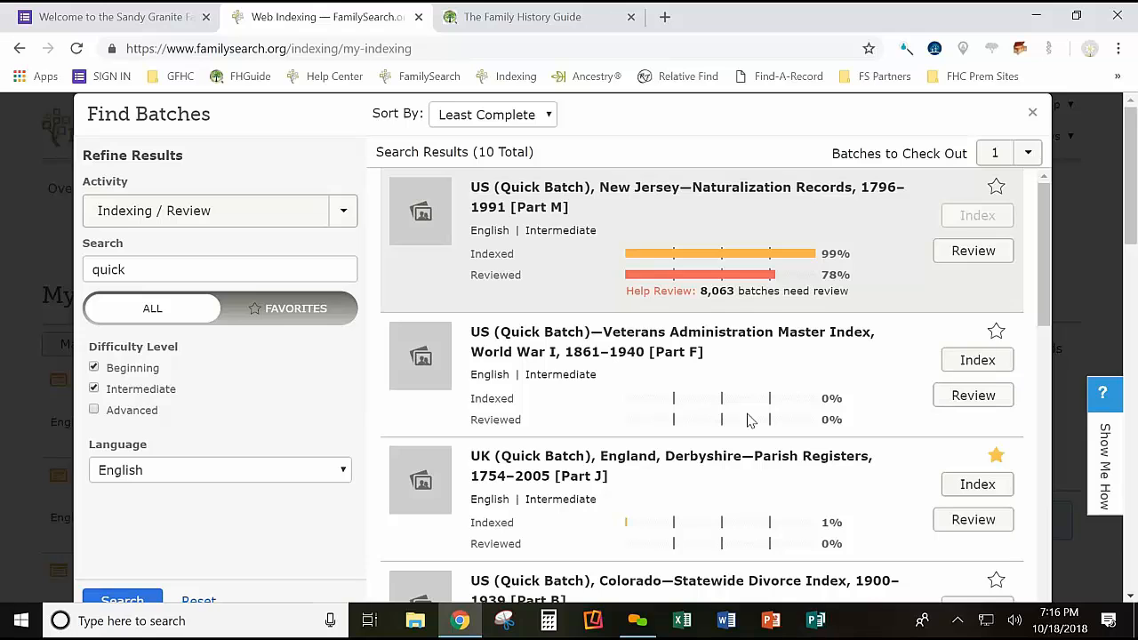
click(967, 361)
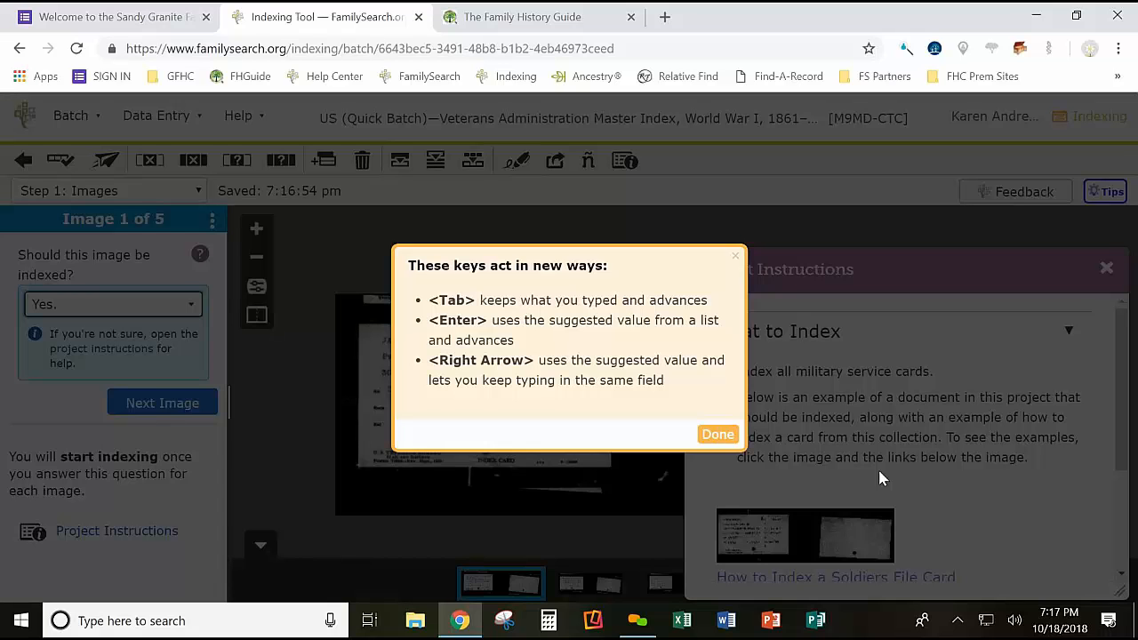
Dismiss the 'These keys act in new ways' popup once the batch loads at image 1 of 5
click(718, 436)
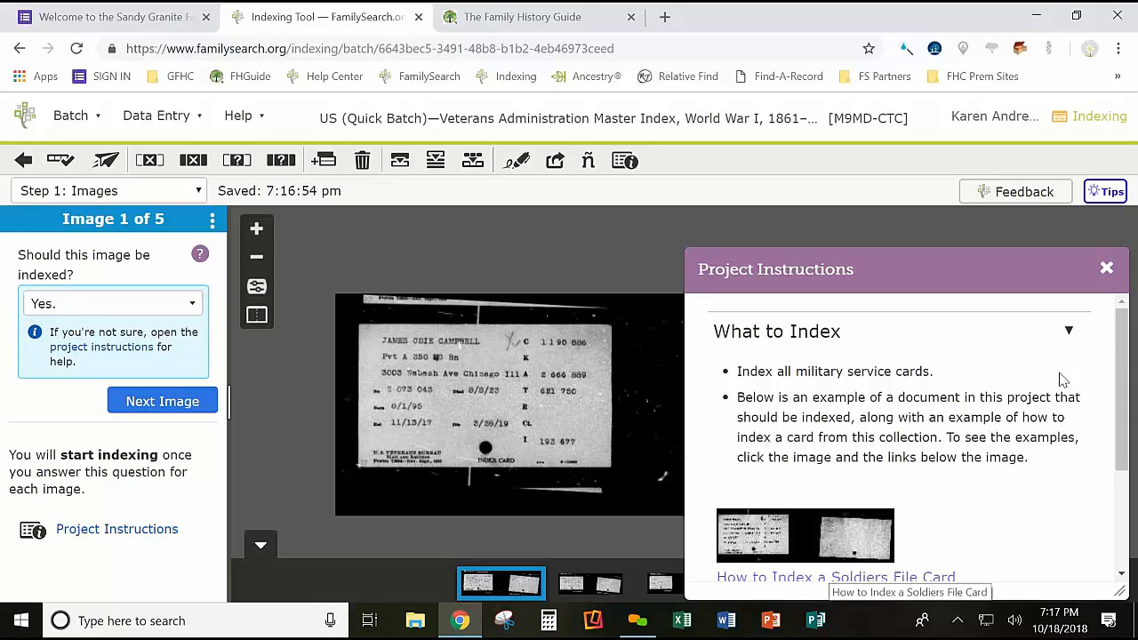
scroll(1118, 351, down, 1)
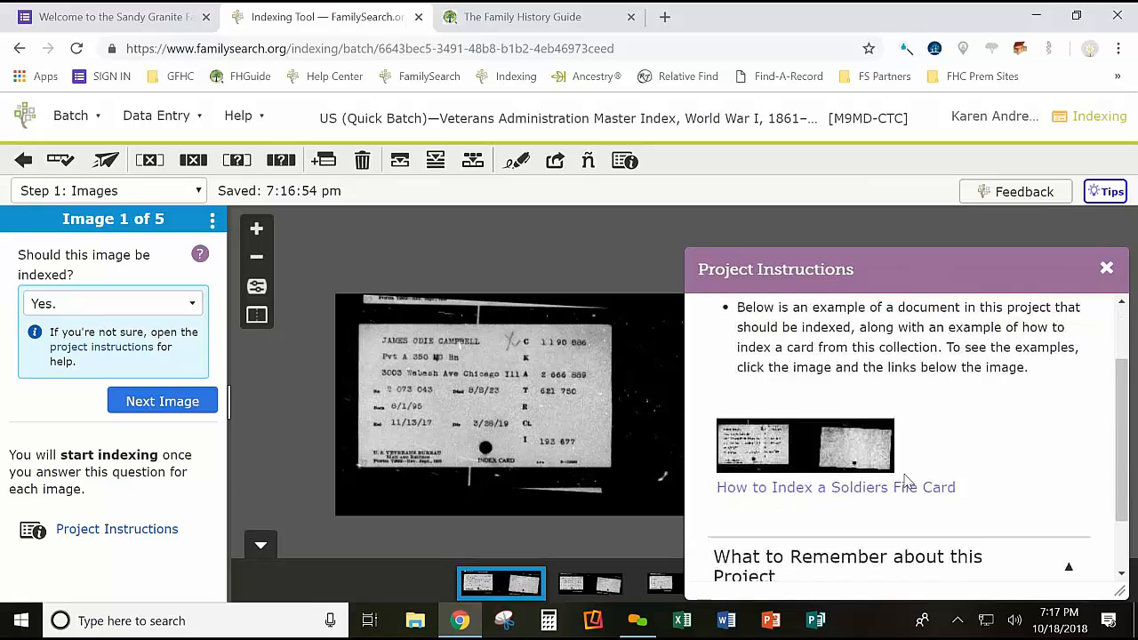
View the 13-field sample for indexing a soldier's file card, then return to the Indexing Tool
click(849, 487)
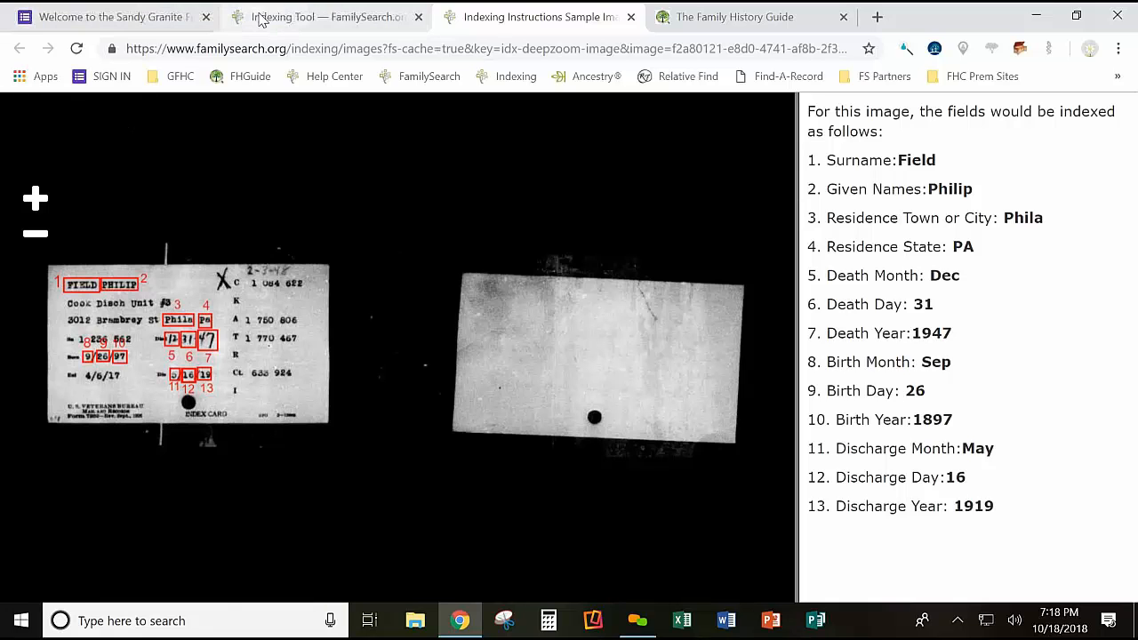
click(286, 27)
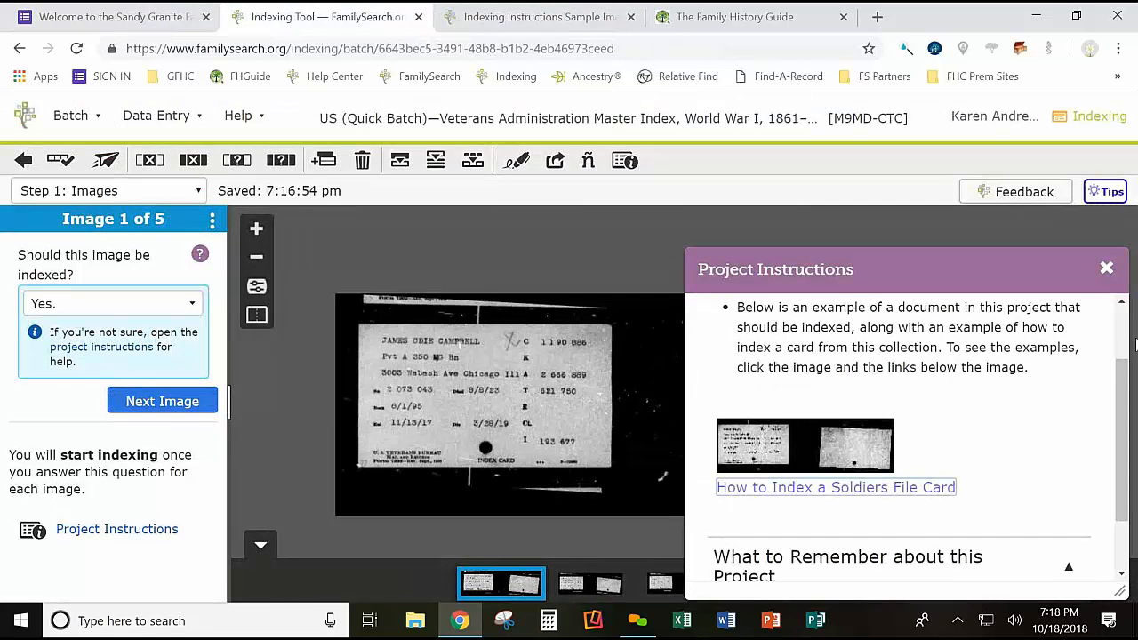
Scroll the Project Instructions and expand 'What to Remember about this Project' and 'Additional Information'
drag(1120, 376, 1120, 420)
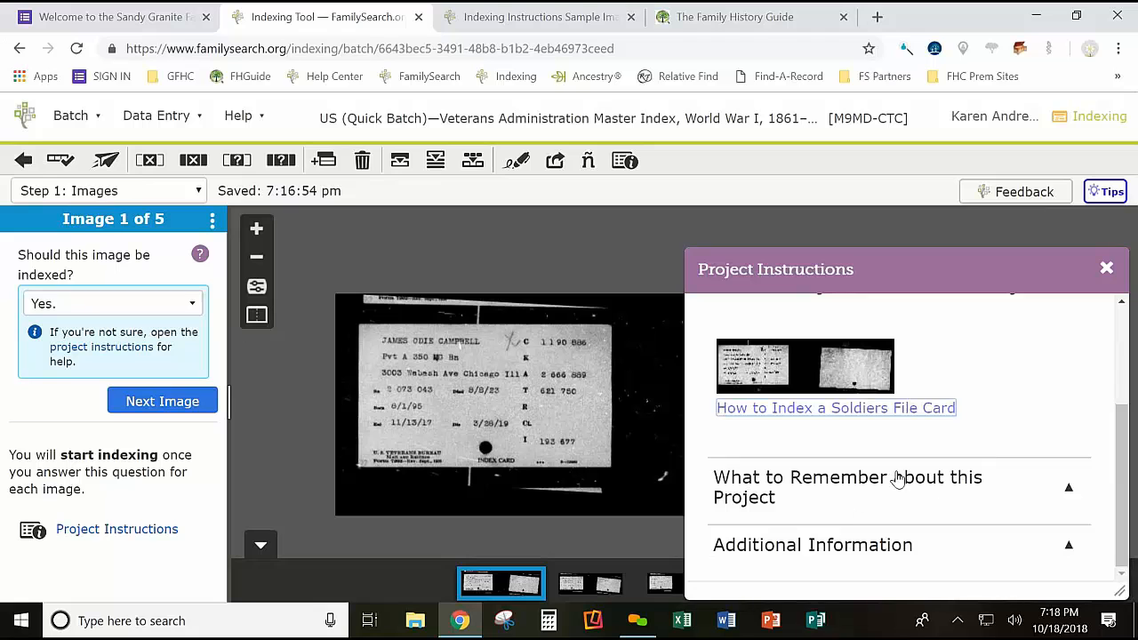
click(1068, 487)
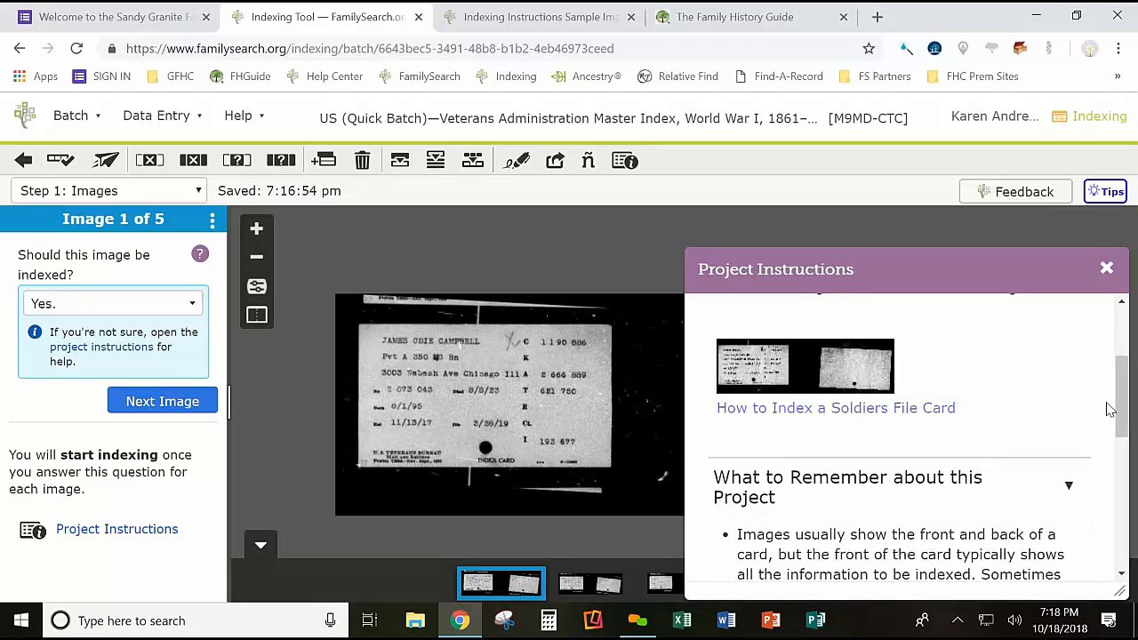
drag(1120, 382, 1122, 430)
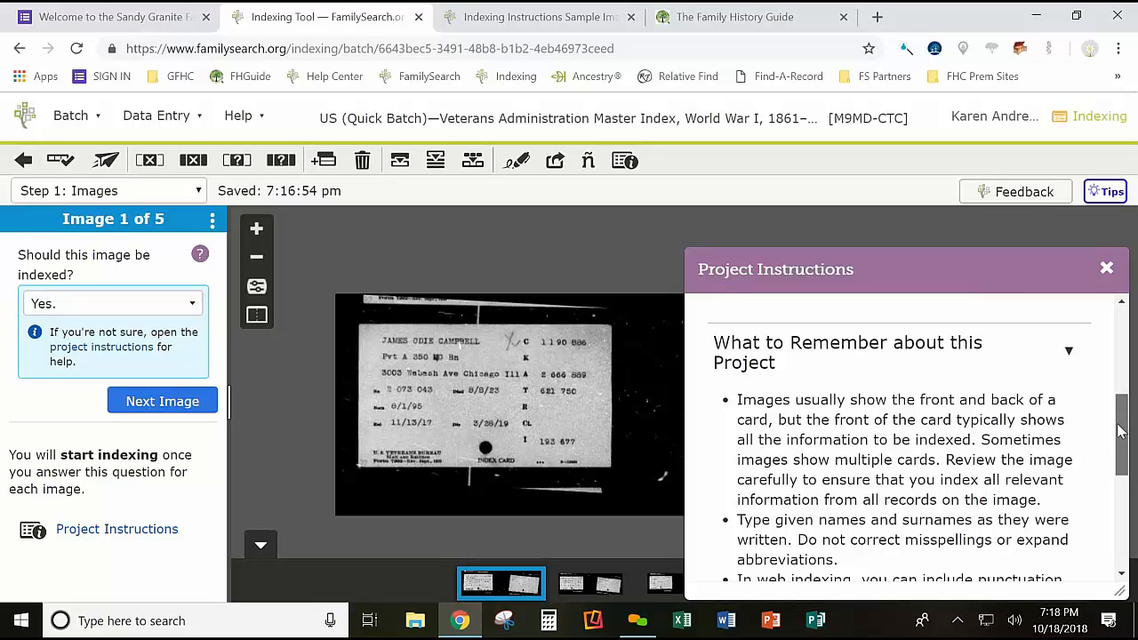
drag(1122, 431, 1121, 493)
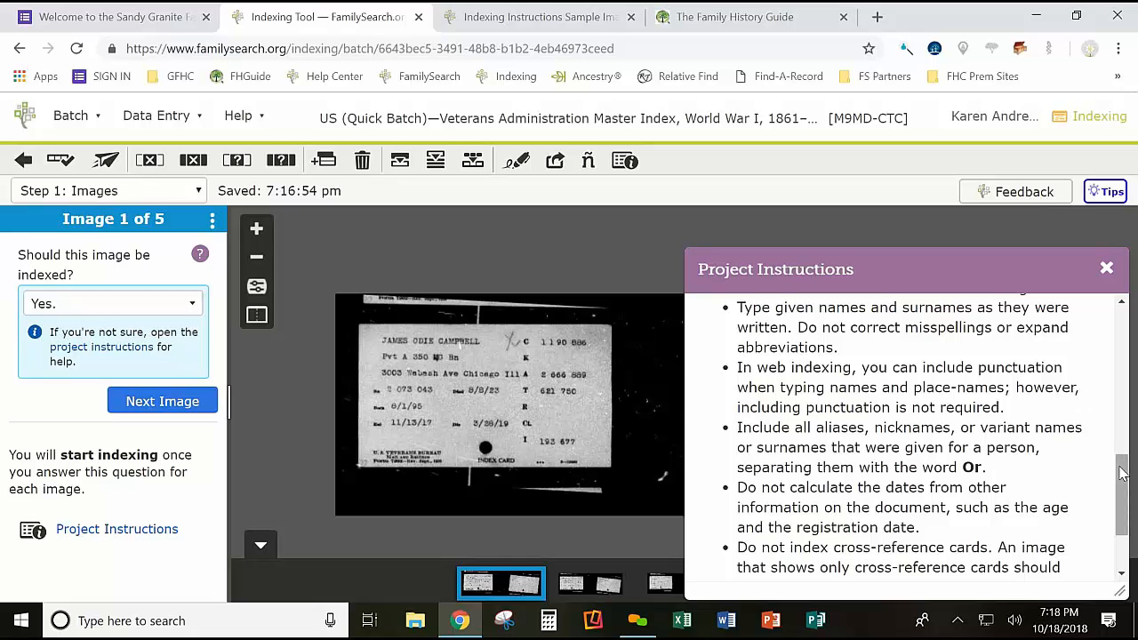
drag(1122, 473, 1122, 519)
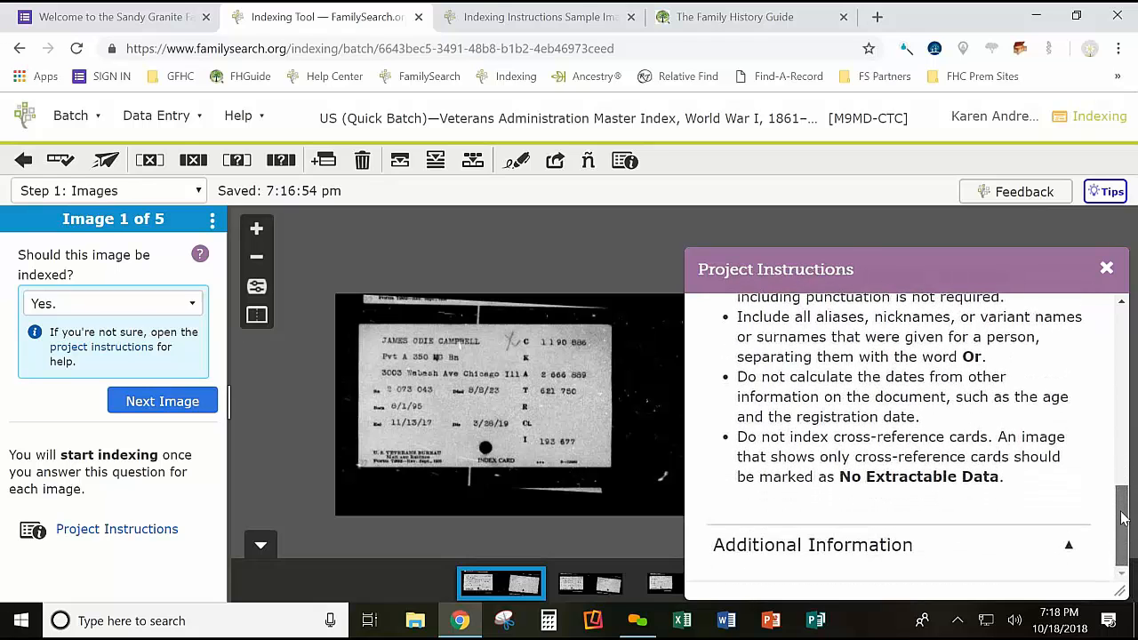
click(1067, 547)
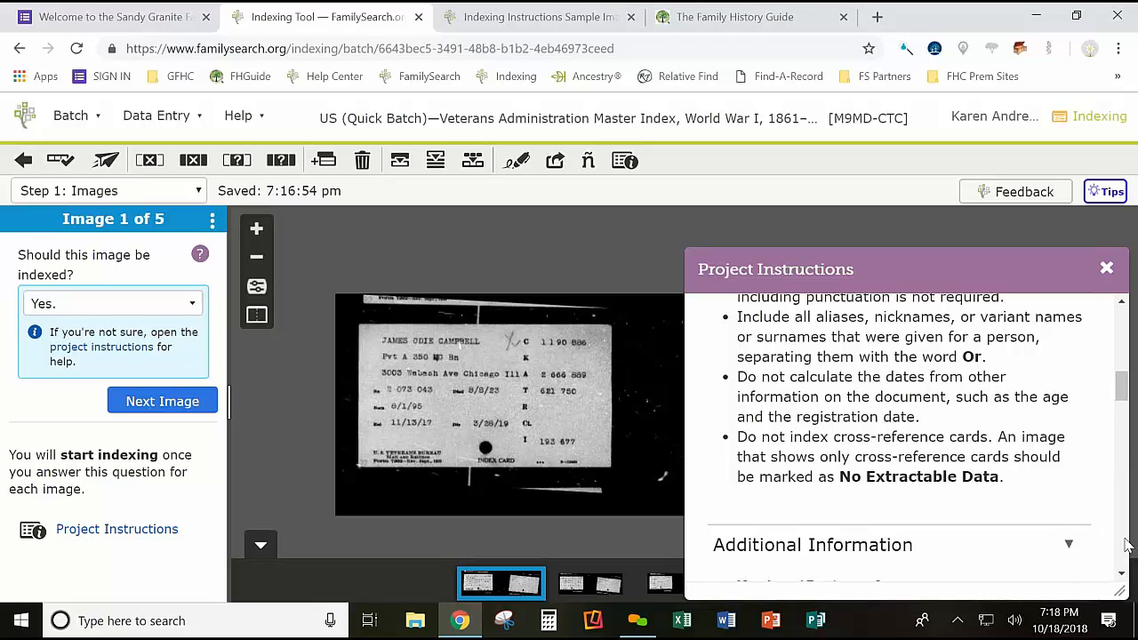
drag(1121, 389, 1123, 418)
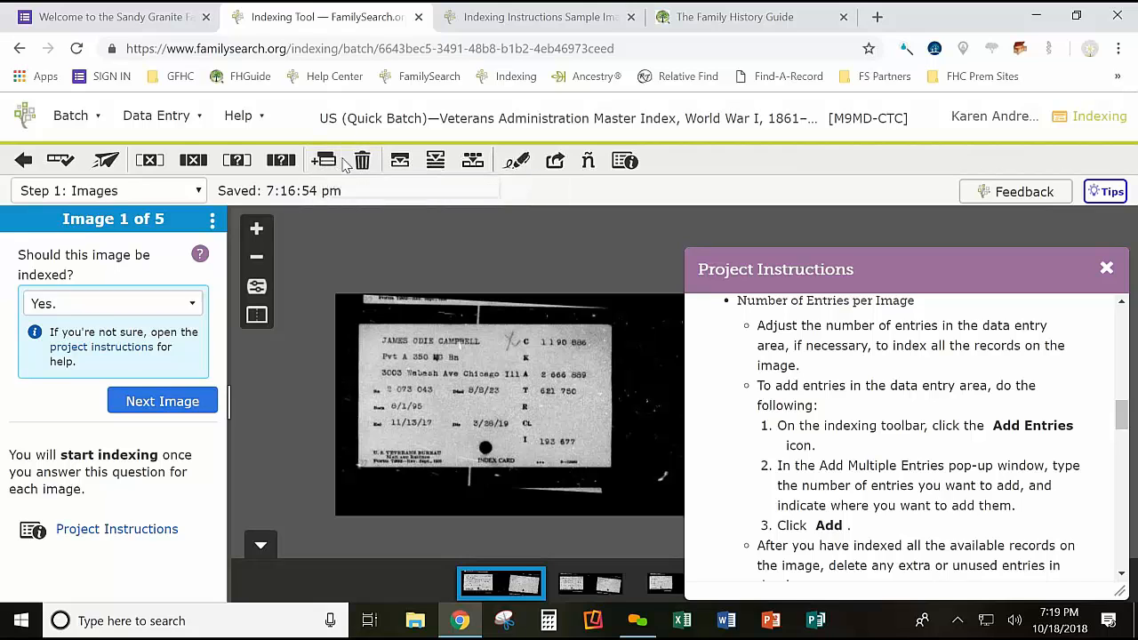
drag(1118, 417, 1121, 459)
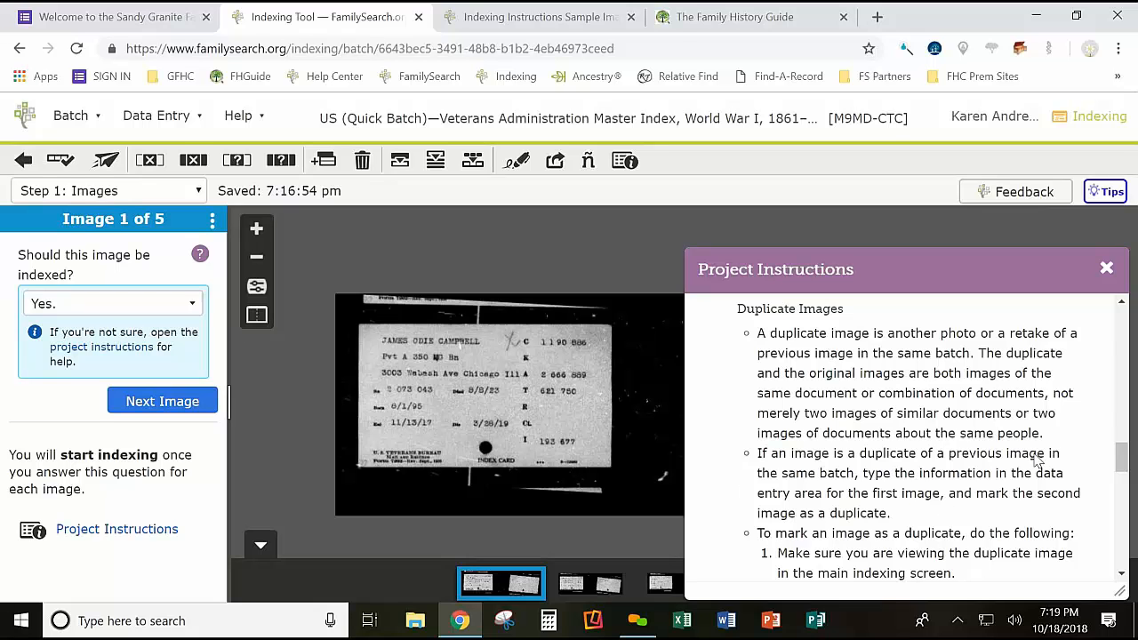
drag(1121, 460, 1126, 556)
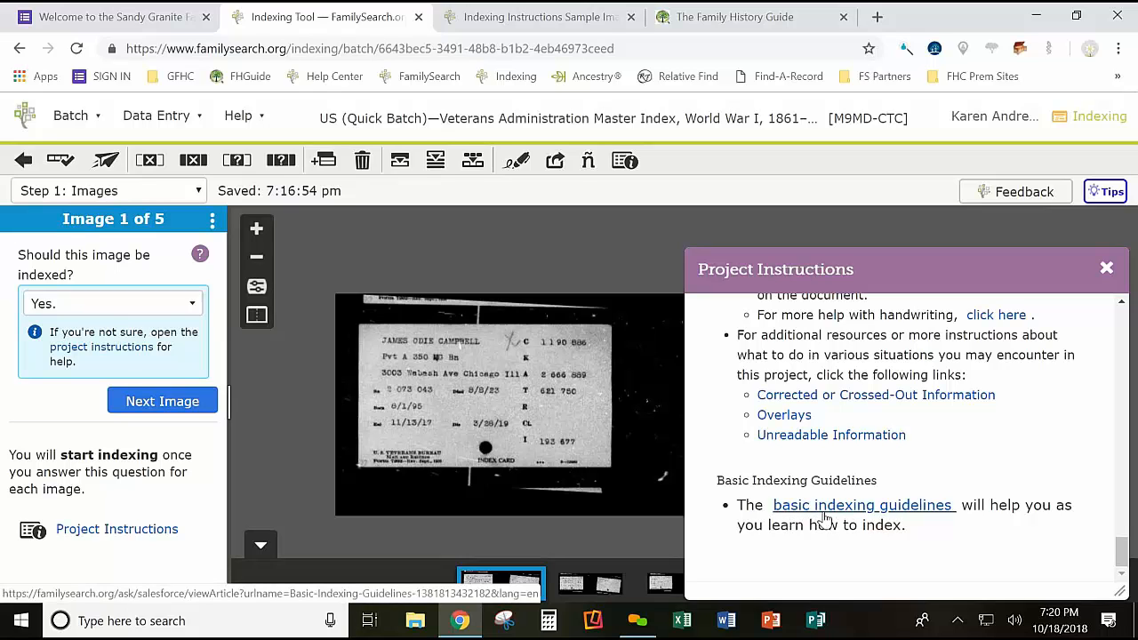
Close the Project Instructions and zoom the first index card in two steps to fill the viewer
click(1107, 270)
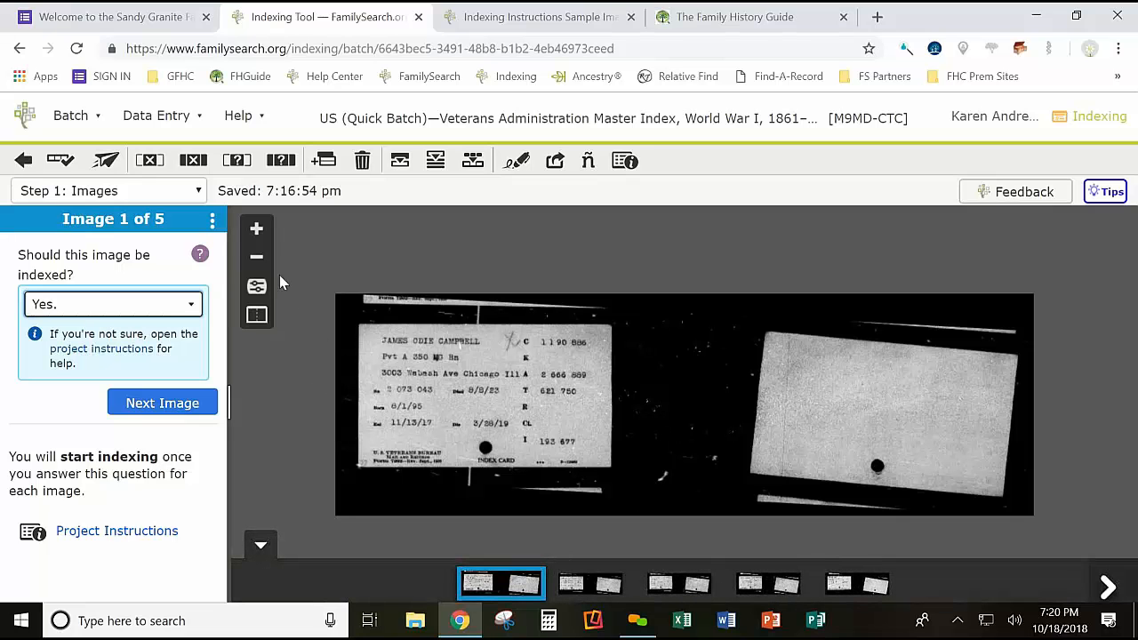
click(256, 228)
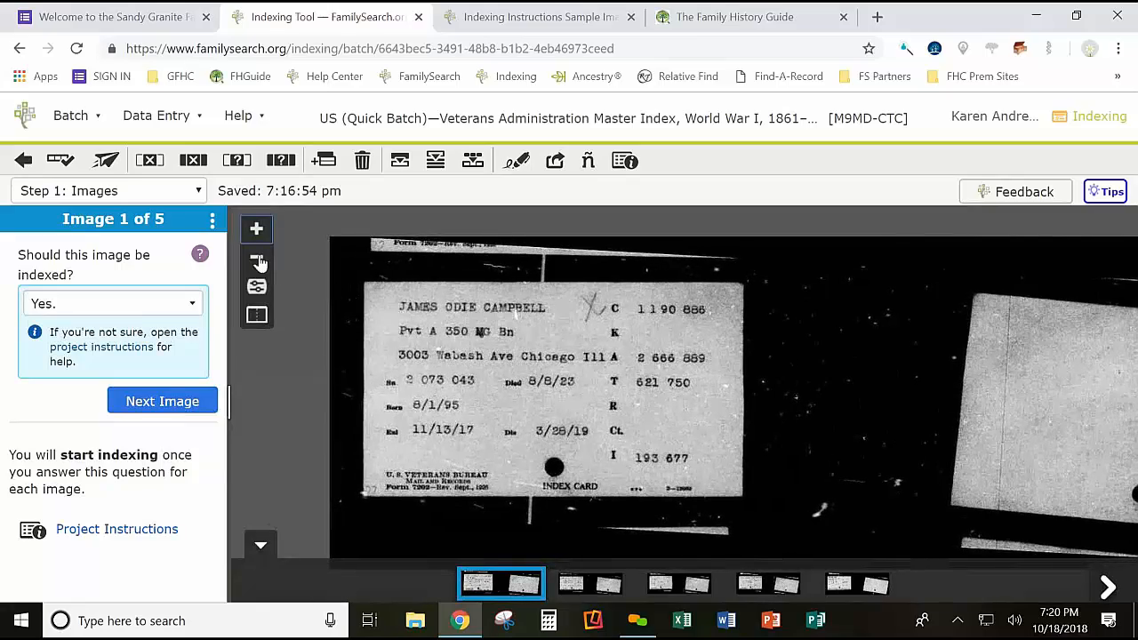
click(256, 229)
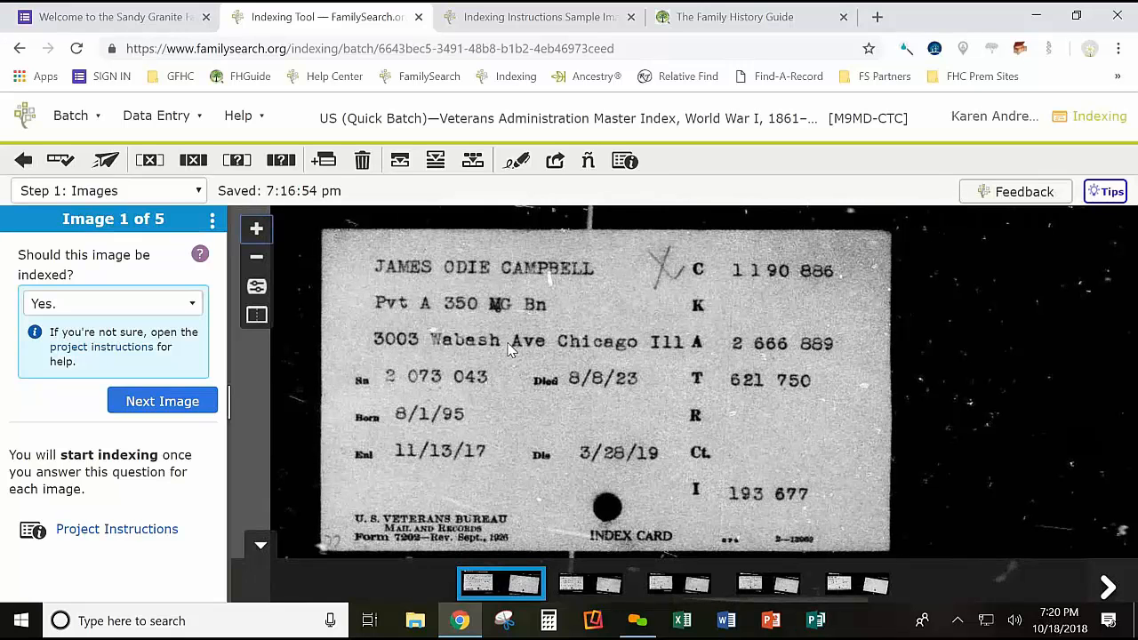
Step through images 2 to 5 of the batch, then continue to Step 2: Entries
click(186, 402)
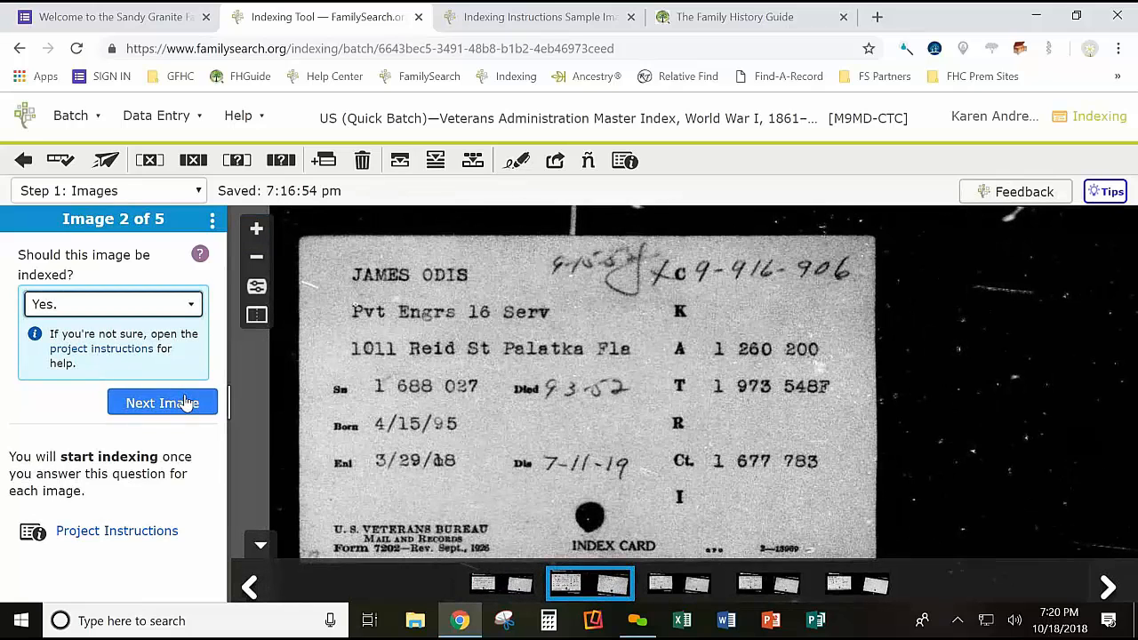
click(186, 402)
click(187, 402)
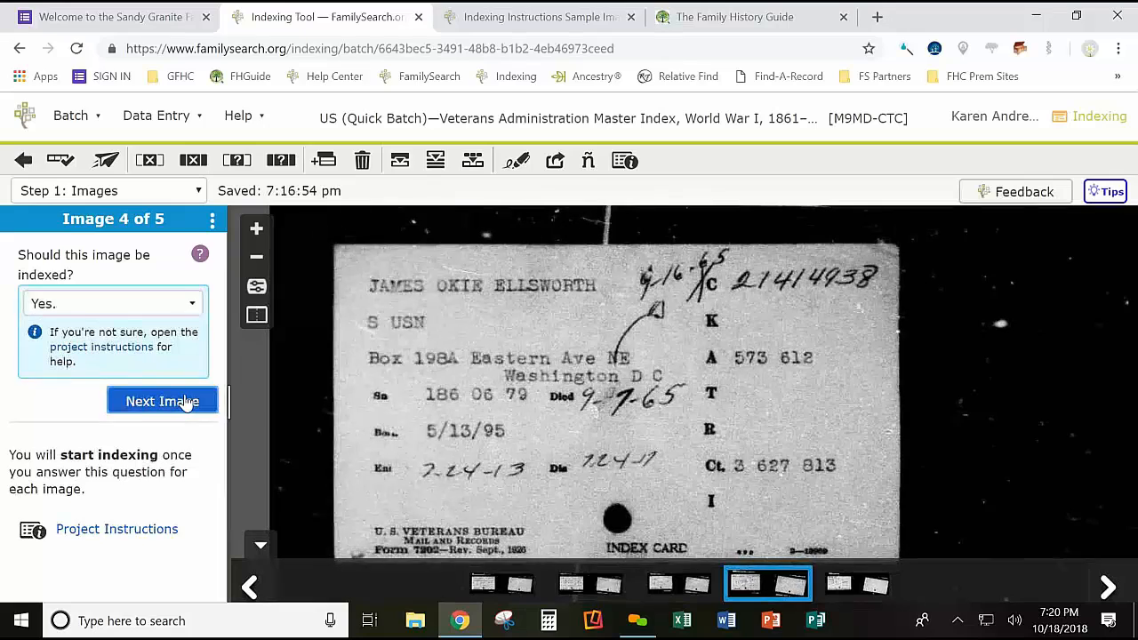
click(187, 402)
click(180, 403)
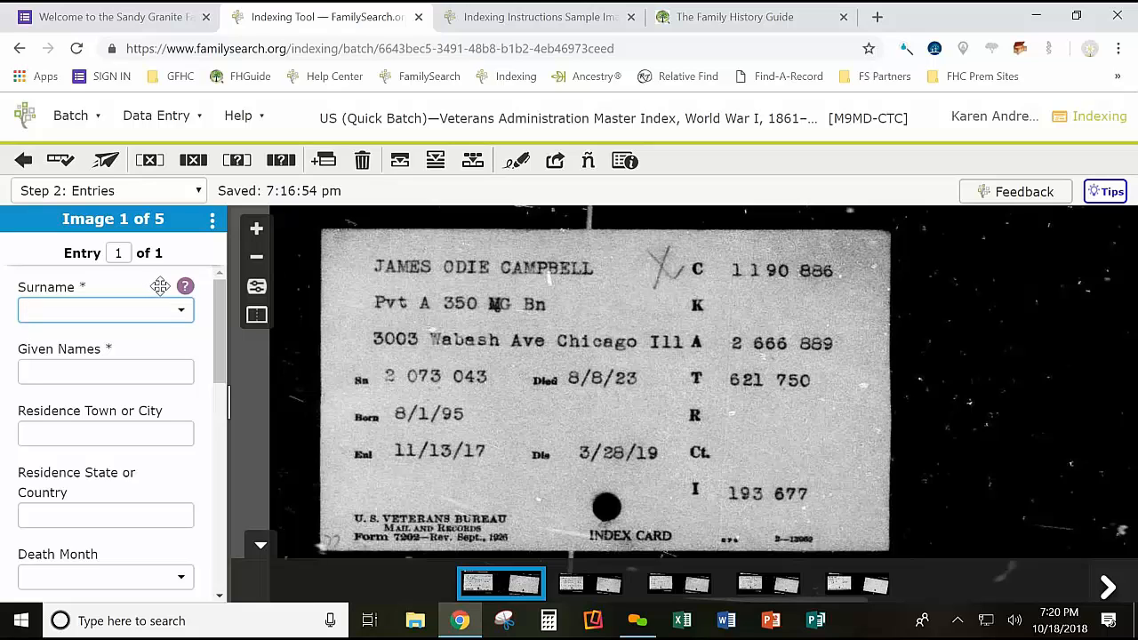
mouse_move(187, 292)
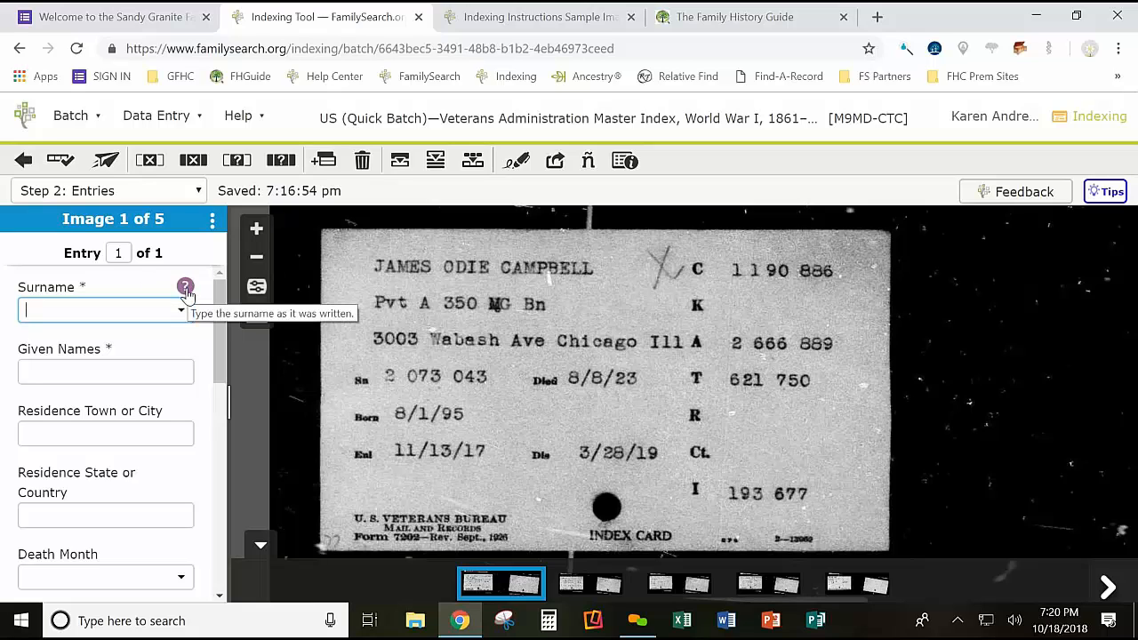
key(Tab)
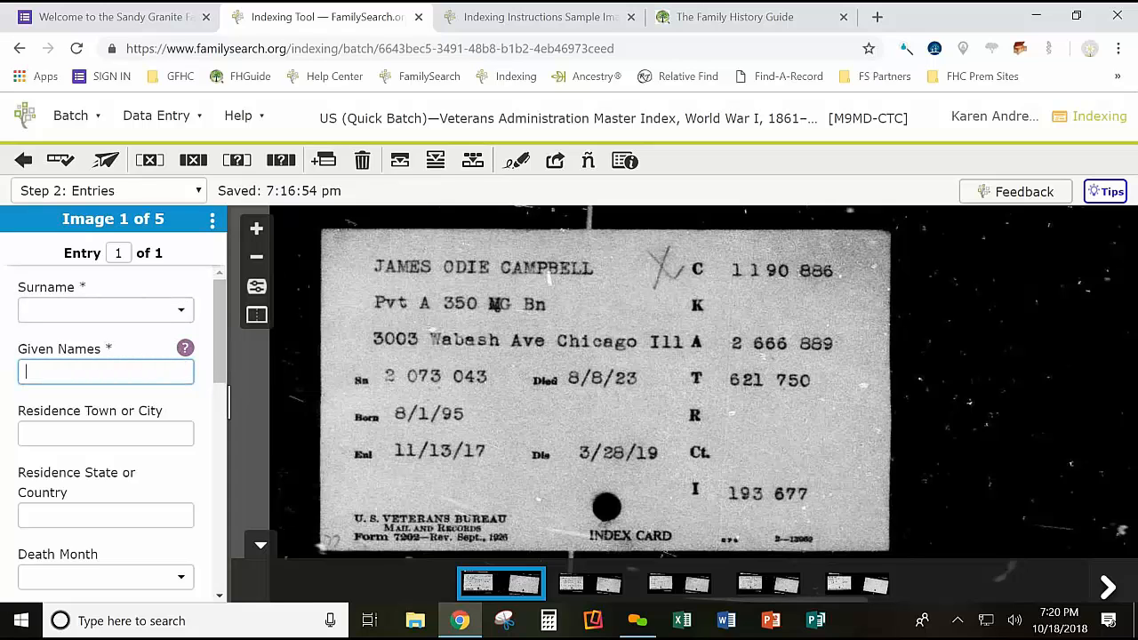
click(178, 305)
click(185, 286)
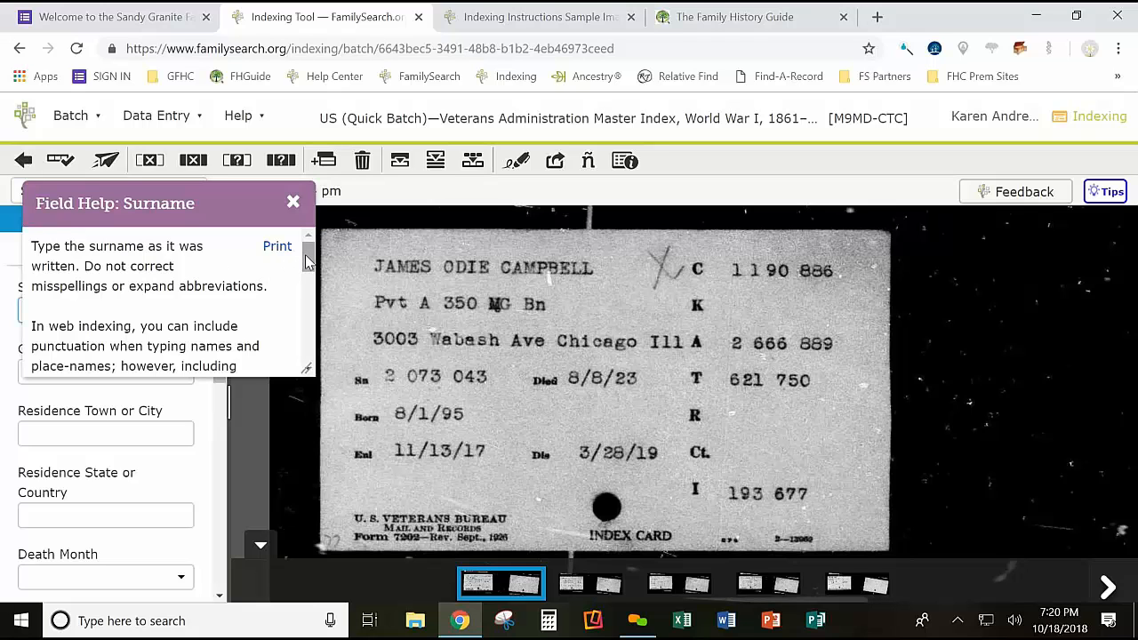
scroll(307, 292, down, 1)
scroll(308, 292, down, 5)
scroll(307, 291, up, 6)
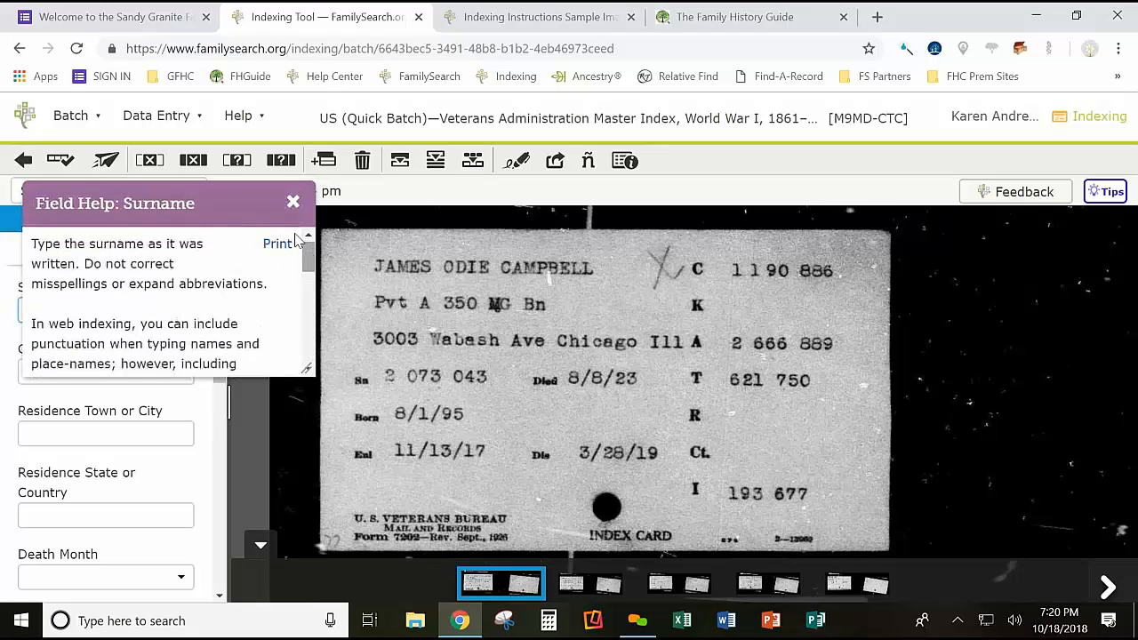
click(292, 203)
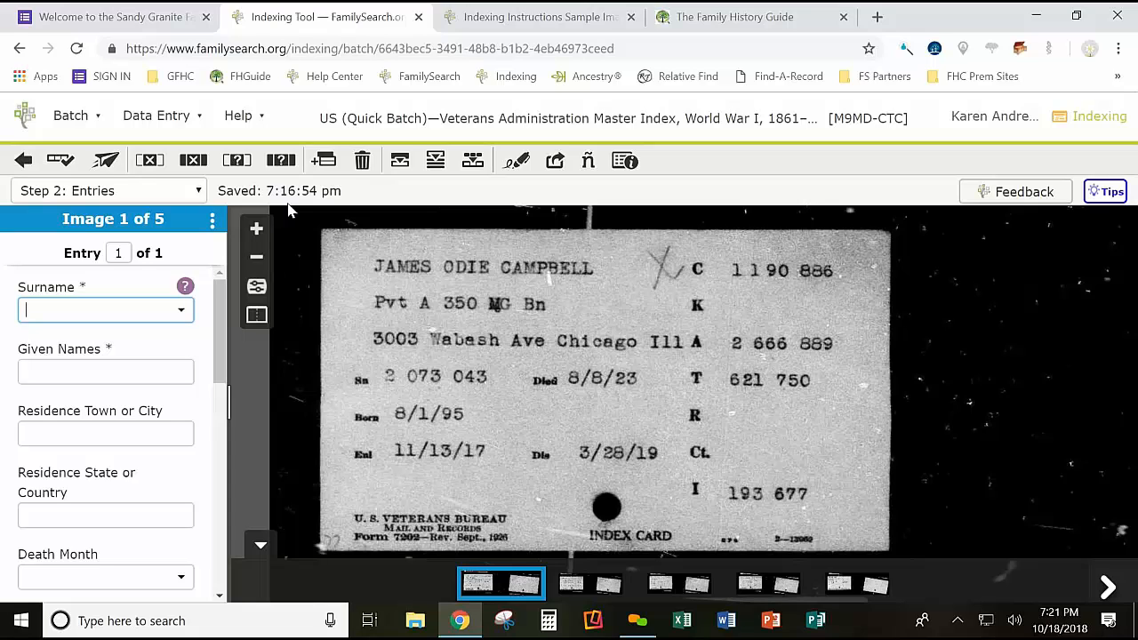
Enter the veteran's surname and given names and residence Chicago, Ill, ending on Death Month
text(Campbell)
key(Tab)
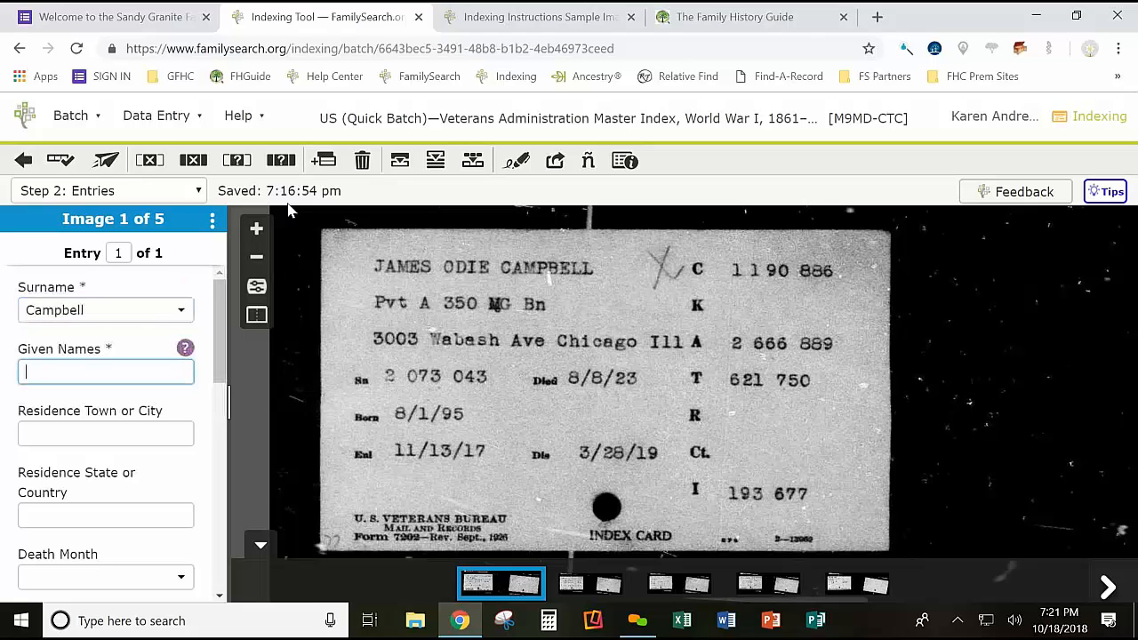
text(James Odie)
key(Tab)
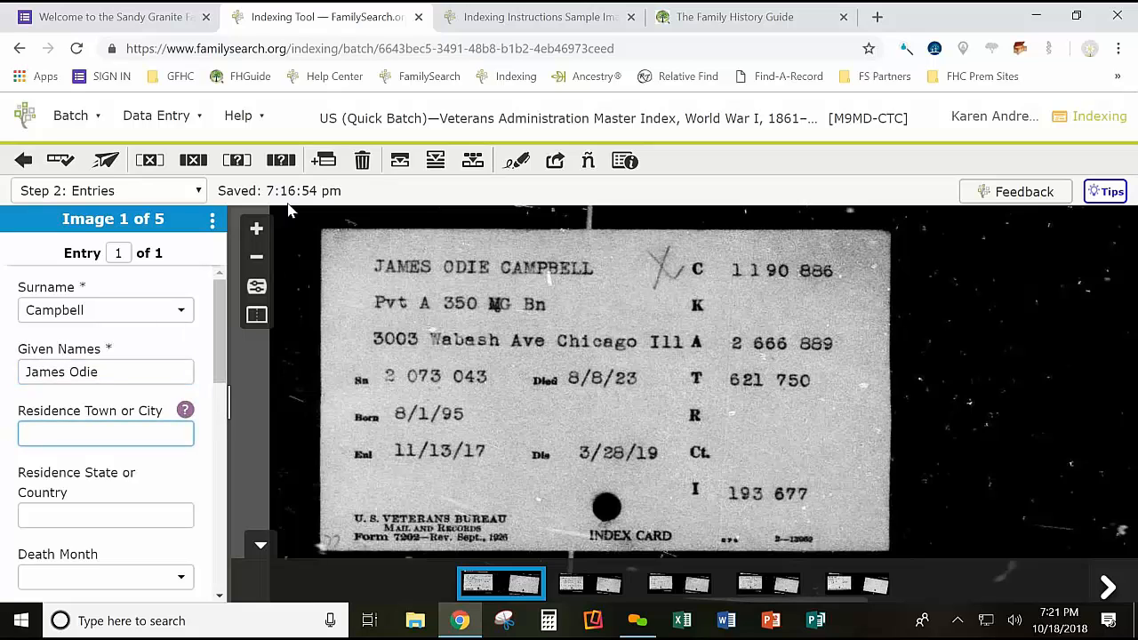
text(Chicago)
key(Tab)
text(I)
key(Tab)
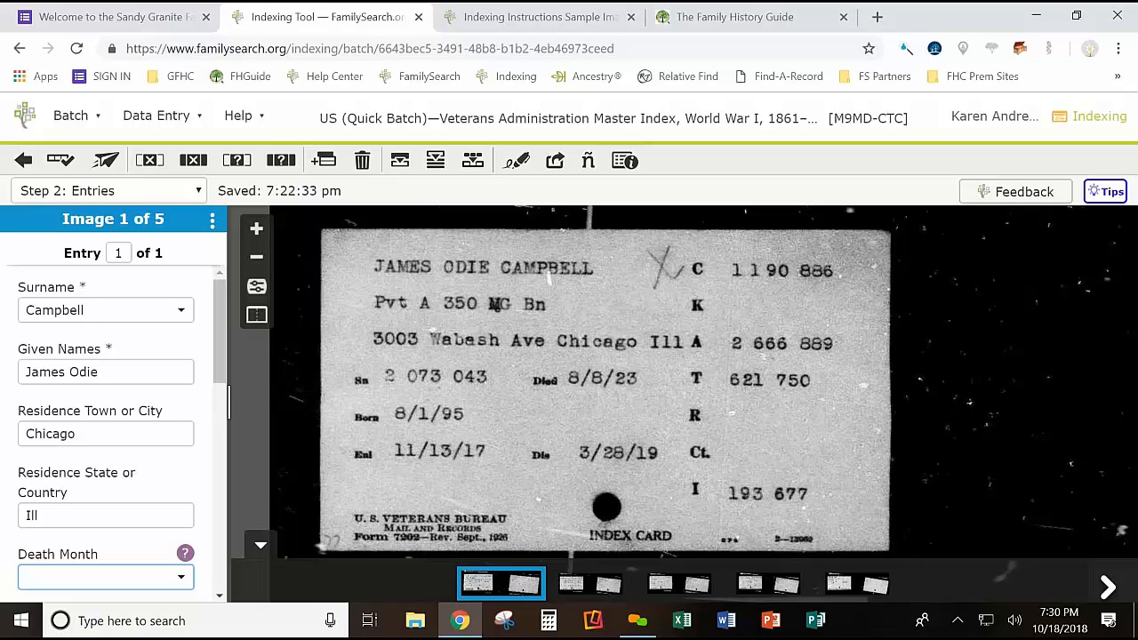
Open the Batch menu to list about, quality check, submit, return and settings options
click(80, 123)
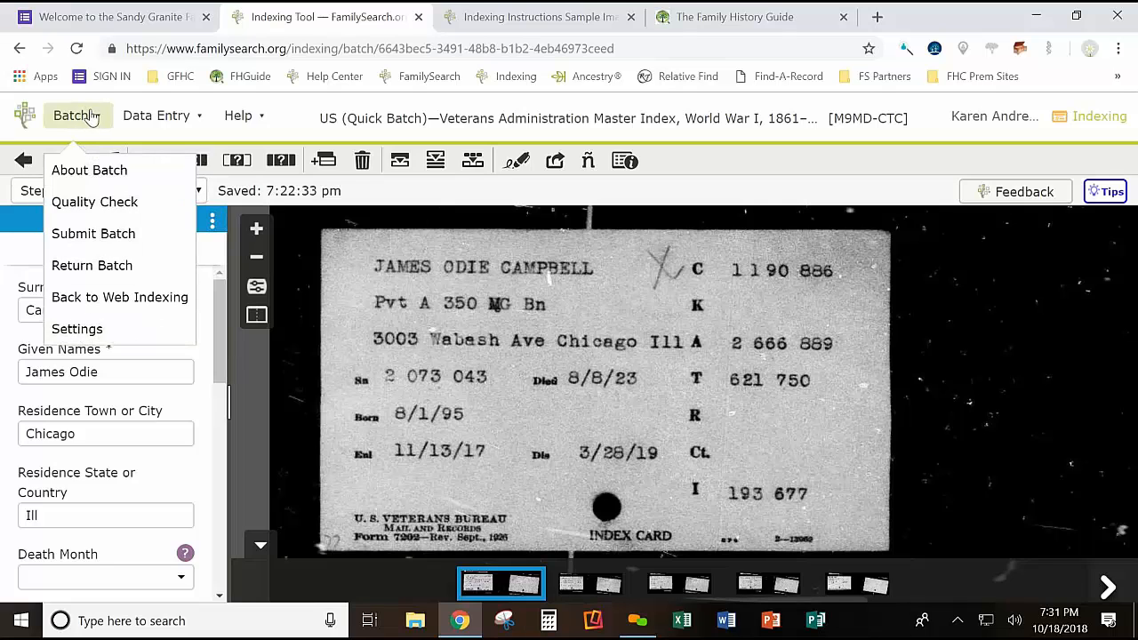
Switch the data entry layout to Table Entry, then Column Entry, then Row Entry
click(160, 115)
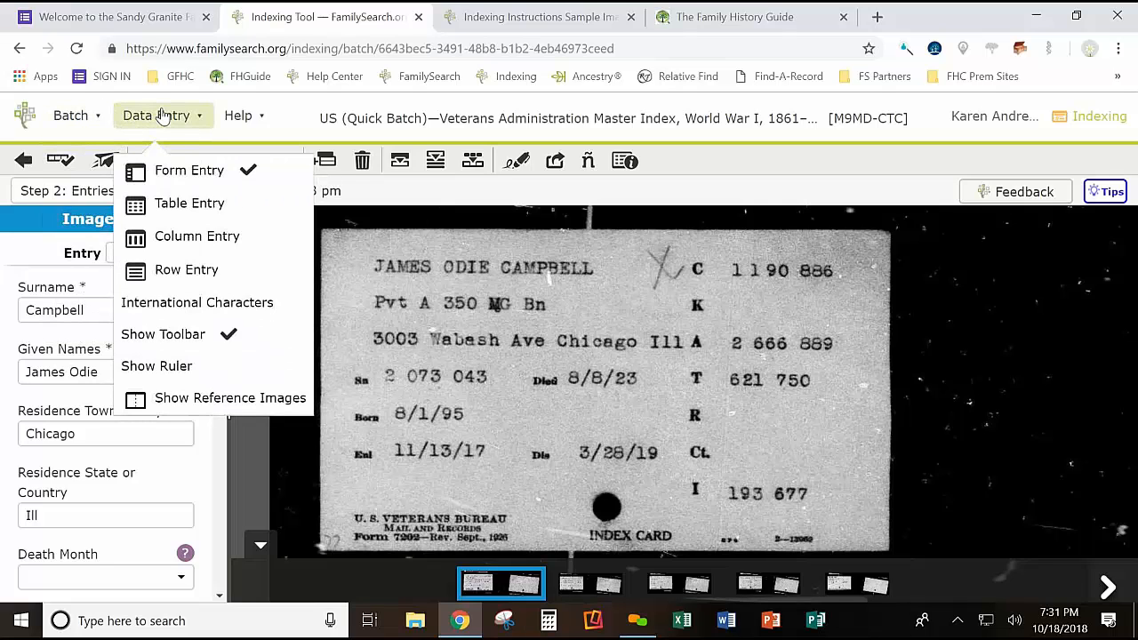
click(190, 203)
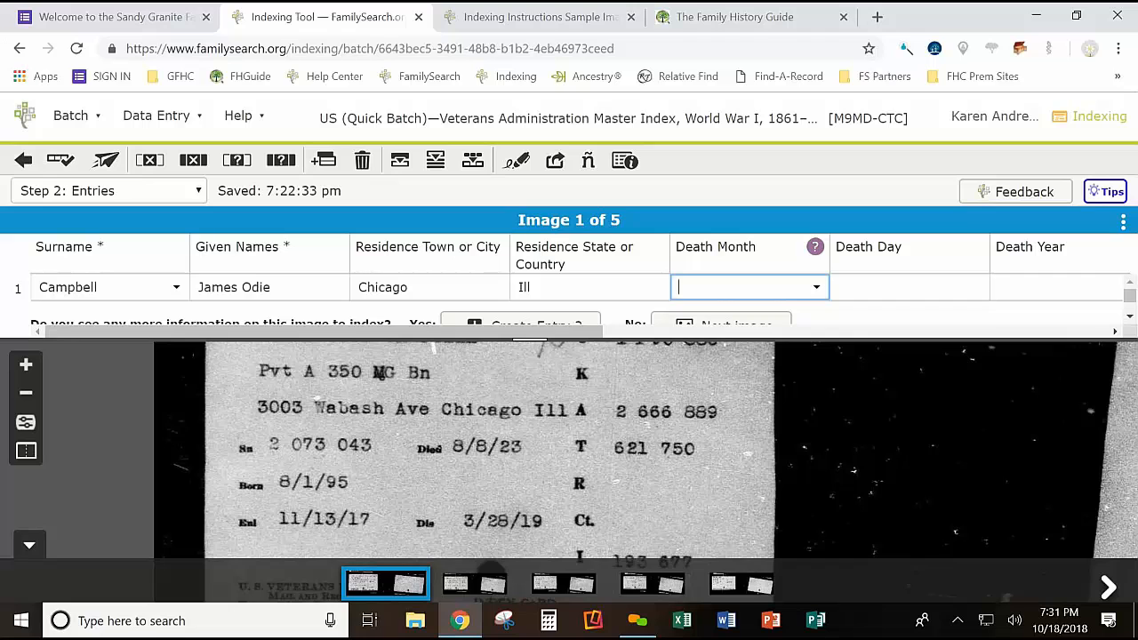
click(144, 115)
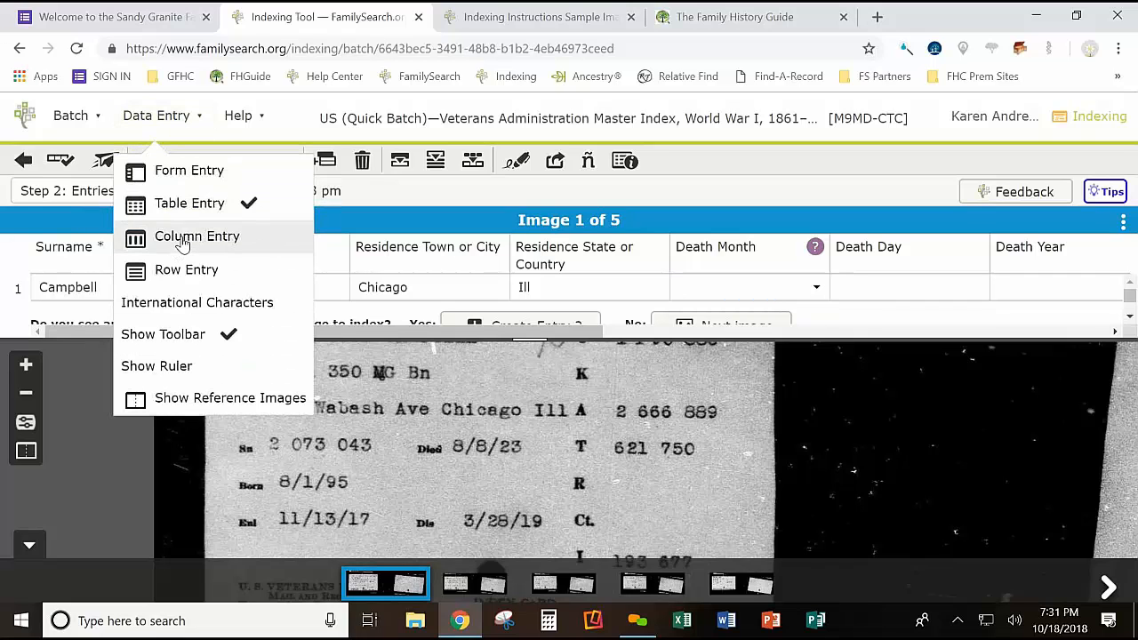
click(182, 237)
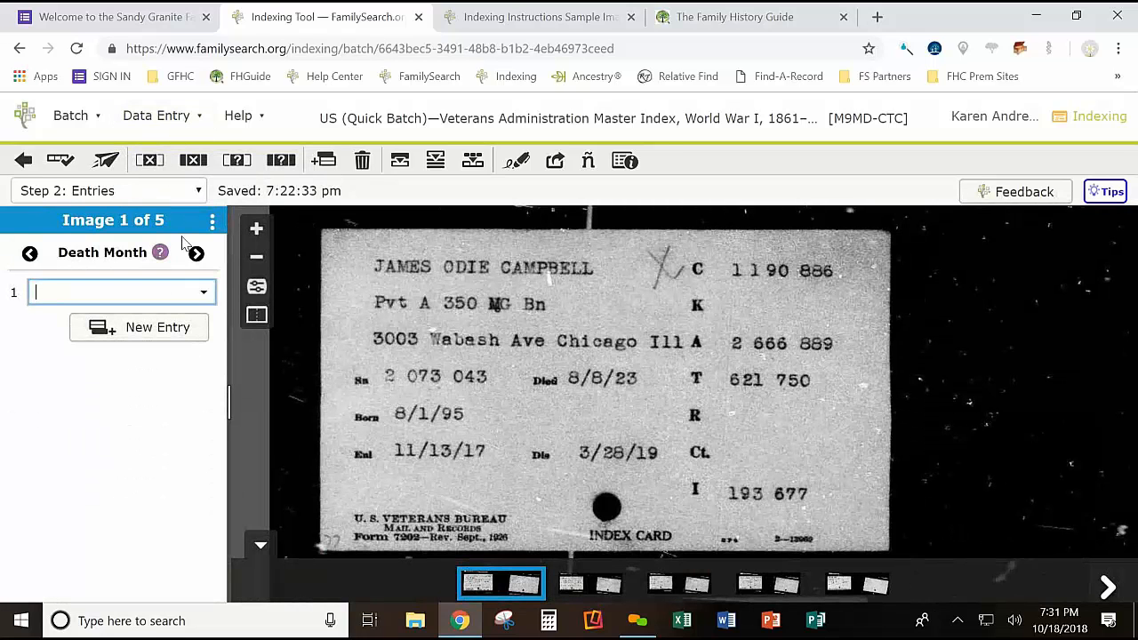
click(129, 118)
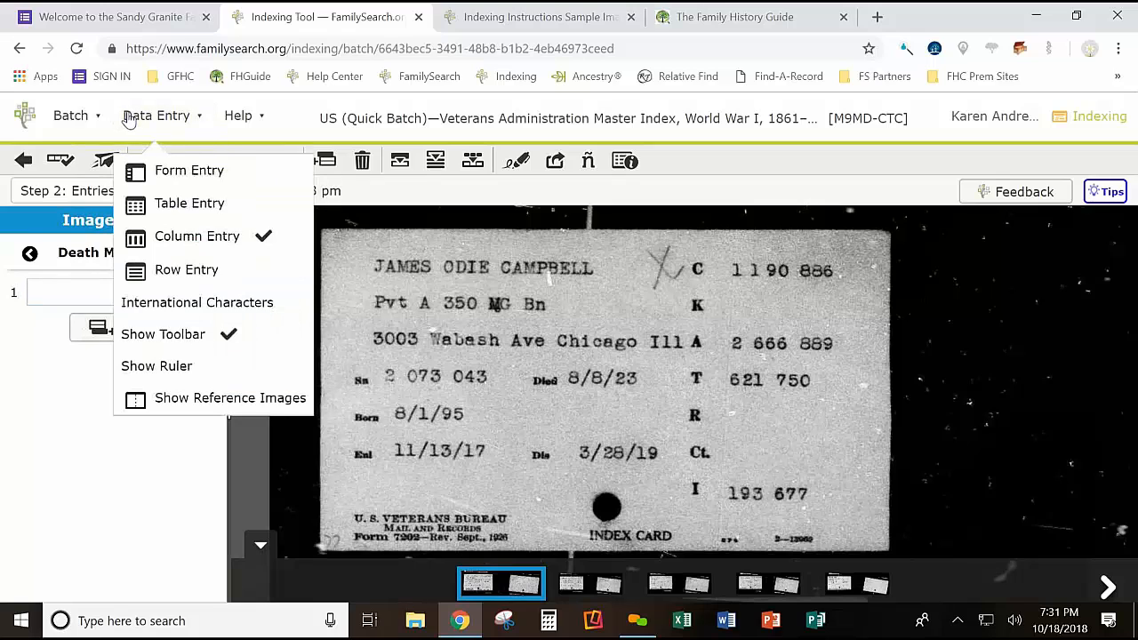
click(182, 269)
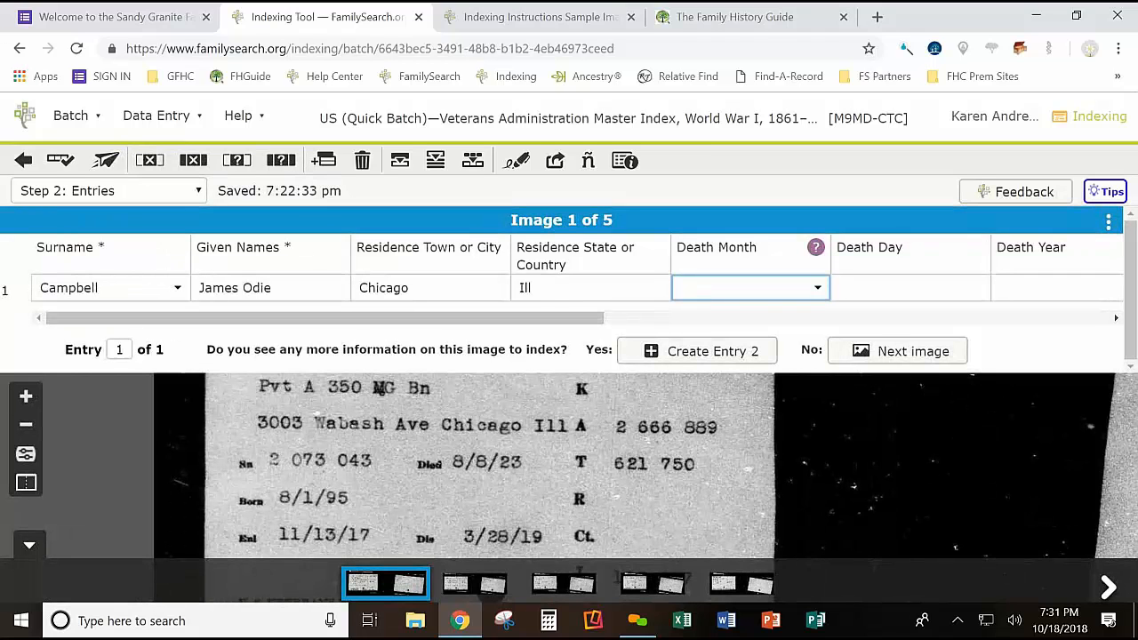
click(169, 116)
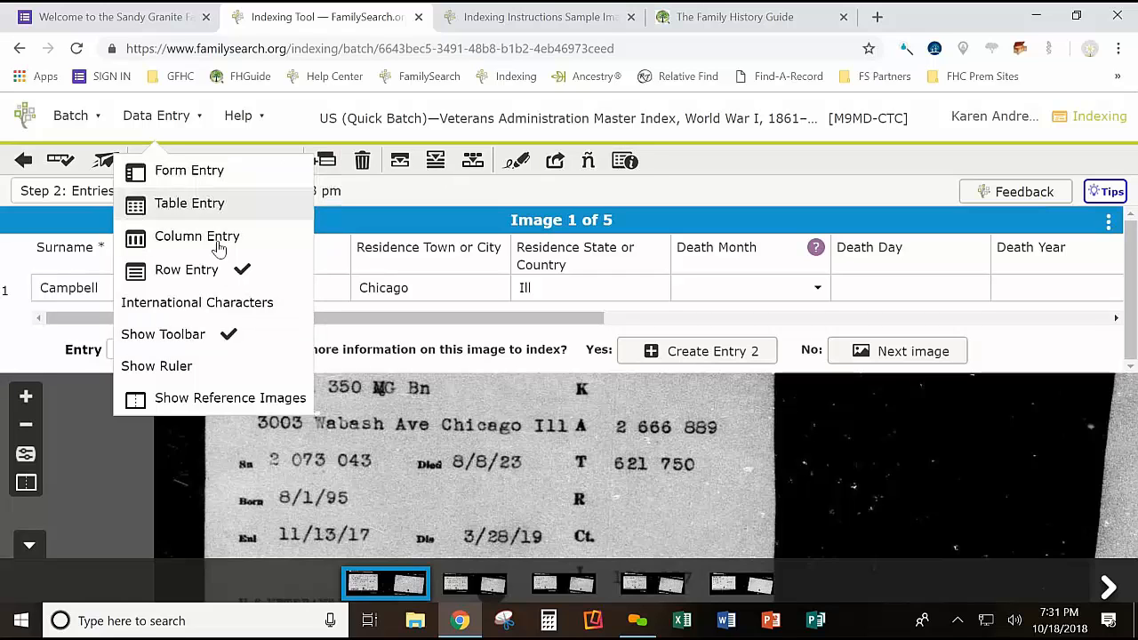
Turn on the green reading ruler over the card from the data entry options
click(174, 364)
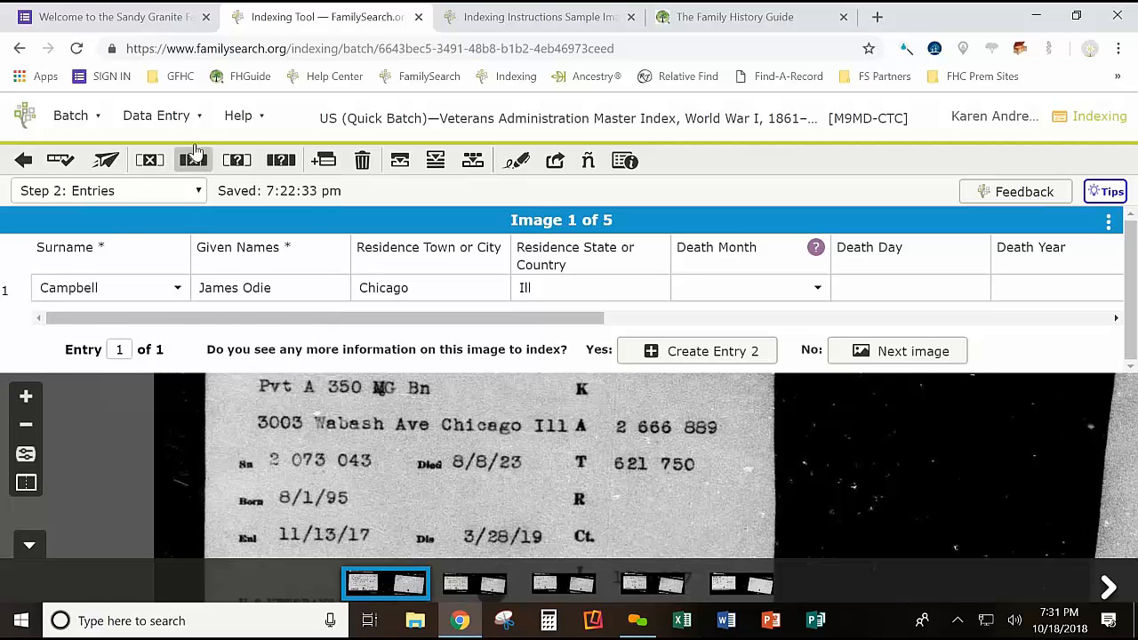
click(181, 116)
click(151, 374)
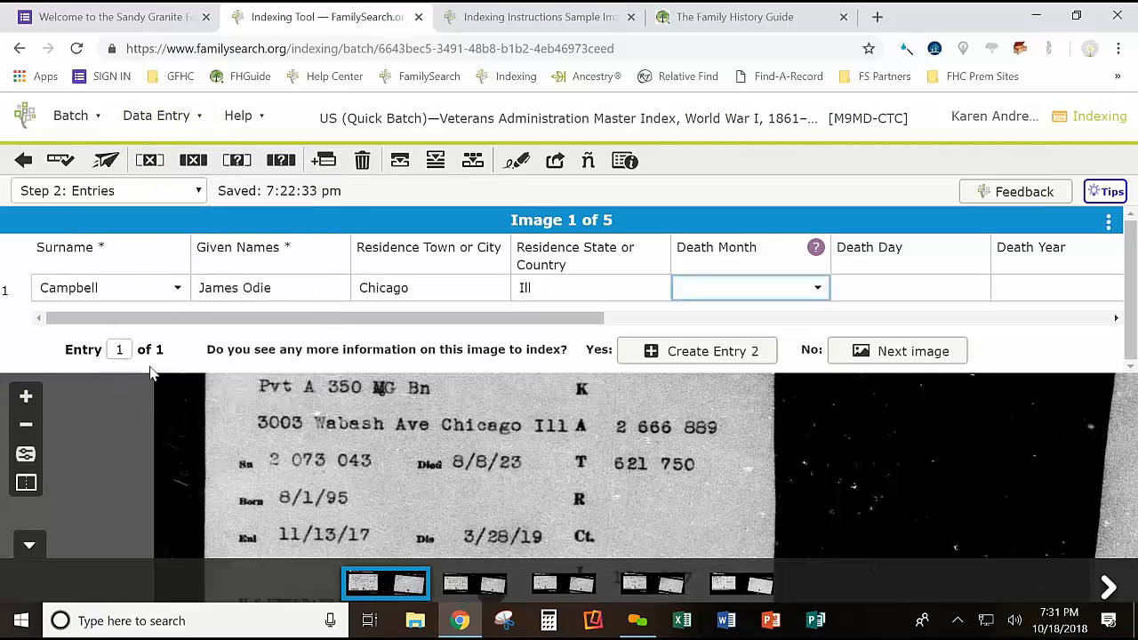
click(185, 117)
click(182, 365)
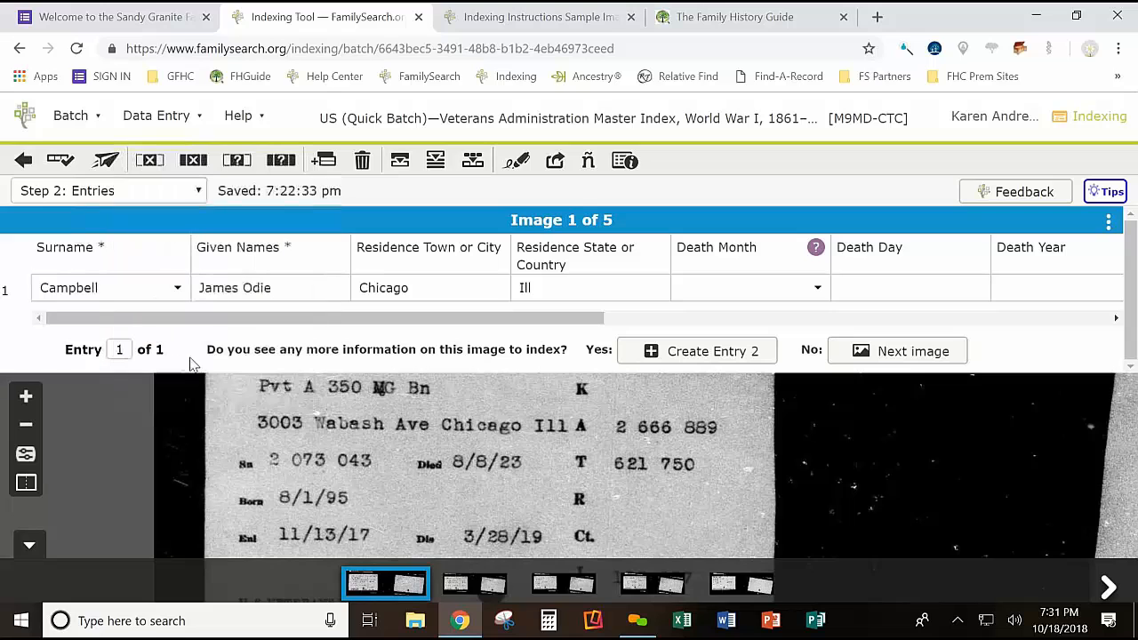
scroll(875, 499, down, 3)
scroll(825, 503, down, 3)
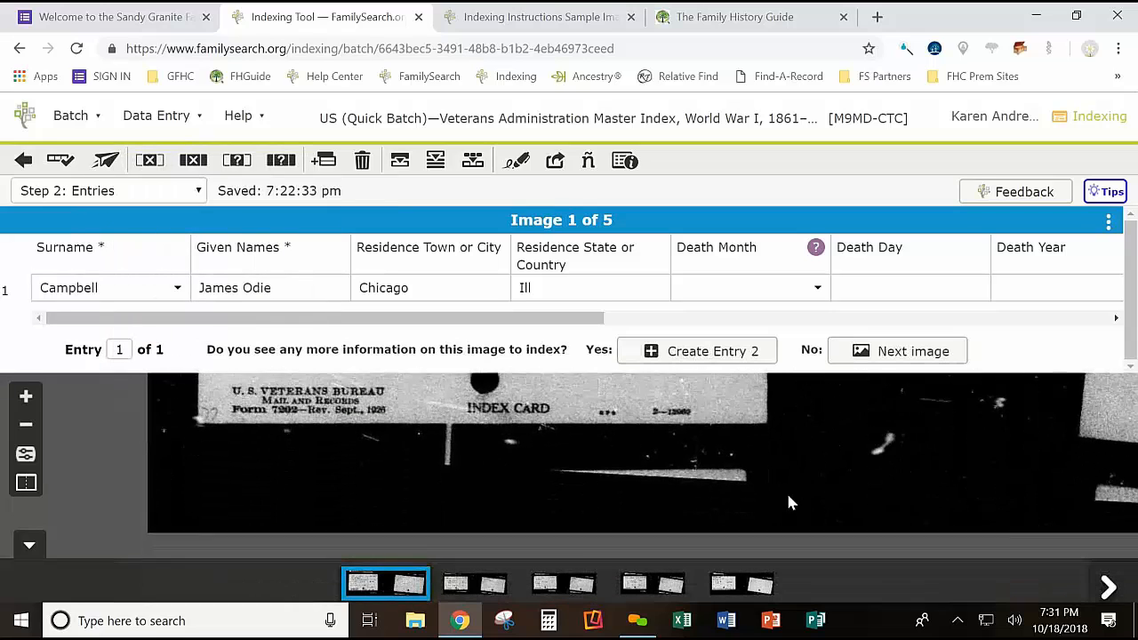
scroll(783, 506, up, 5)
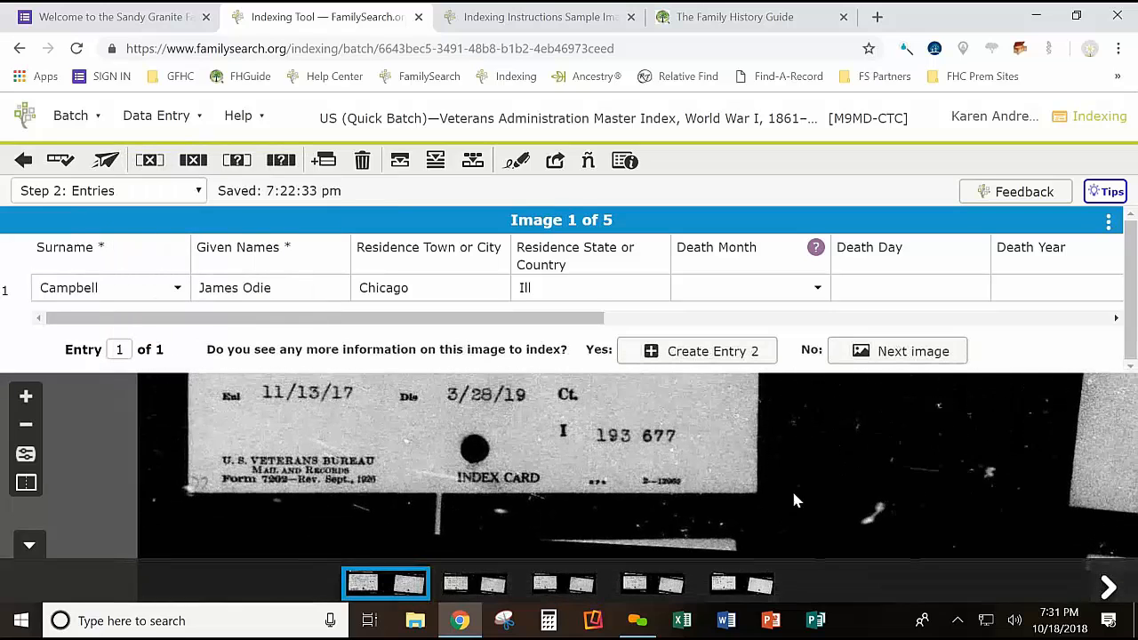
scroll(773, 462, up, 2)
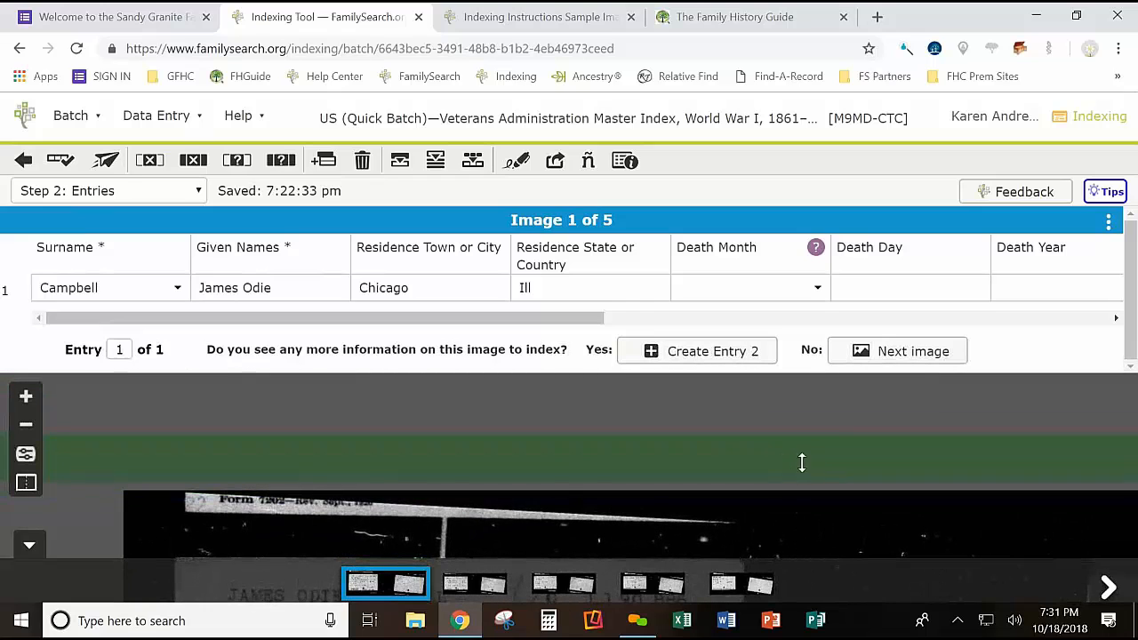
Drag the ruler and card so the ruler sits over the veteran's name line
drag(838, 450, 833, 376)
drag(810, 461, 811, 390)
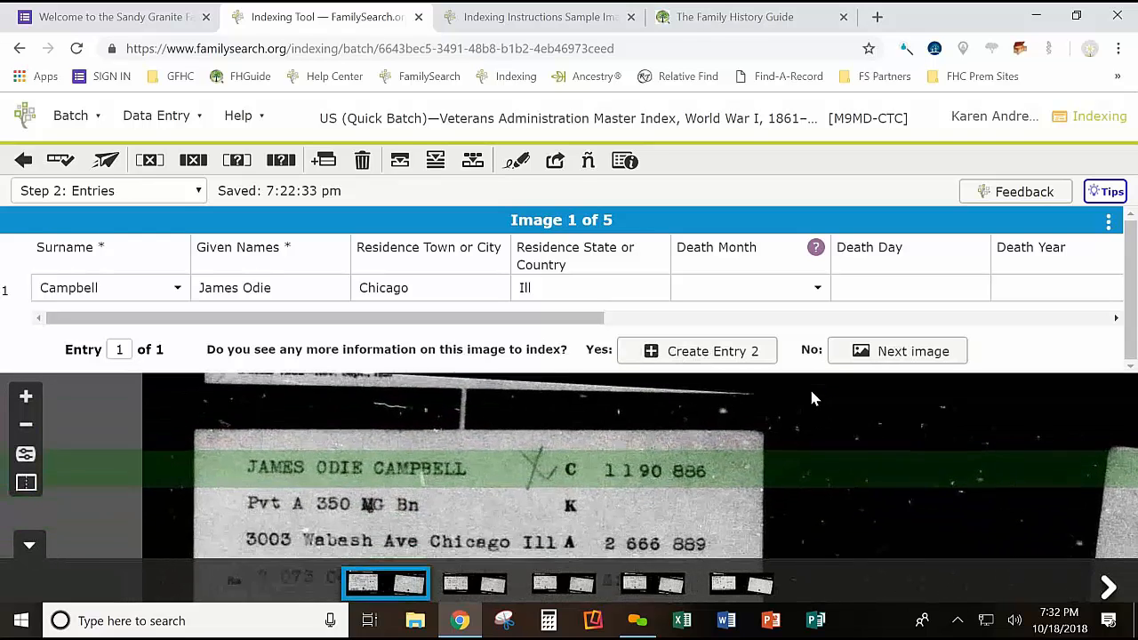
mouse_move(792, 461)
mouse_down()
mouse_move(792, 535)
mouse_move(797, 431)
mouse_move(794, 505)
mouse_move(795, 472)
mouse_up()
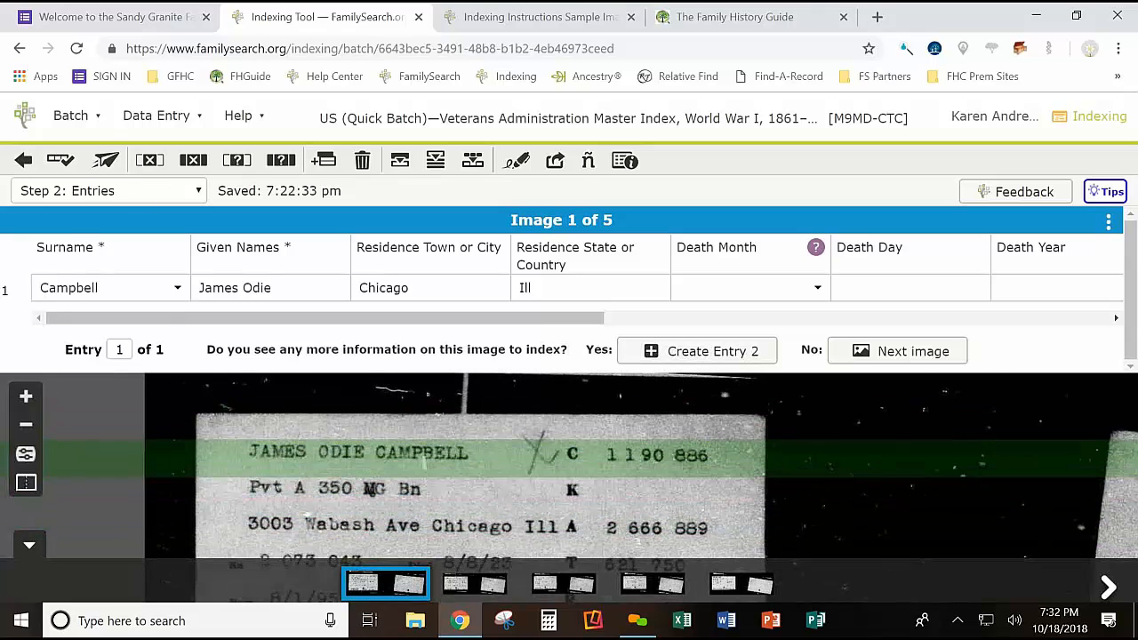
Switch the data entry layout to Form Entry
click(156, 116)
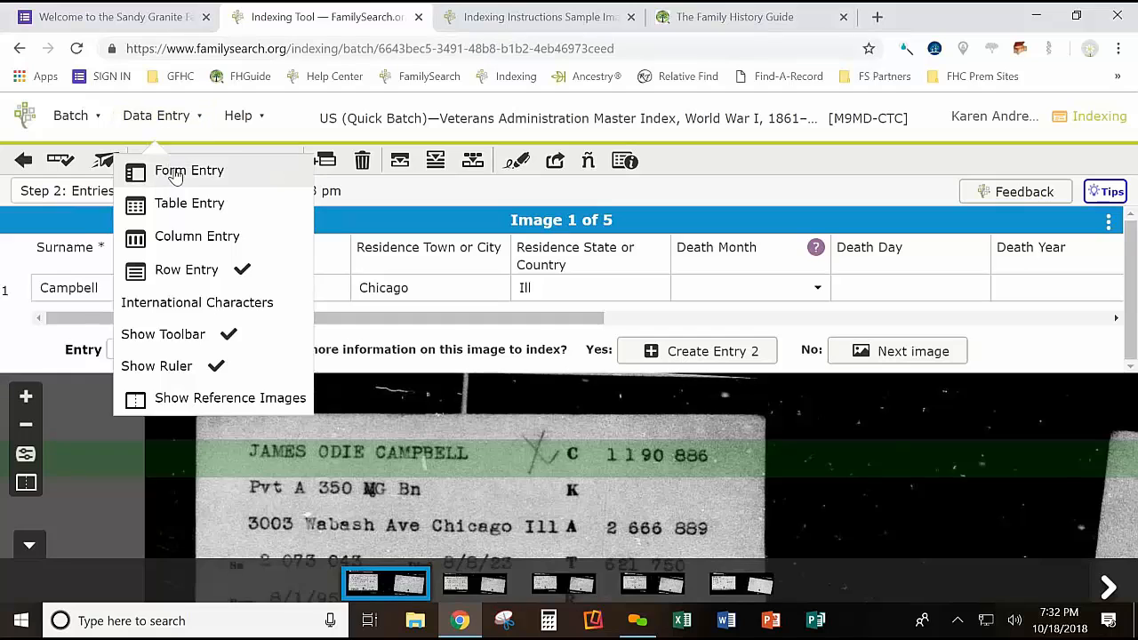
click(171, 171)
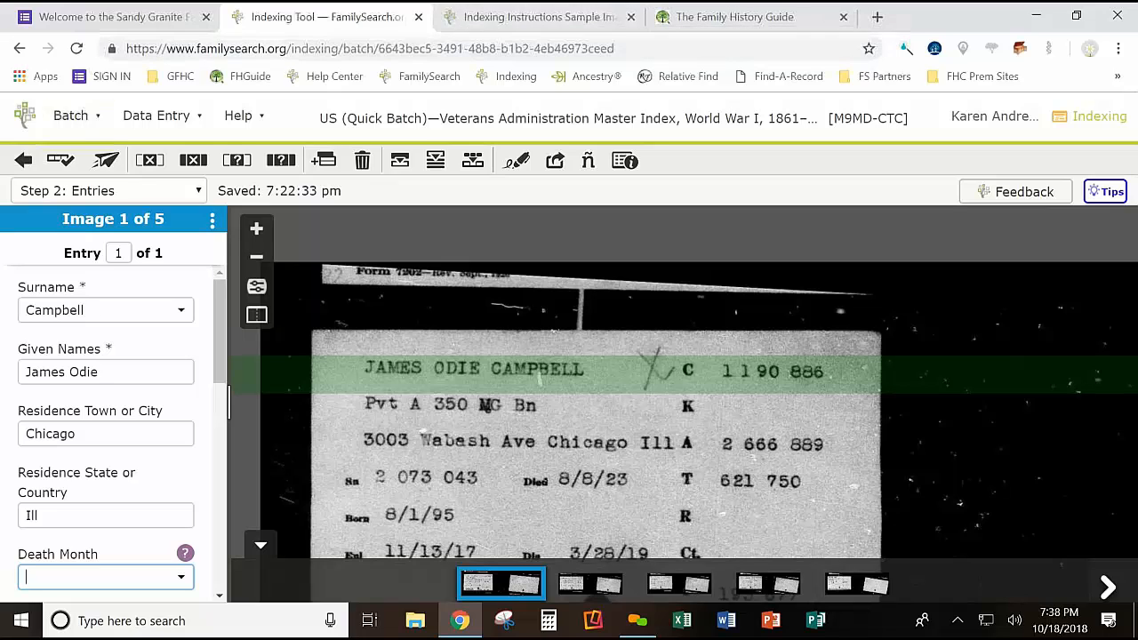
Retype the veteran's surname and given names in the correct fields
drag(89, 311, 4, 318)
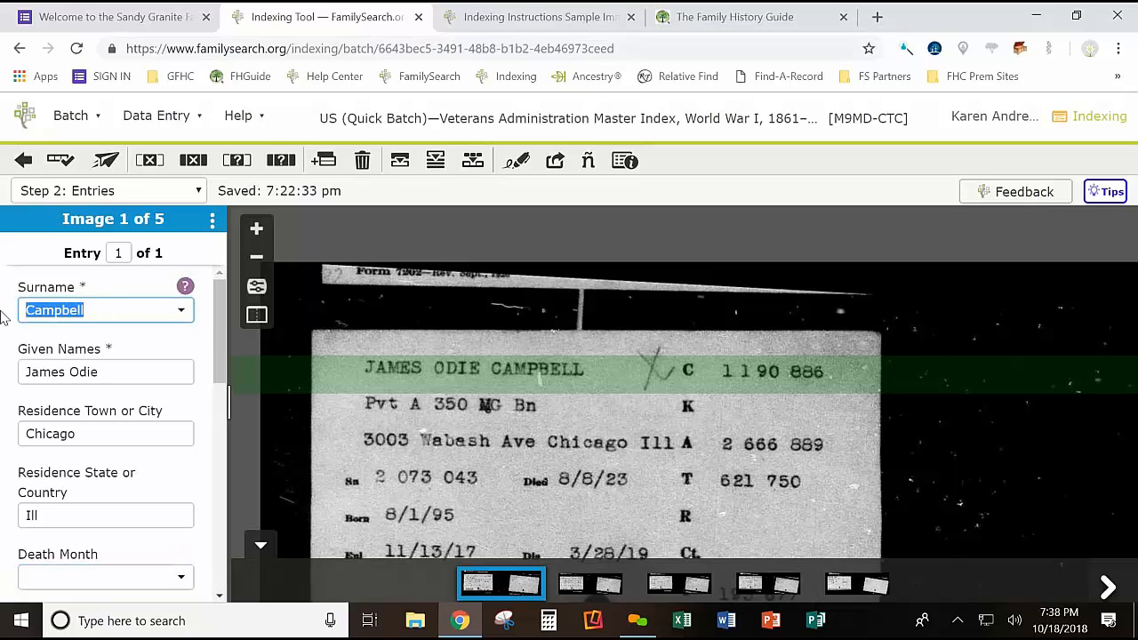
text(James)
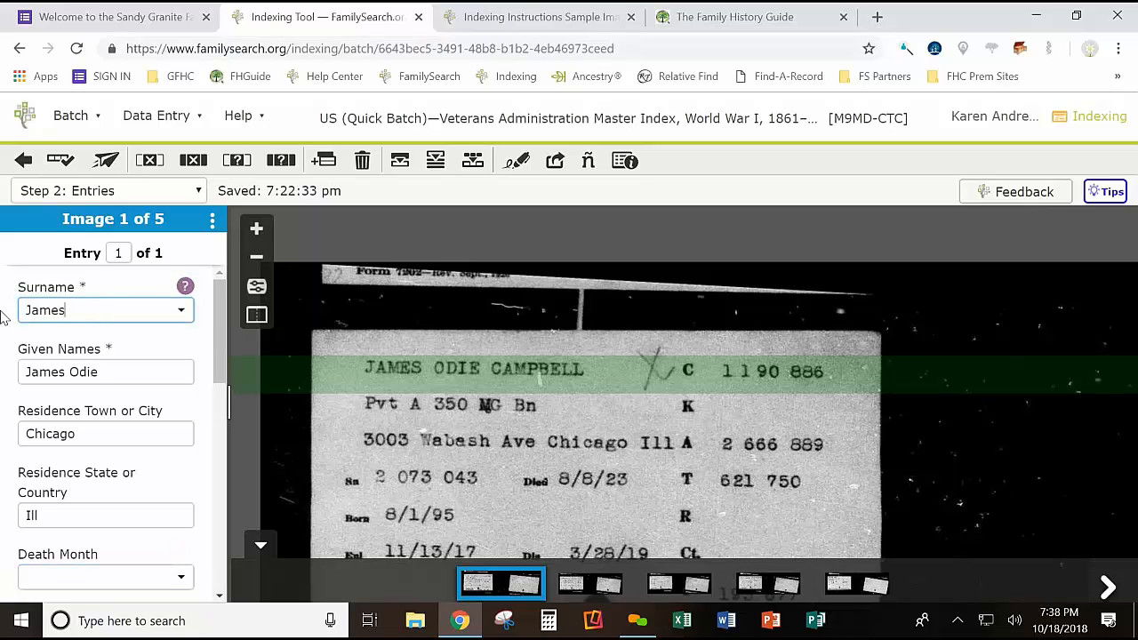
key(Tab)
text(Od)
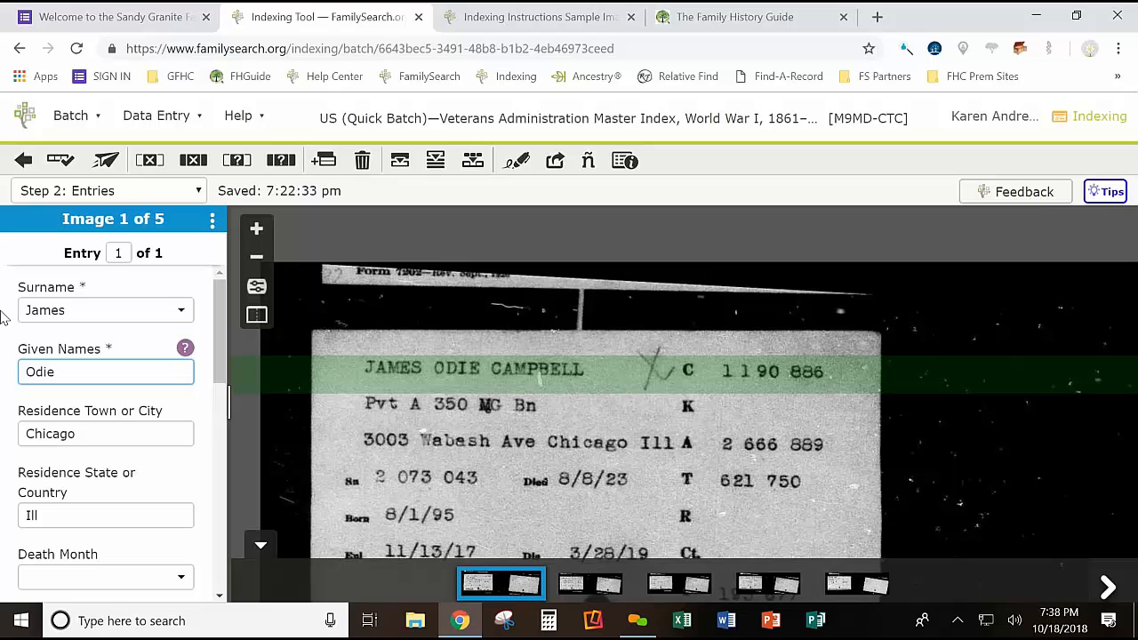
text(Campbell)
key(Tab)
key(Tab)
key(Tab)
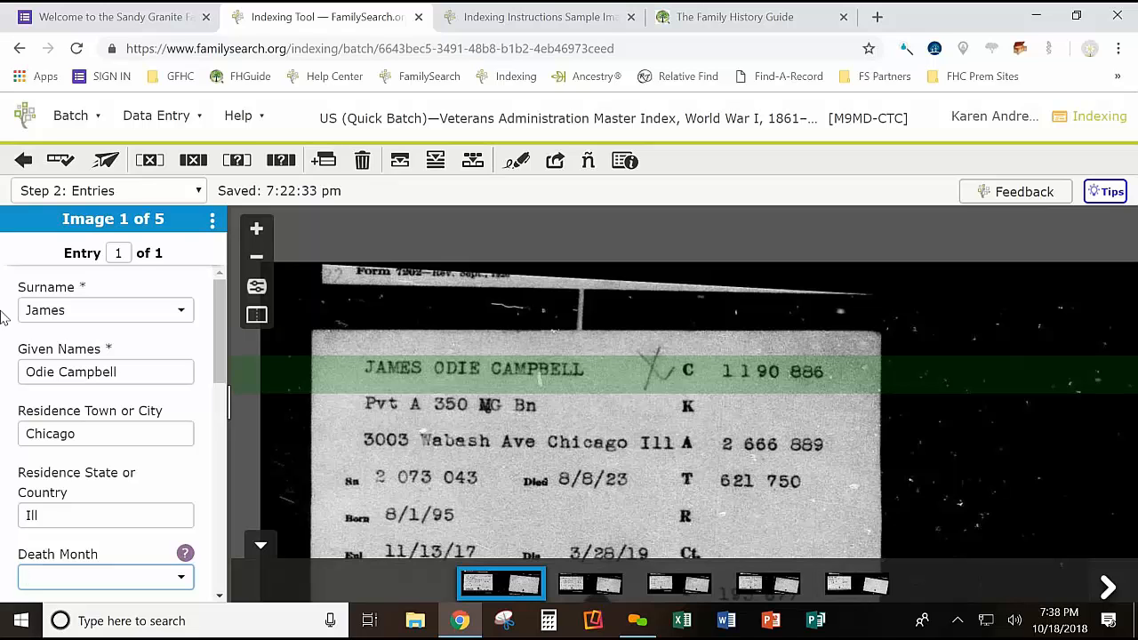
Enter the death date as Aug 8 1923
text(8)
key(BackSpace)
text(aug)
key(Tab)
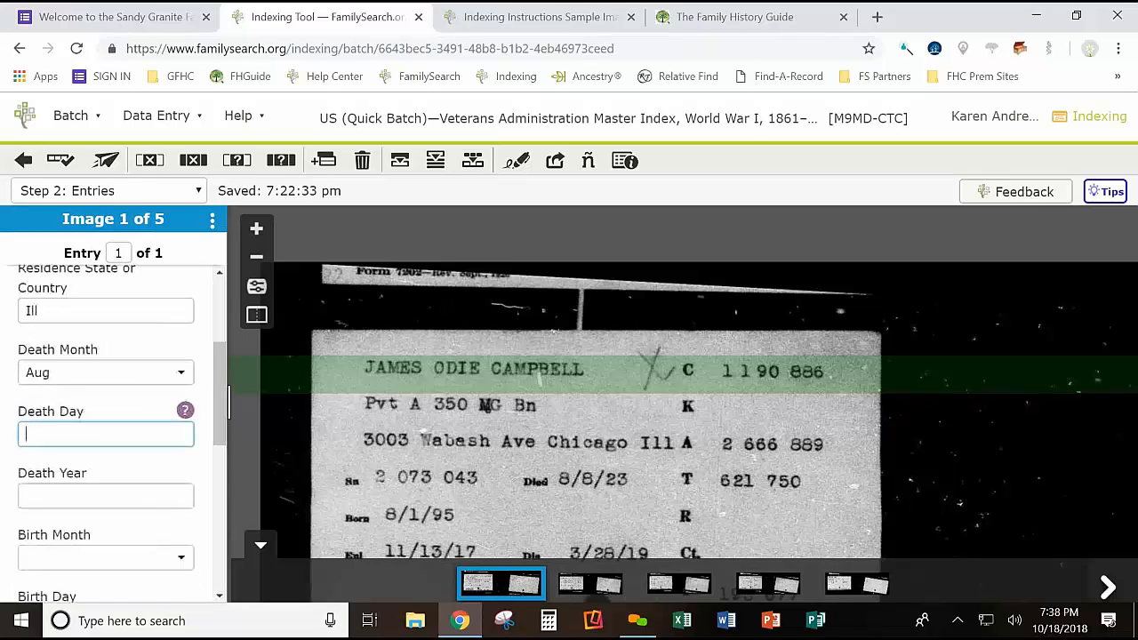
text(8)
key(Tab)
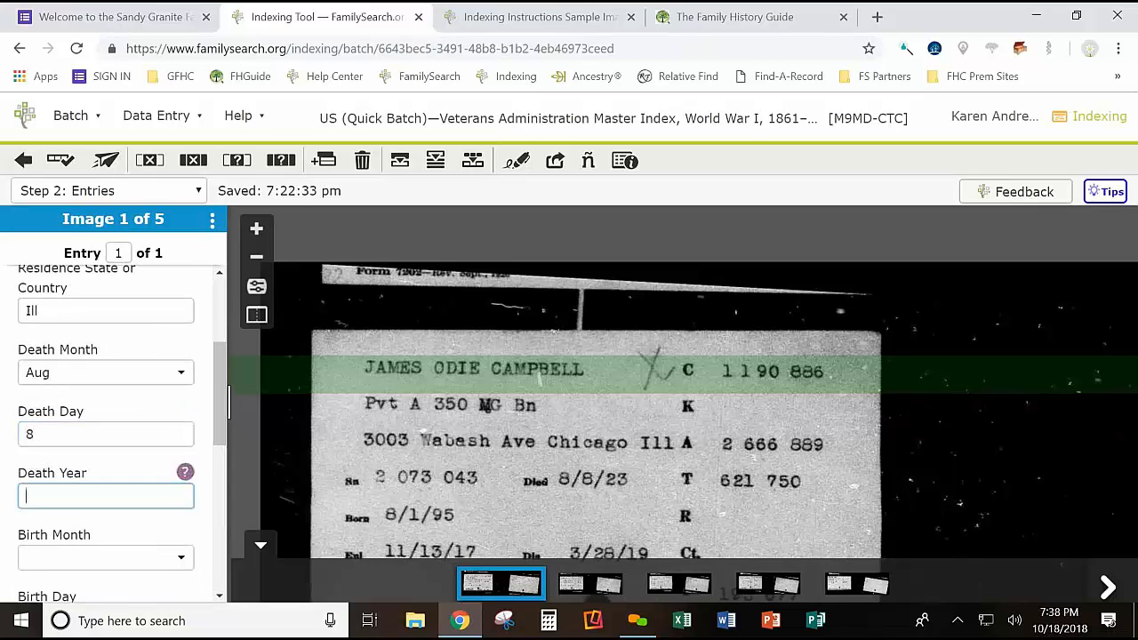
text(1923)
key(Tab)
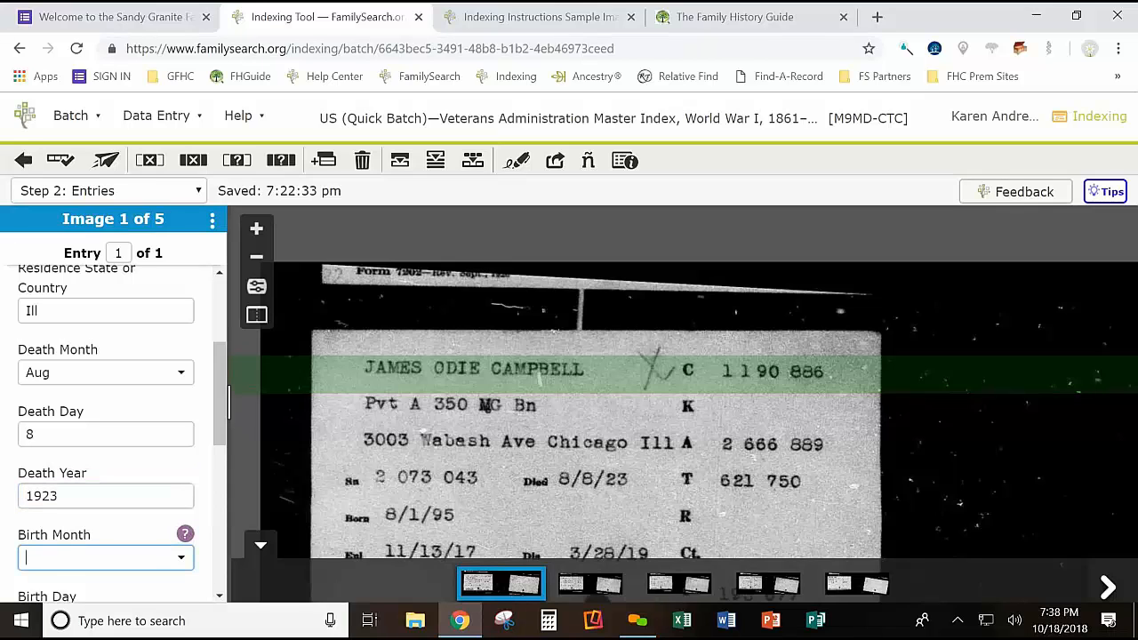
Enter the birth date as Aug 1 1895
text(aug)
key(Tab)
text(1)
key(Tab)
text(1895)
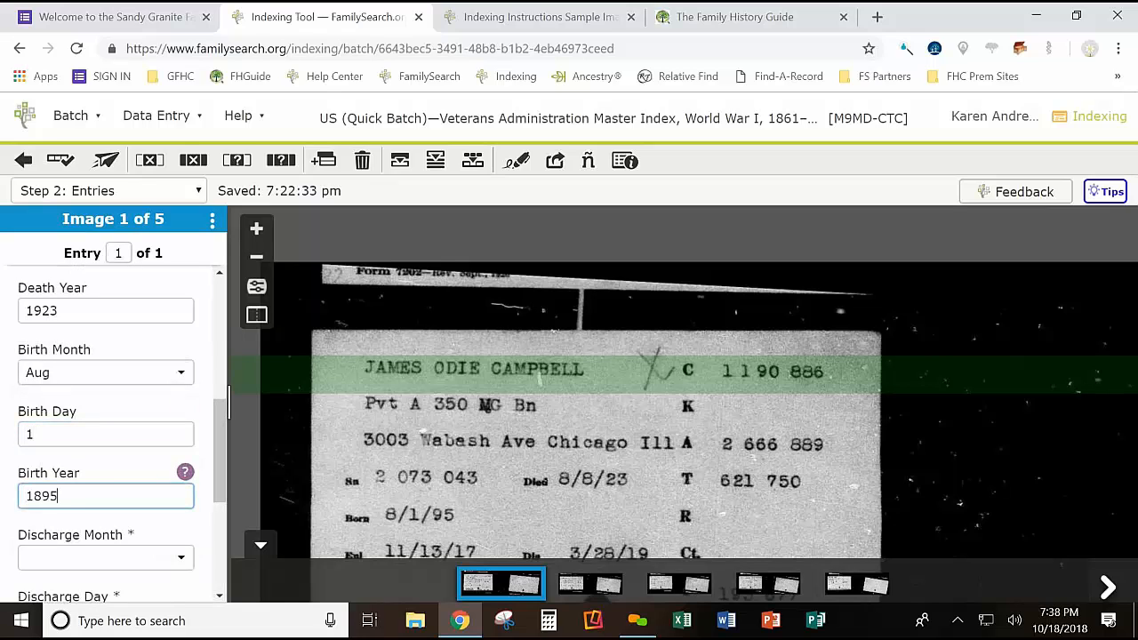
key(Tab)
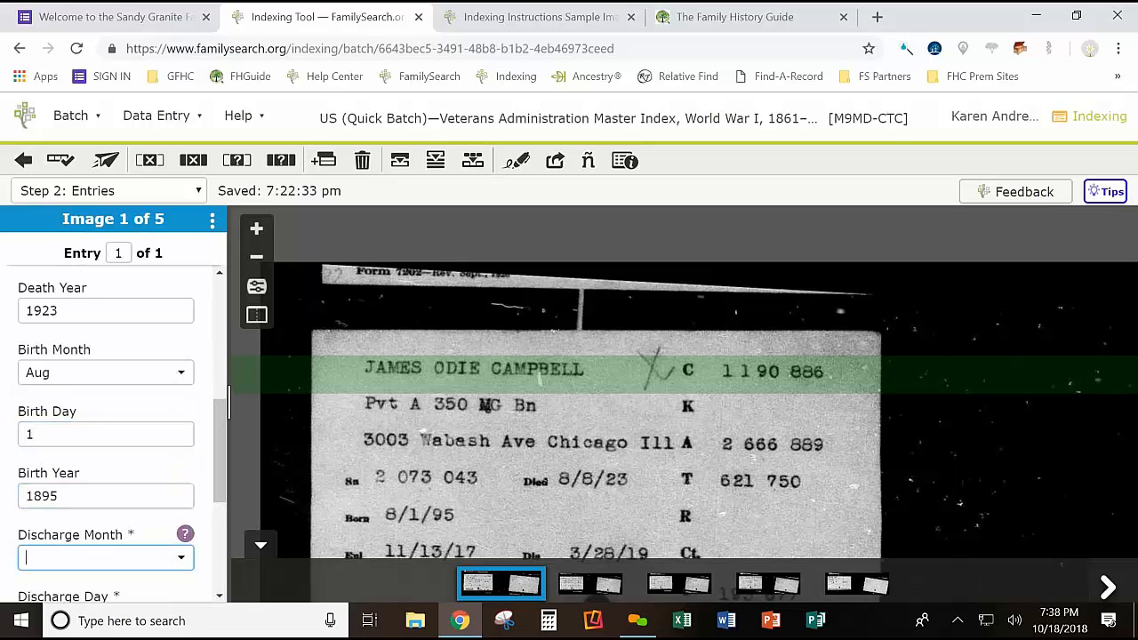
Enter the discharge date as Mar 28 1919, skipping a second entry for this image
text(mar)
key(Tab)
text(28)
key(Tab)
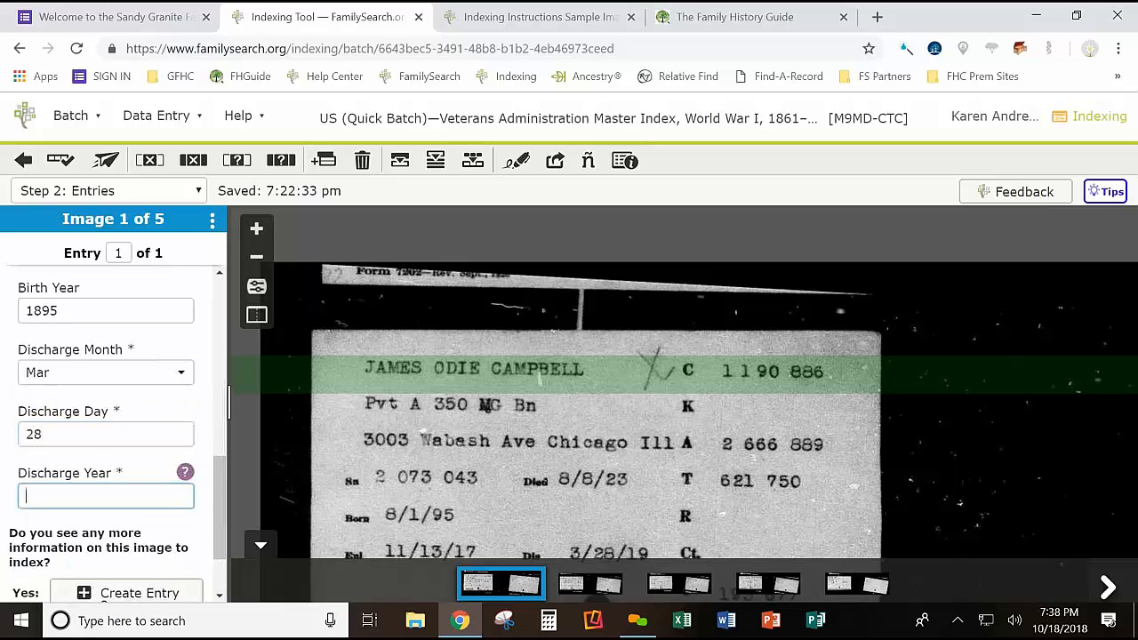
text(1919)
key(Tab)
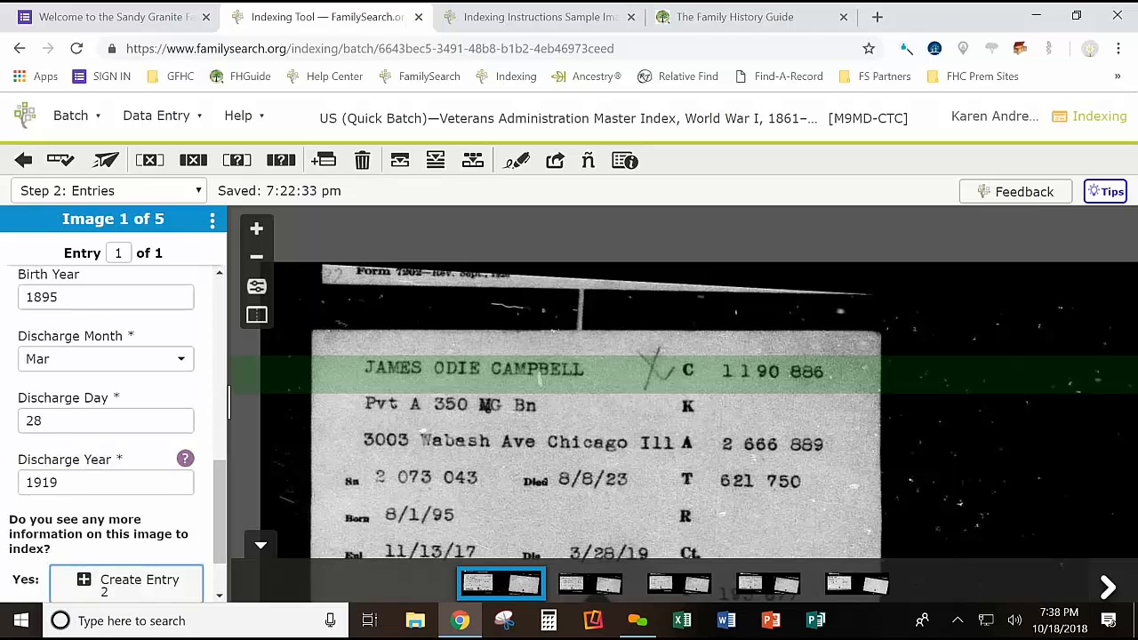
key(Tab)
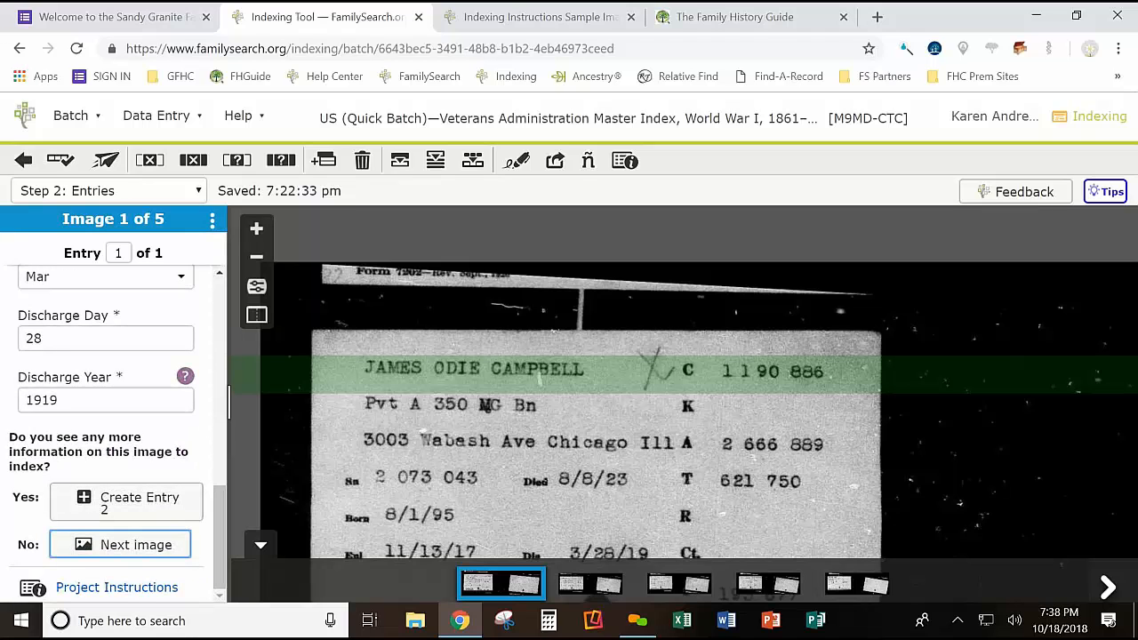
On image 2, enter the veteran's surname, given names and residence Palatka, Fla
key(Return)
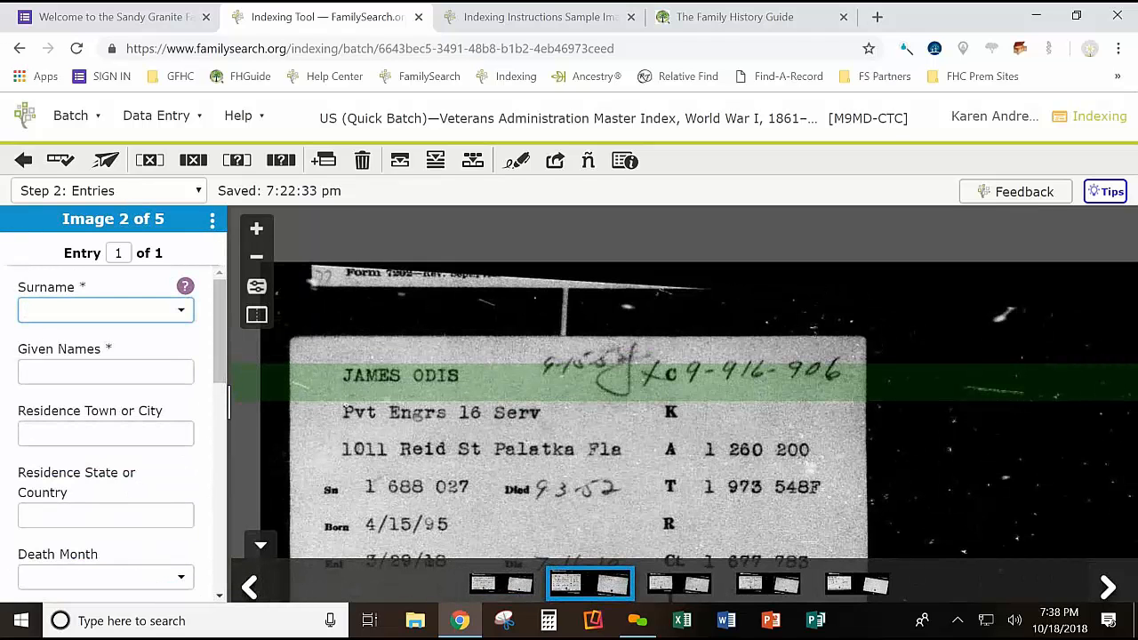
text(James)
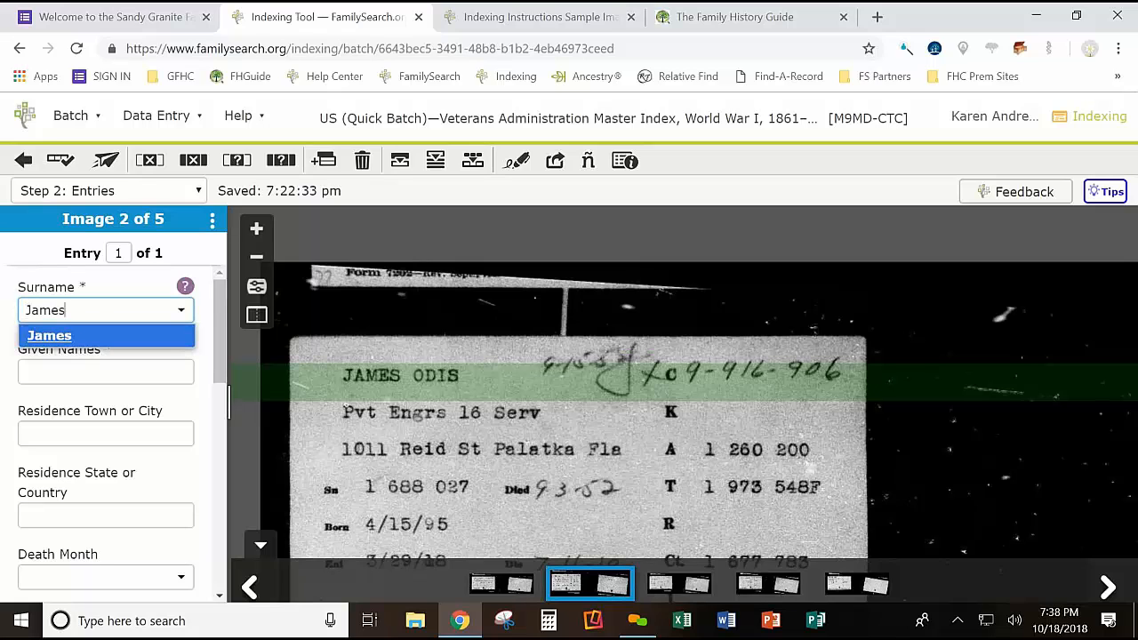
key(Tab)
text(Odis)
key(Tab)
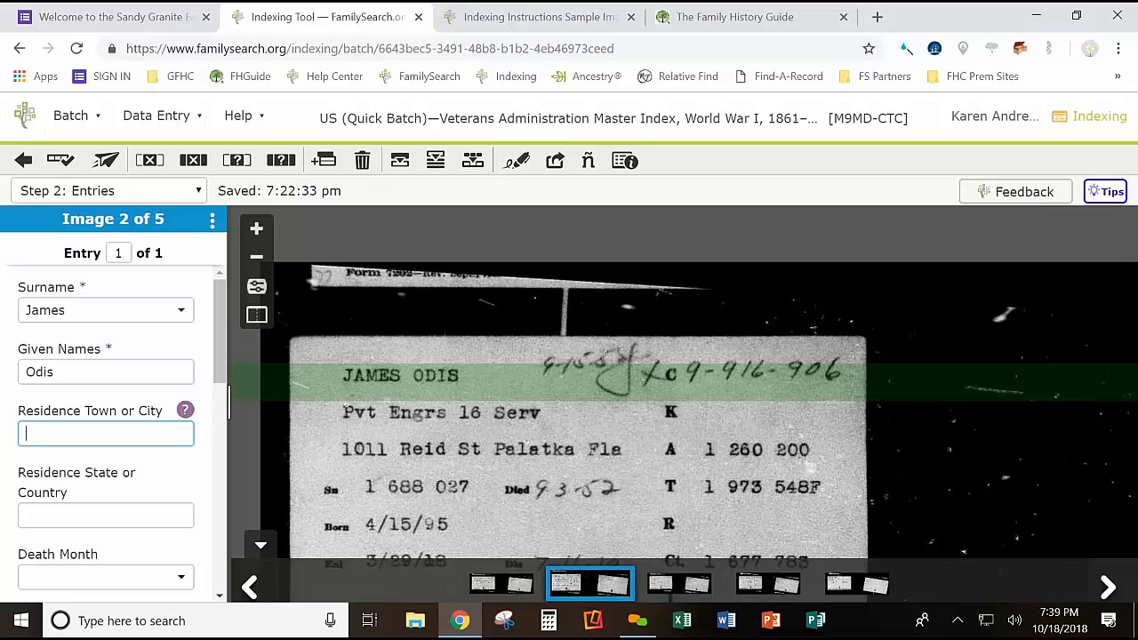
text(Palatka)
key(Tab)
text(Fla)
key(Tab)
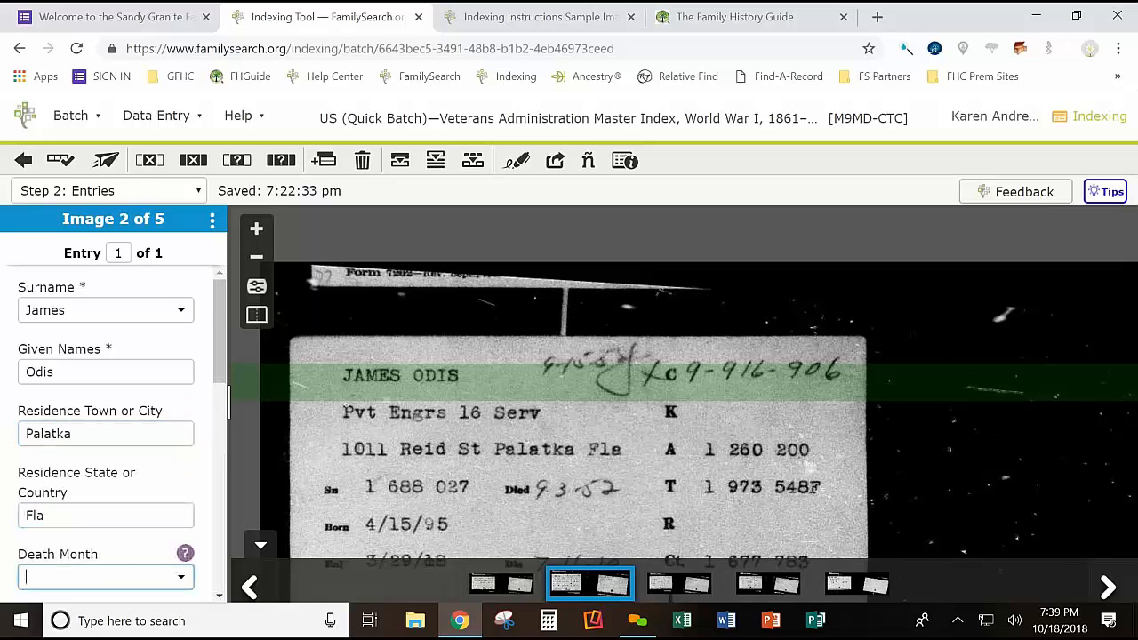
Enter death date Sep 3 1952 and birth date Apr 15 1895
text(se)
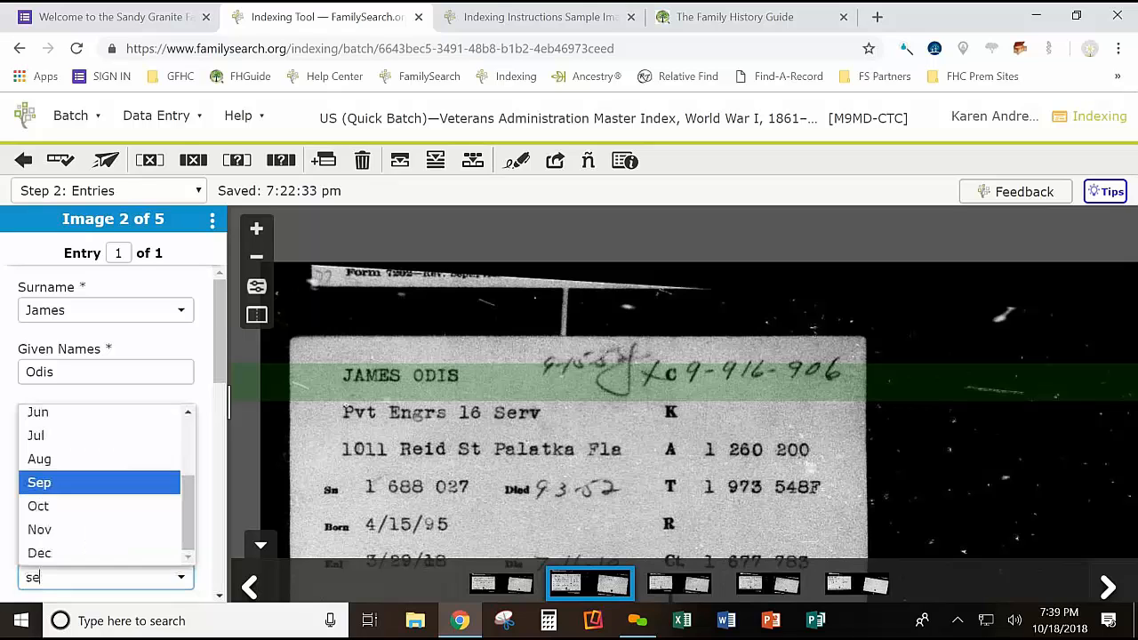
key(Tab)
text(3)
key(Tab)
text(1952)
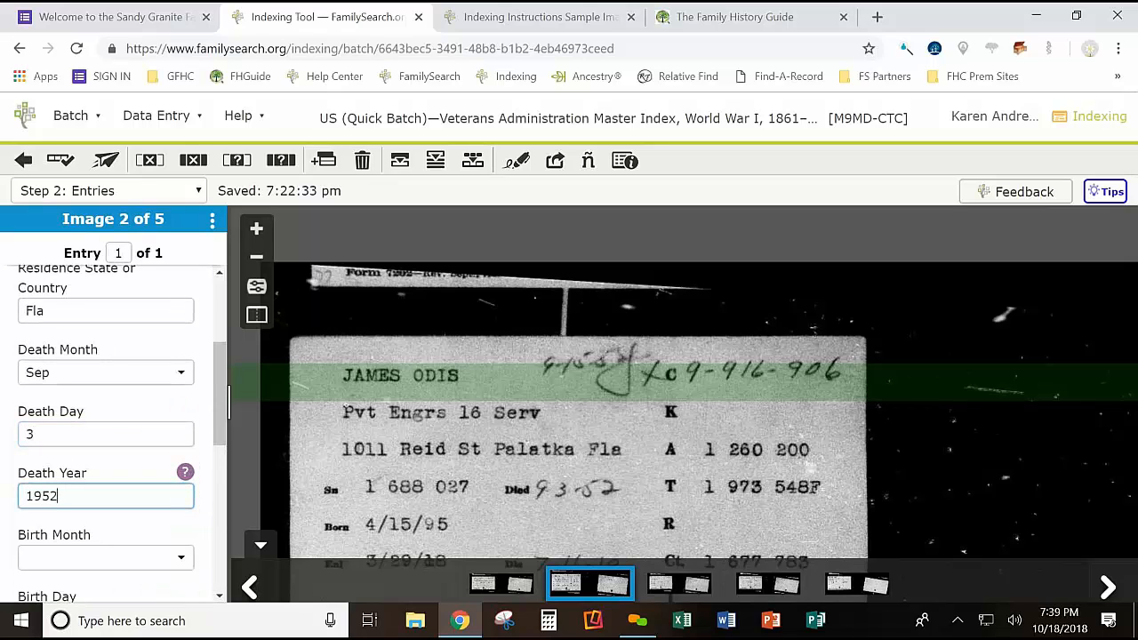
key(Tab)
text(ap)
key(Tab)
text(15)
key(Tab)
text(1895)
key(Tab)
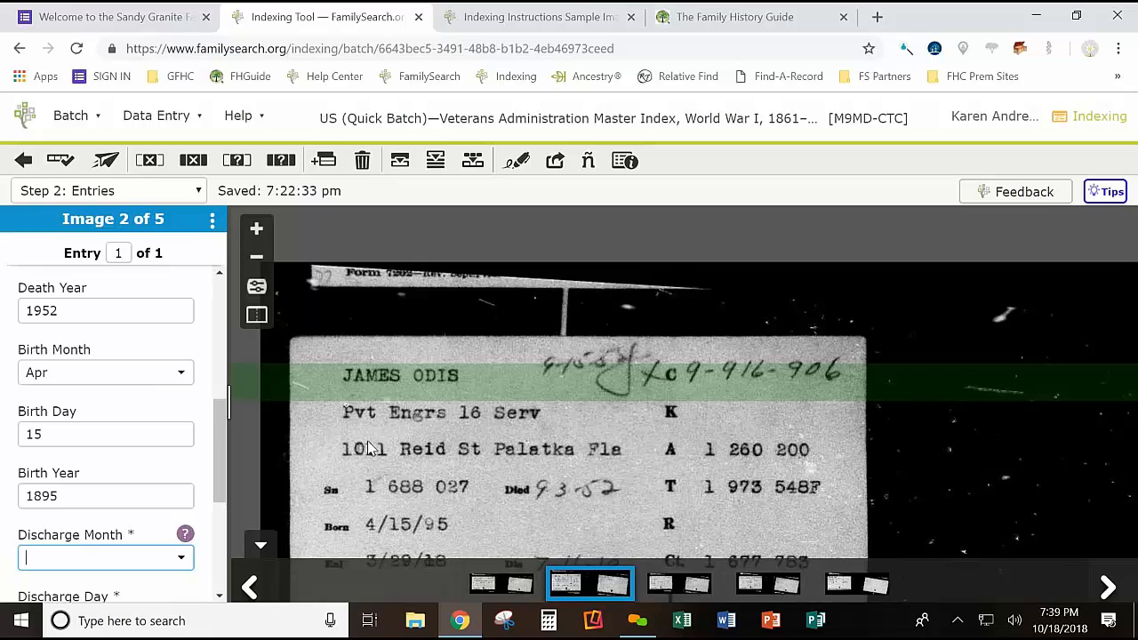
Shift the card up and enter discharge date Jul 11 1919
drag(547, 429, 554, 359)
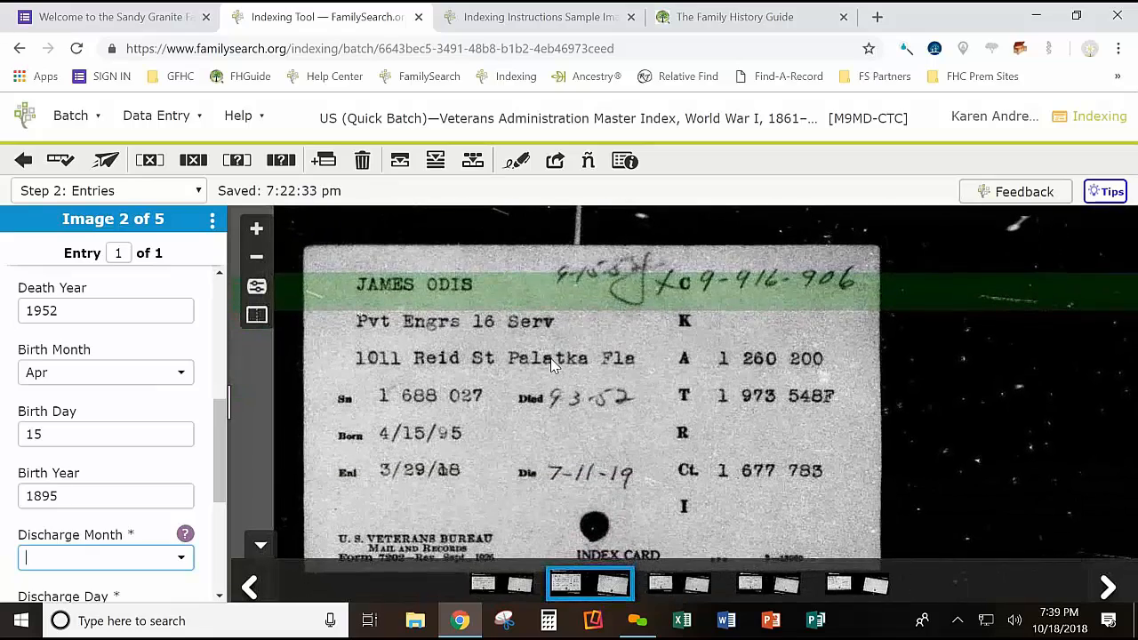
text(jul)
key(Tab)
text(11)
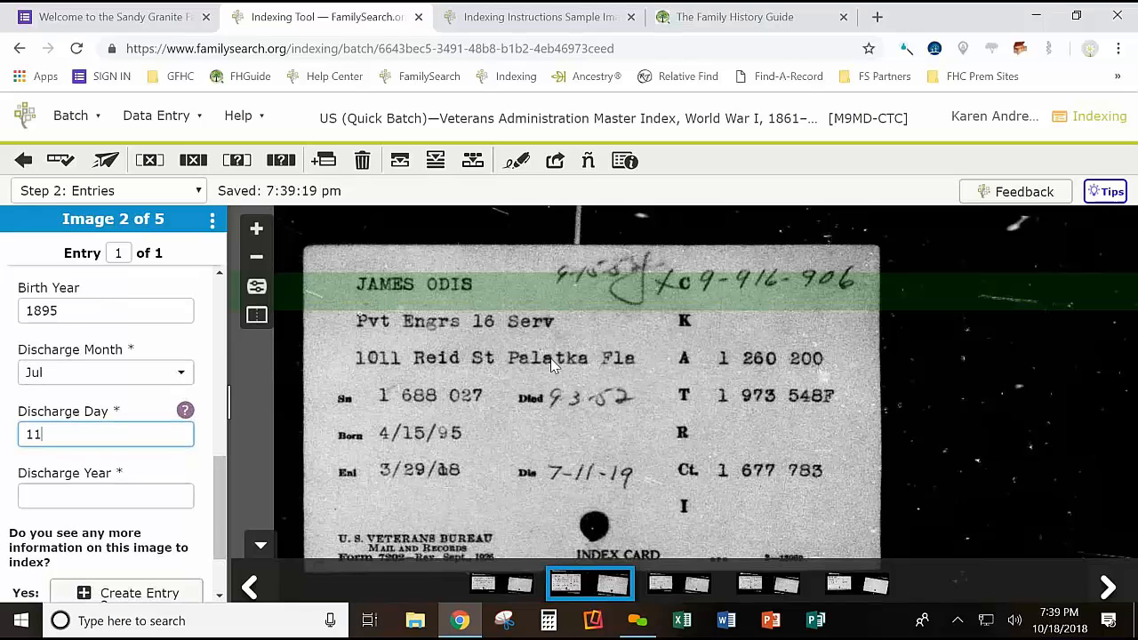
key(Tab)
text(1919)
key(Tab)
key(Tab)
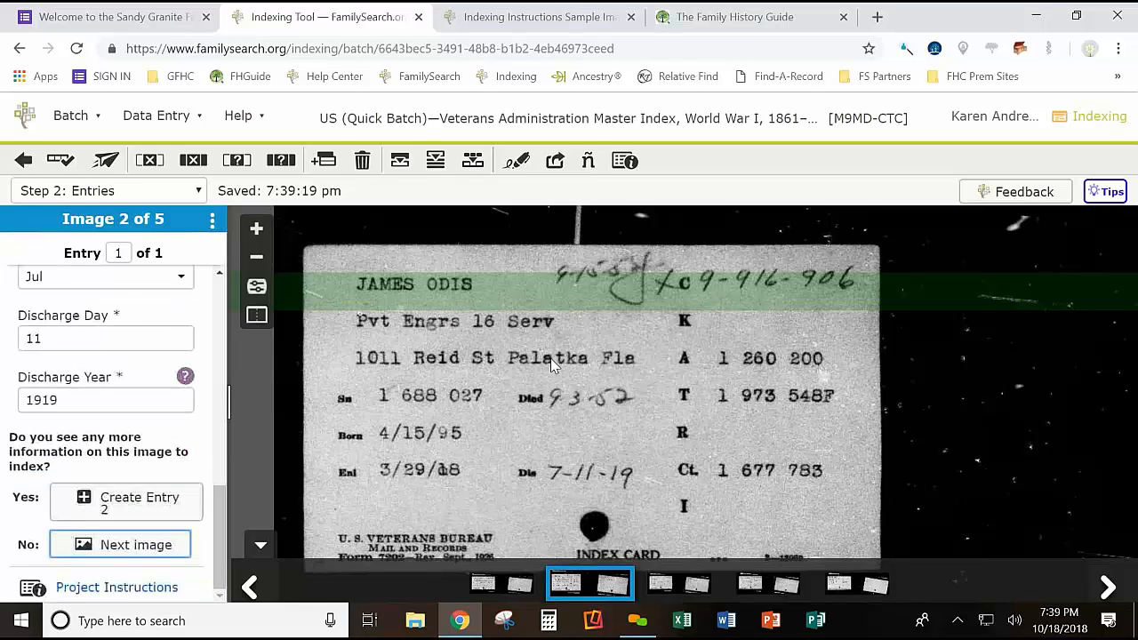
On image 3, enter the veteran's surname, given names and residence Anniston, Ala
key(Return)
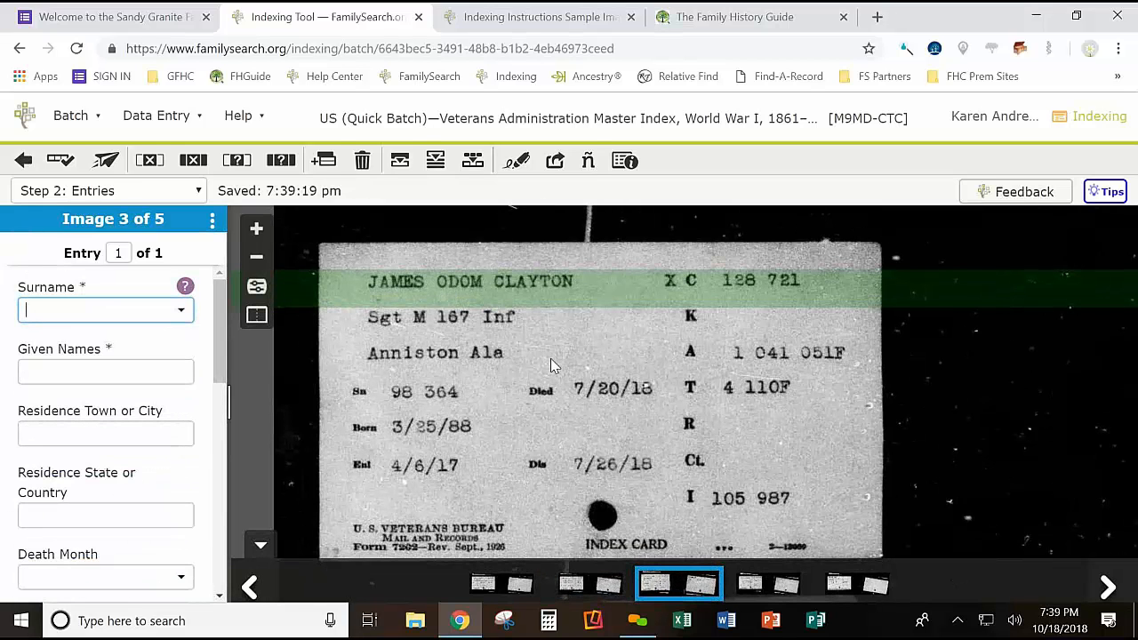
text(James)
key(Tab)
text(Odom Clayton)
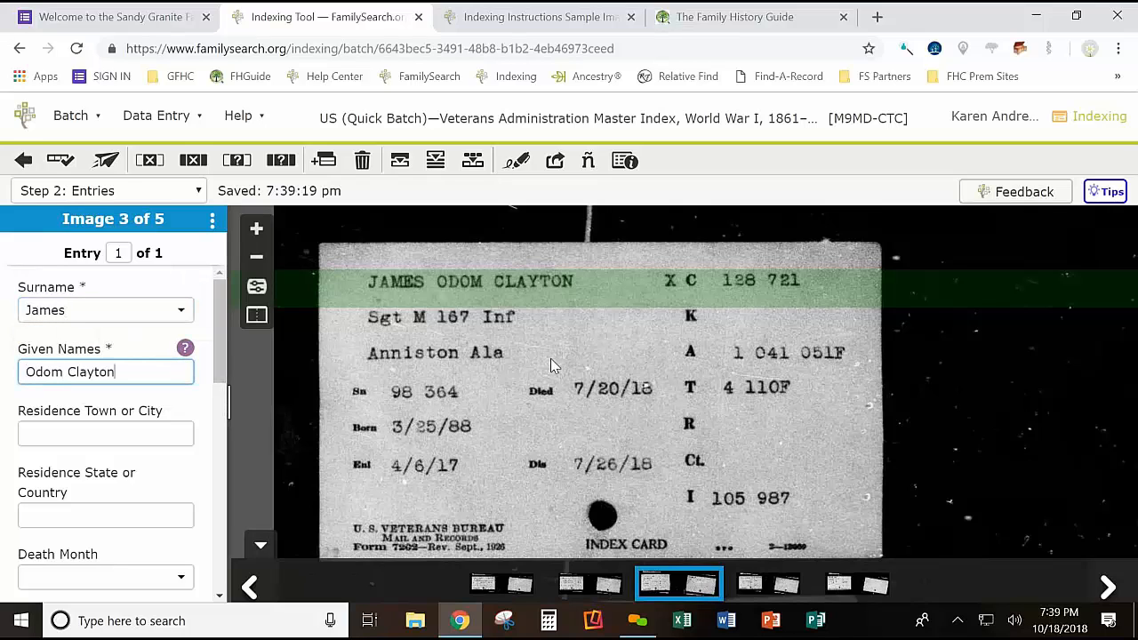
key(Tab)
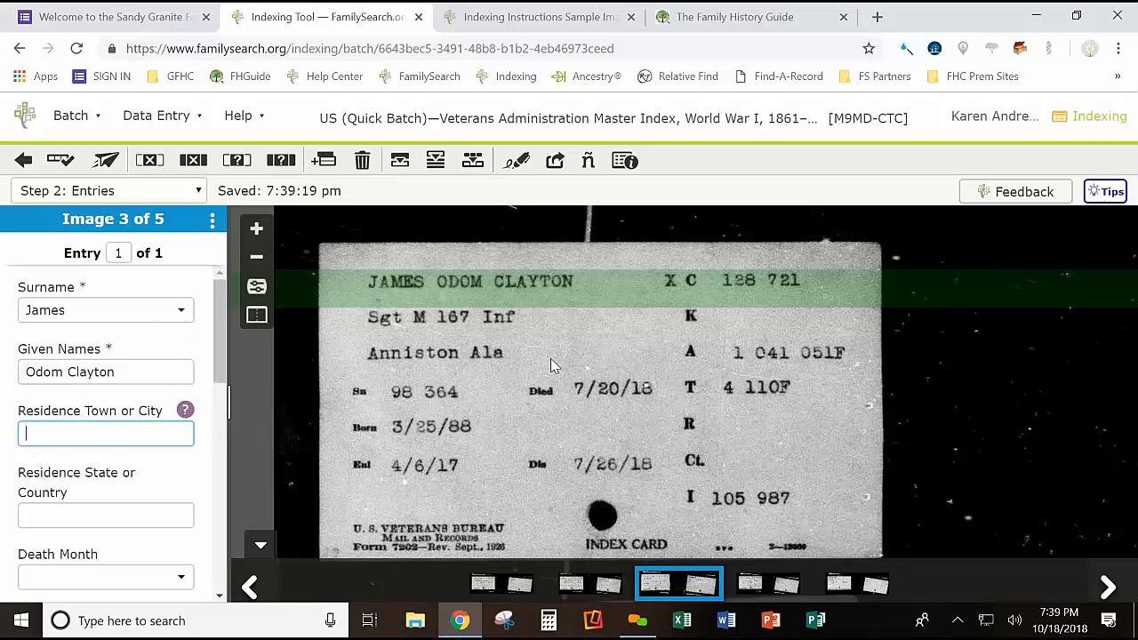
text(Anniston)
key(Tab)
text(Ala)
key(Tab)
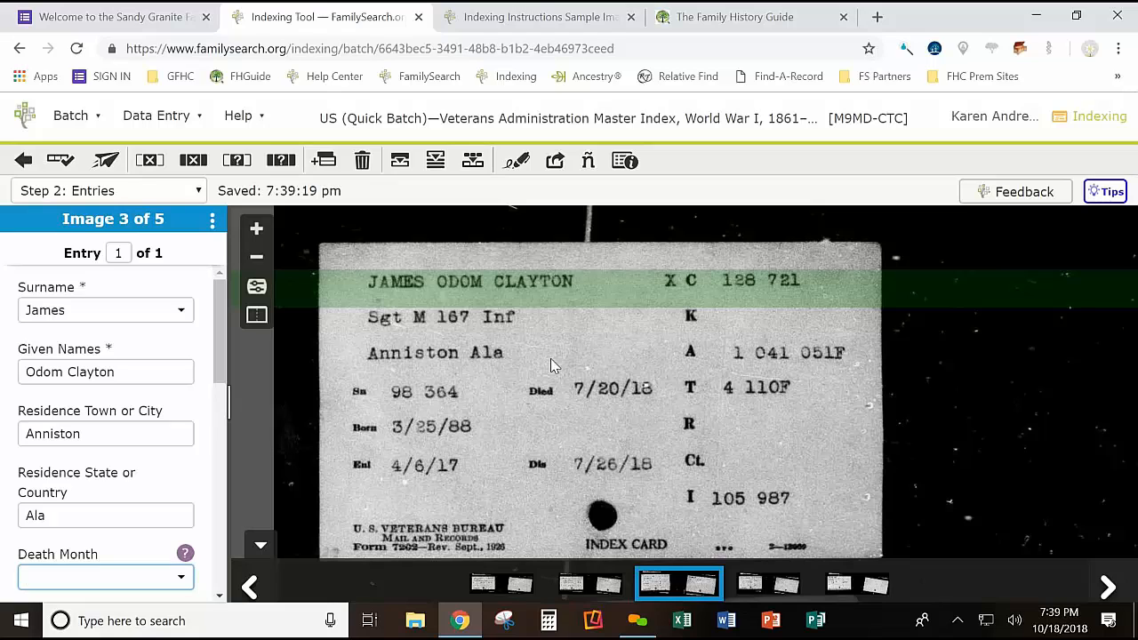
Enter death date Jul 20 1918 and birth date Mar 25 1888
text(Jul)
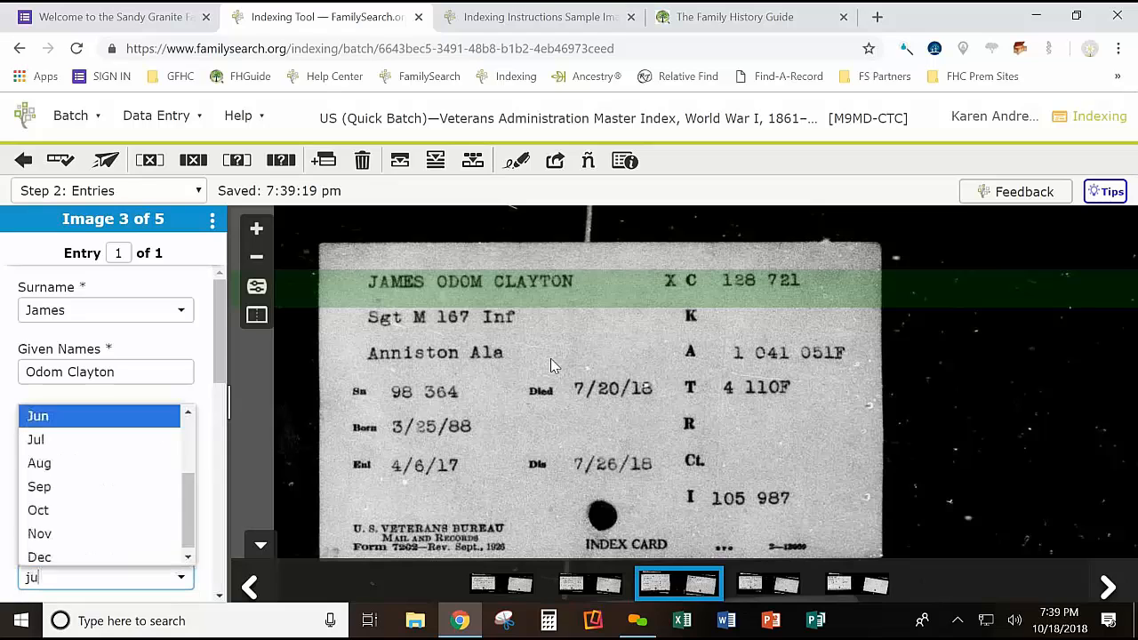
key(Tab)
text(20)
key(Tab)
text(1918)
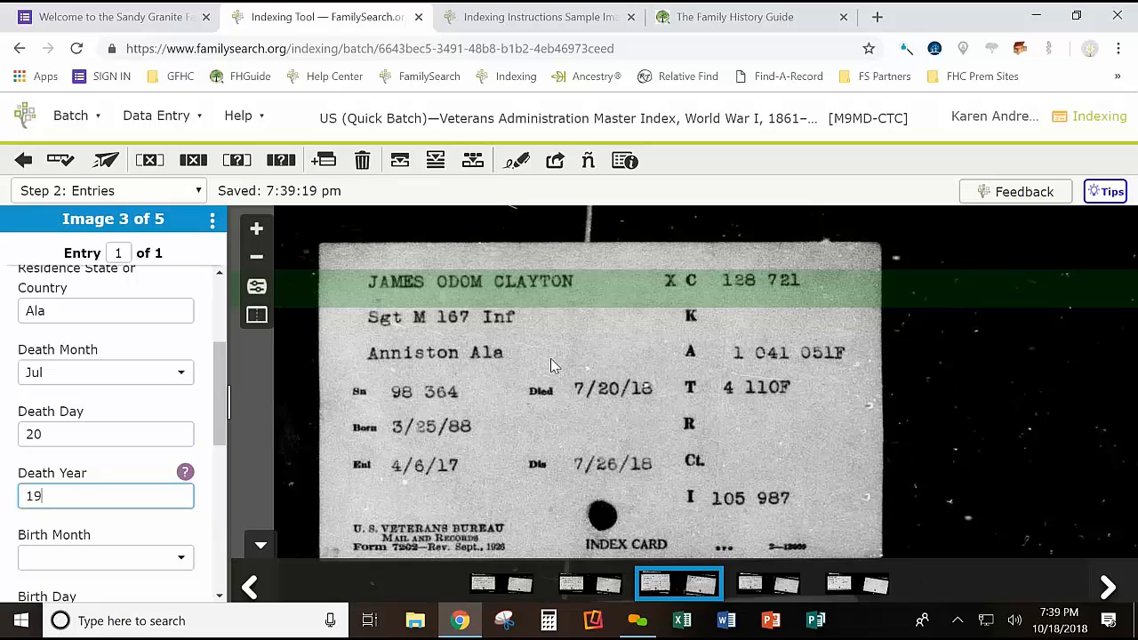
key(Tab)
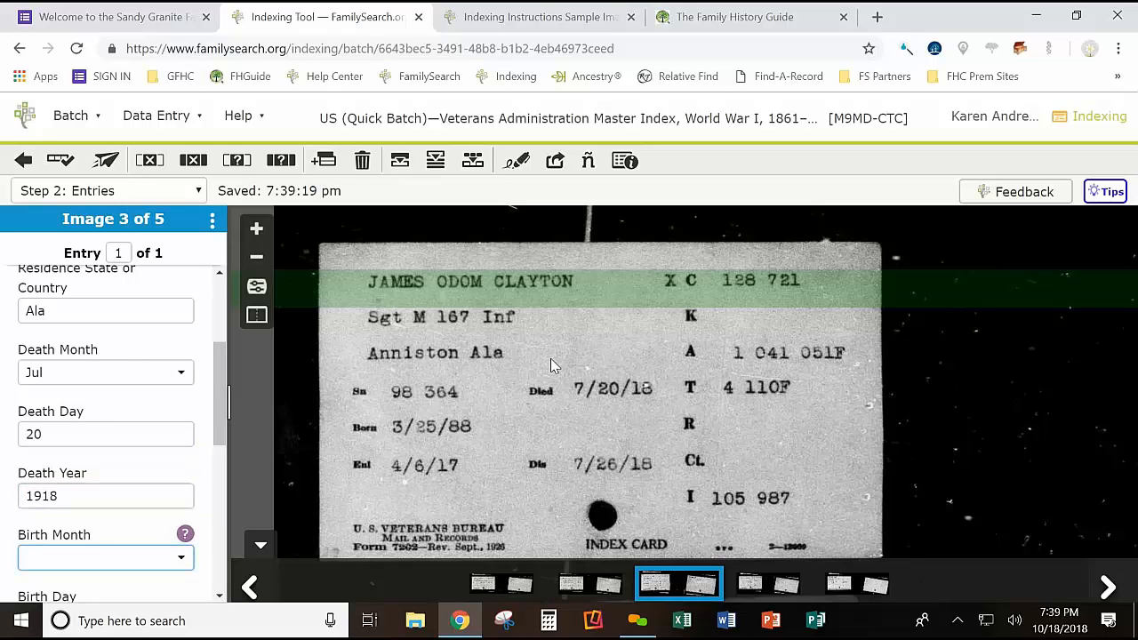
text(Mar)
key(Tab)
text(25)
key(Tab)
text(1888)
key(Tab)
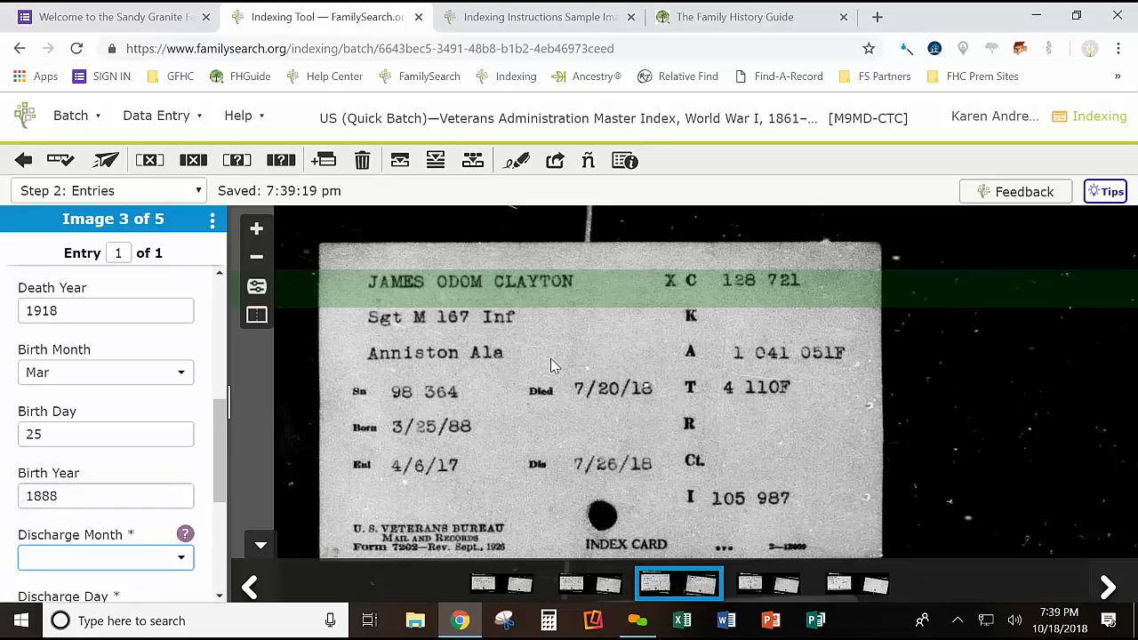
Enter discharge month Jul and day 26, correcting the year to 1818
text(Jul)
key(Tab)
text(26)
key(Tab)
text(1881)
key(BackSpace)
key(BackSpace)
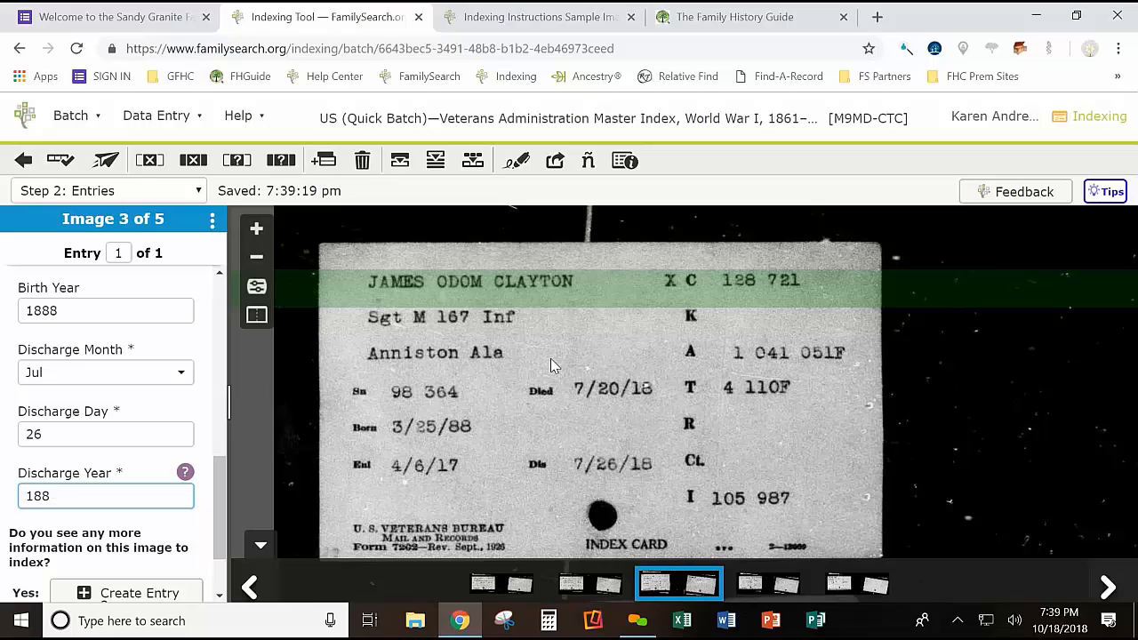
text(18)
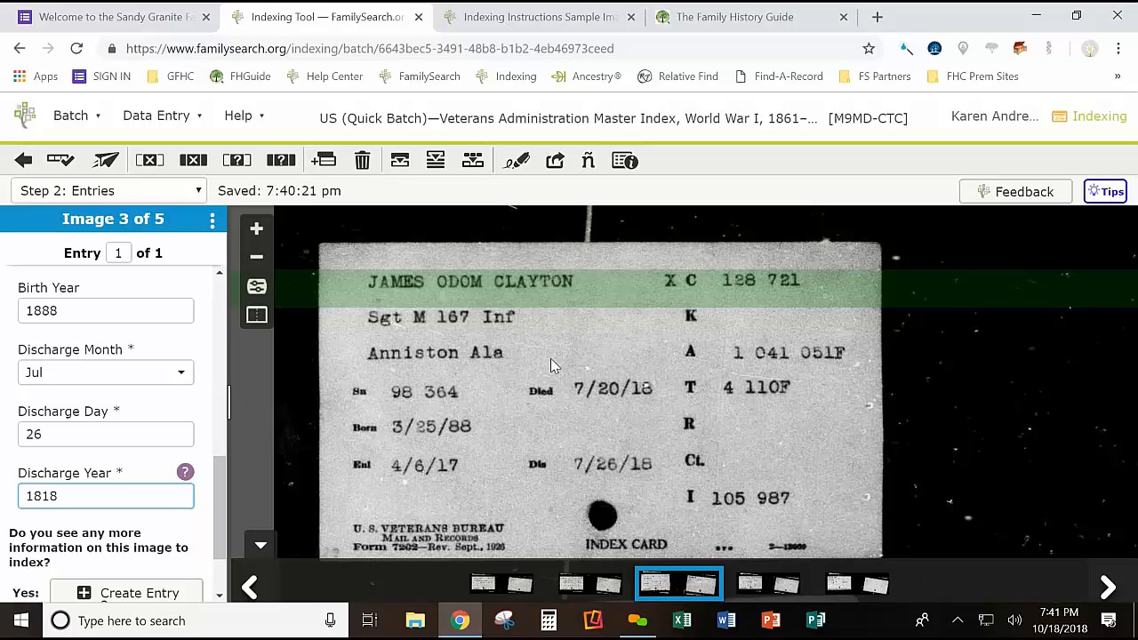
Scroll the entry panel and advance from image 3 to image 4 of 5
drag(223, 511, 160, 579)
click(142, 544)
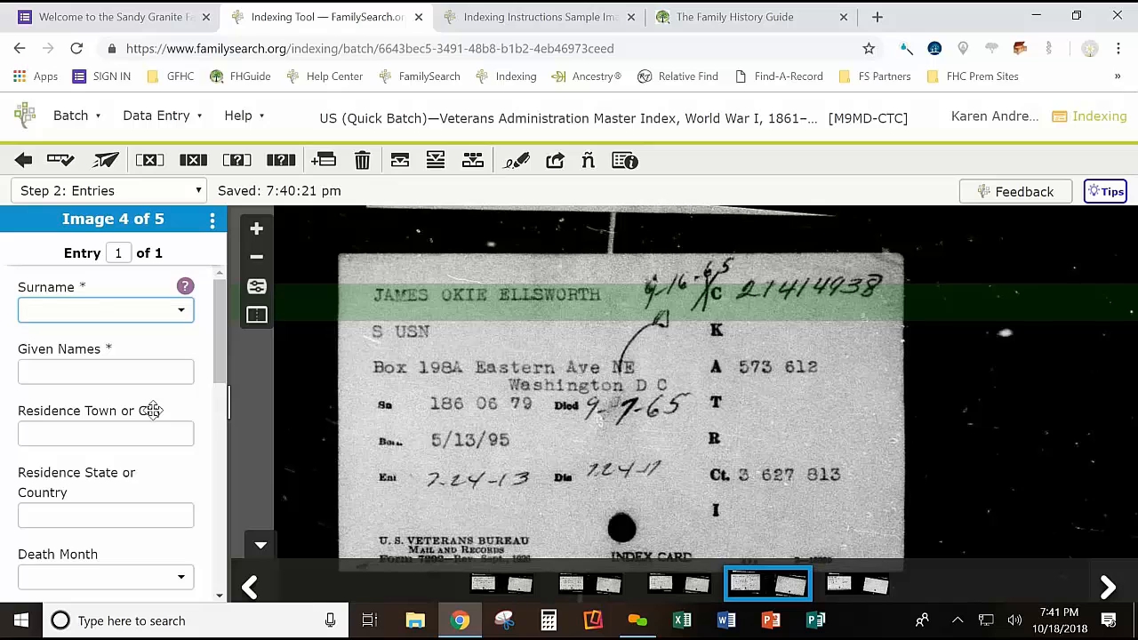
text(James)
key(Tab)
text(Okie Ellswor)
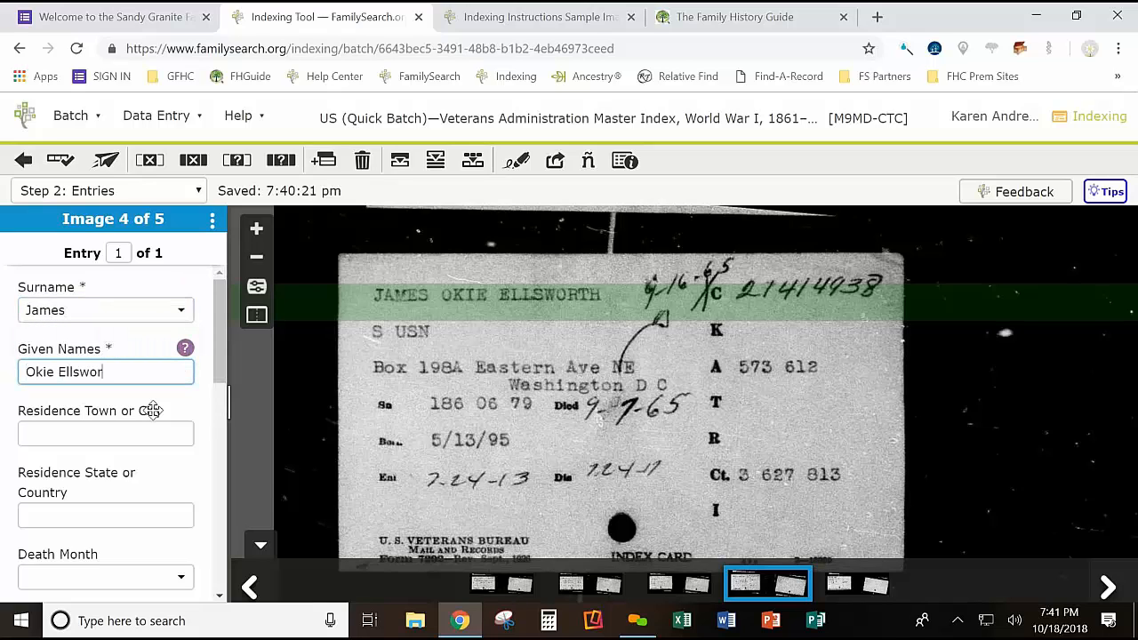
text(th)
key(Tab)
text(W)
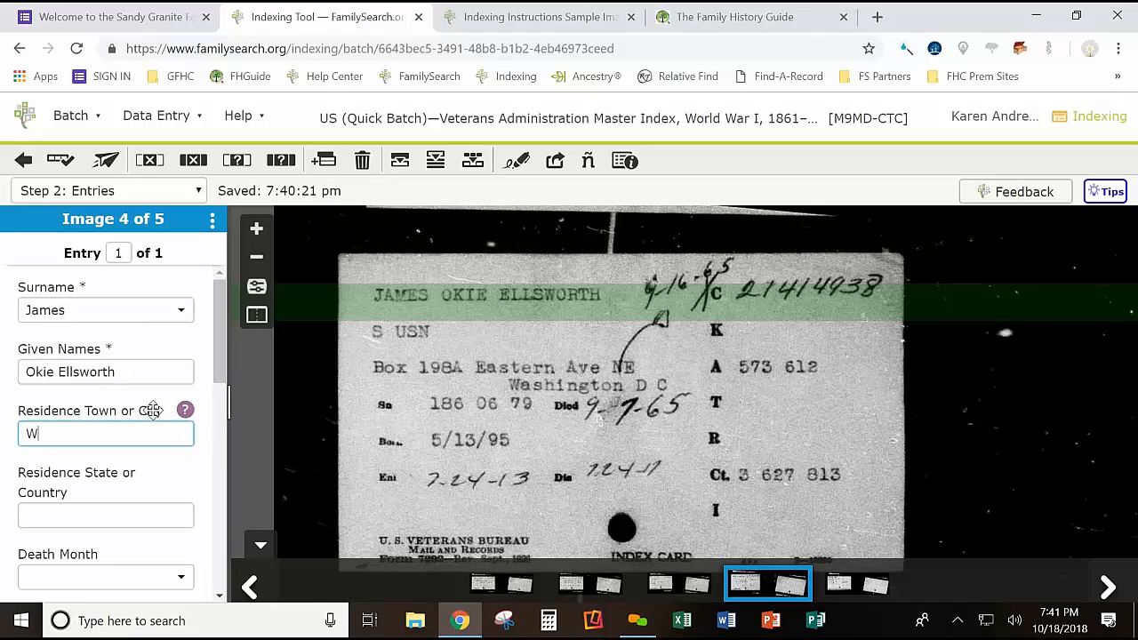
text(ashington)
key(Tab)
text(D)
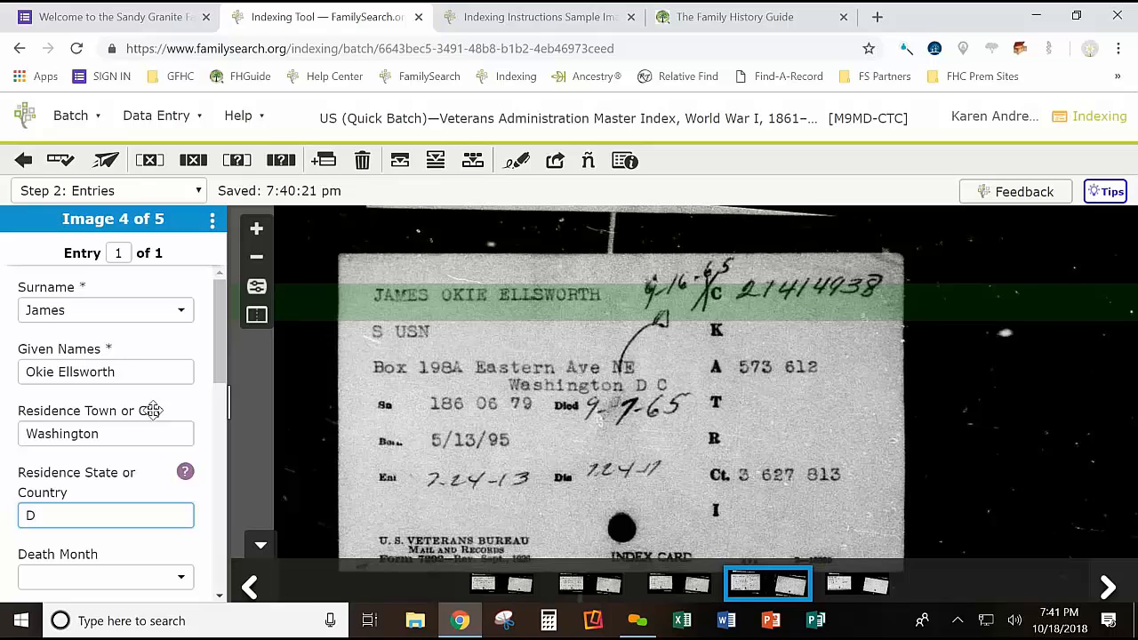
text( C)
Enter death date Sep 7 1965
key(Tab)
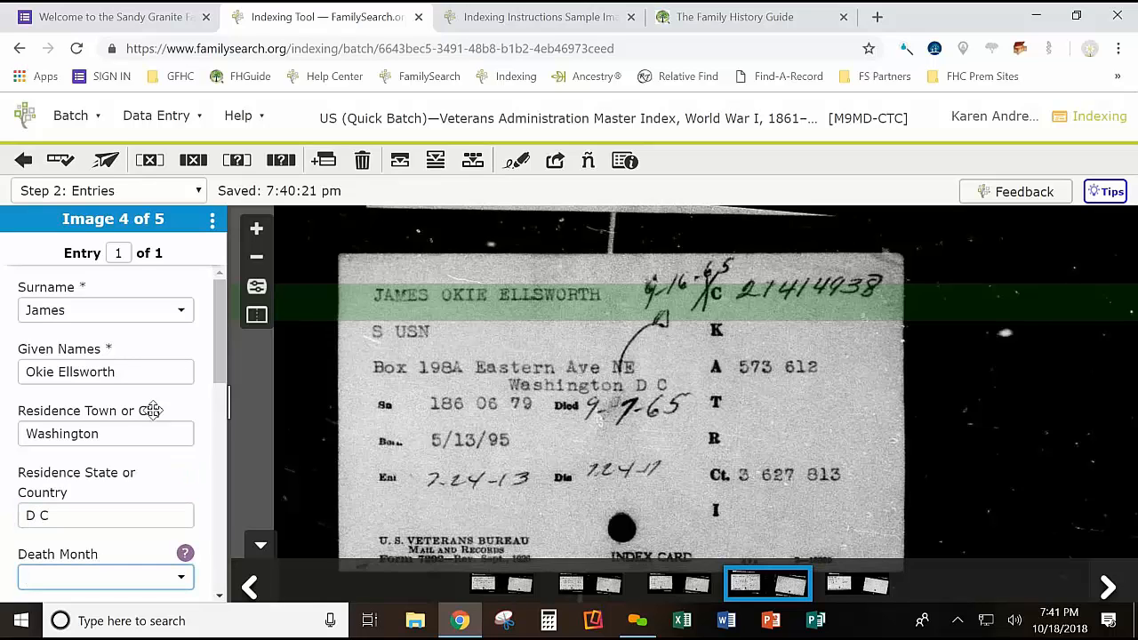
text(sep)
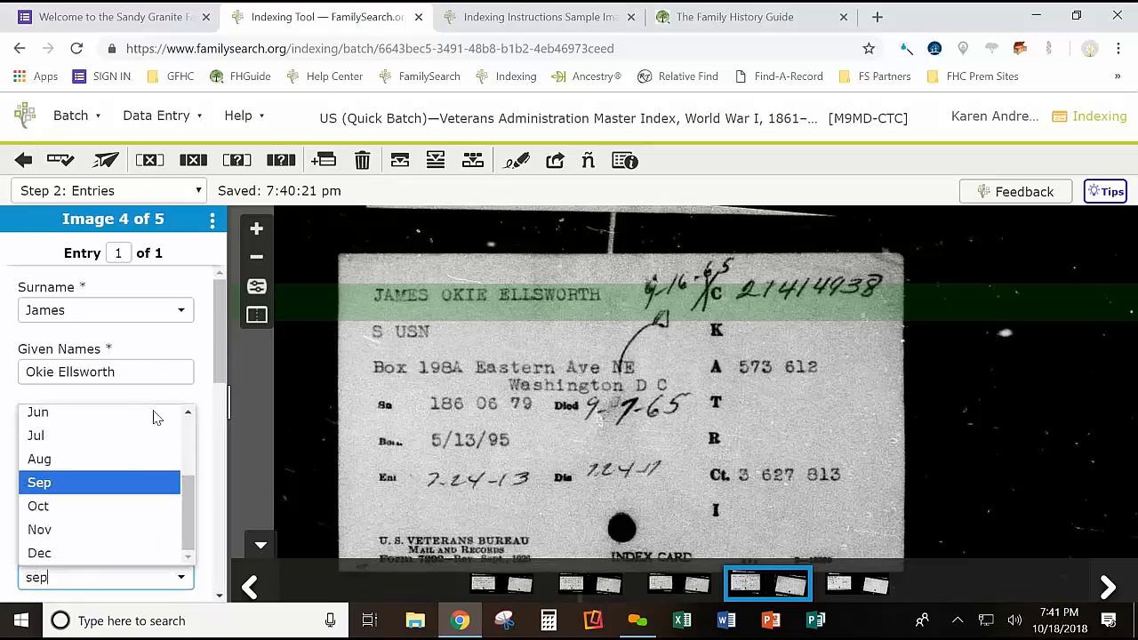
key(Tab)
text(7)
key(Tab)
text(1)
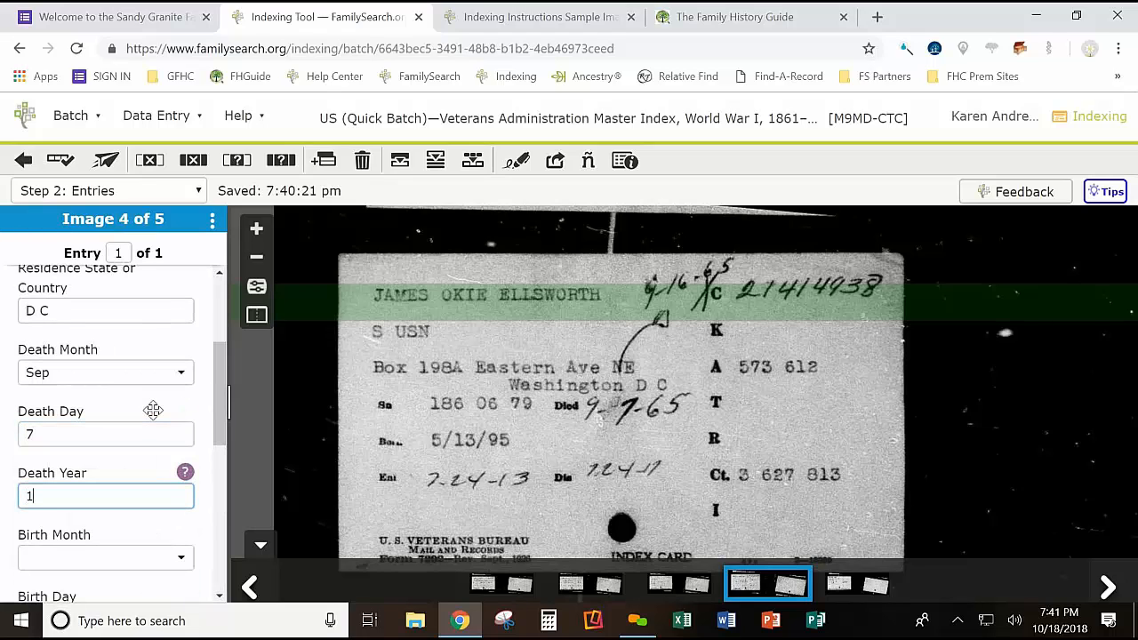
text(965)
Enter the birth date, correcting the birth month from Jul to May with day 13
key(Tab)
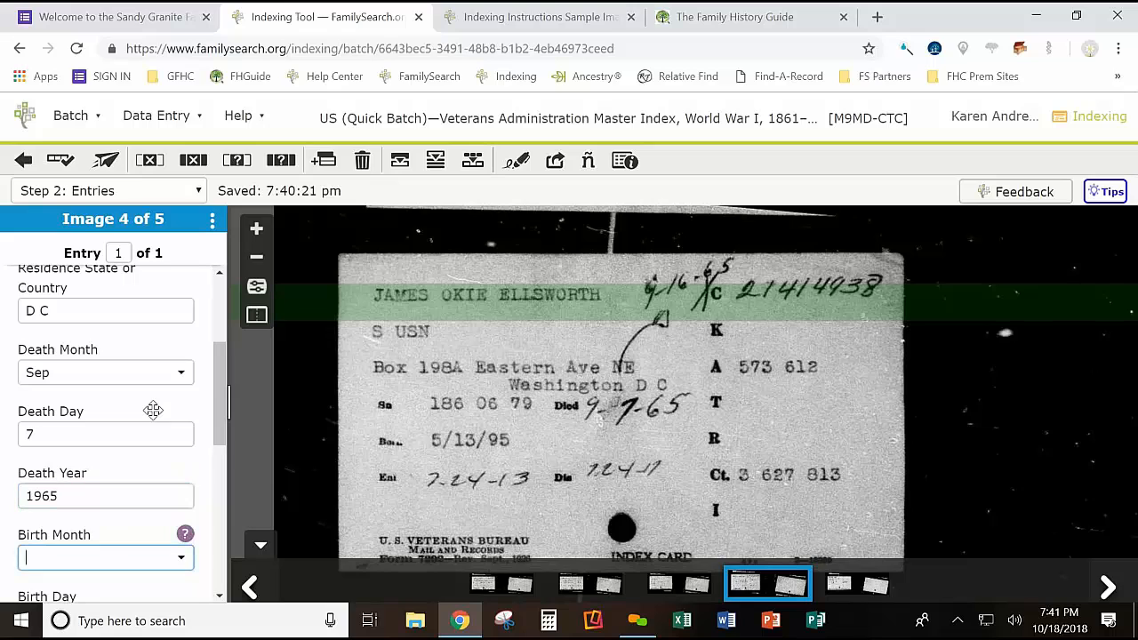
text(jul)
key(Tab)
text(24)
key(Tab)
text(18)
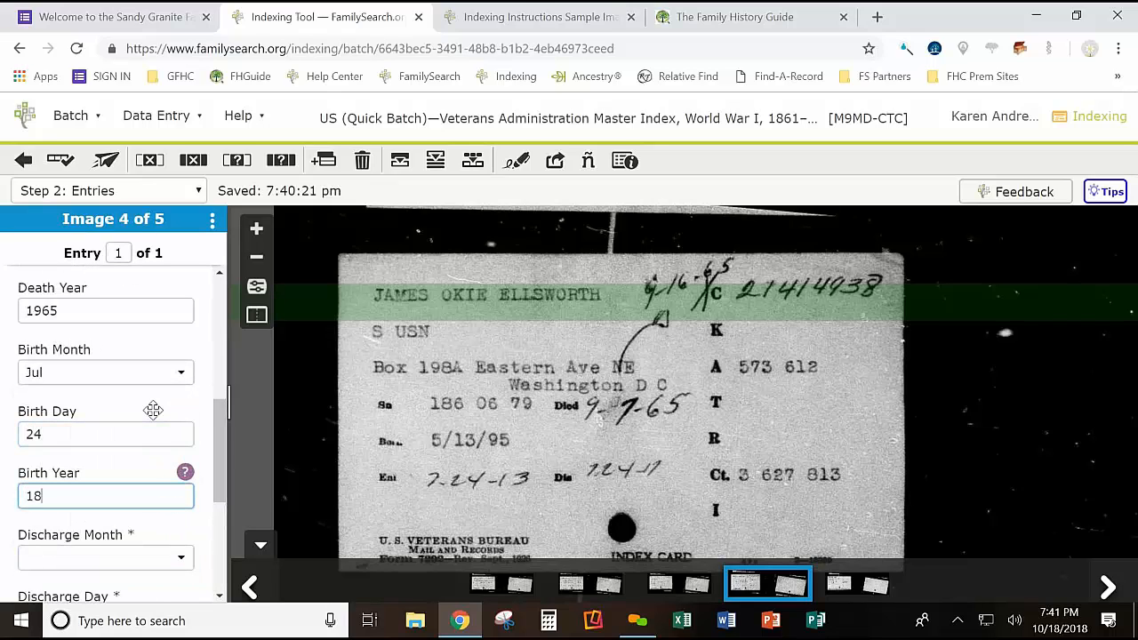
key(BackSpace)
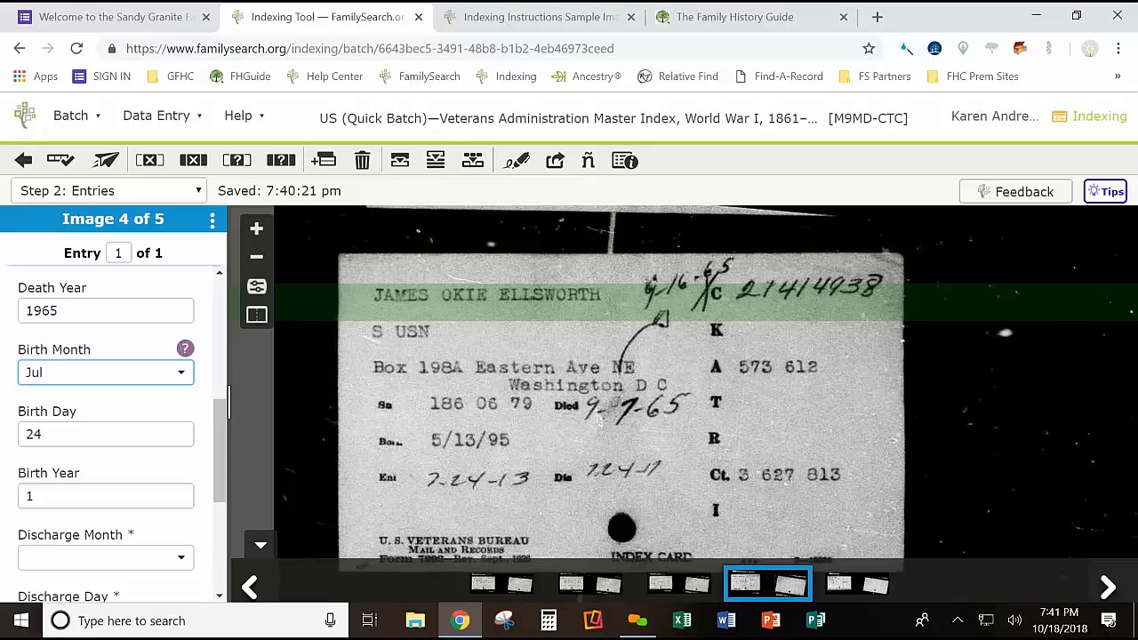
key(BackSpace)
key(BackSpace)
key(BackSpace)
text(may)
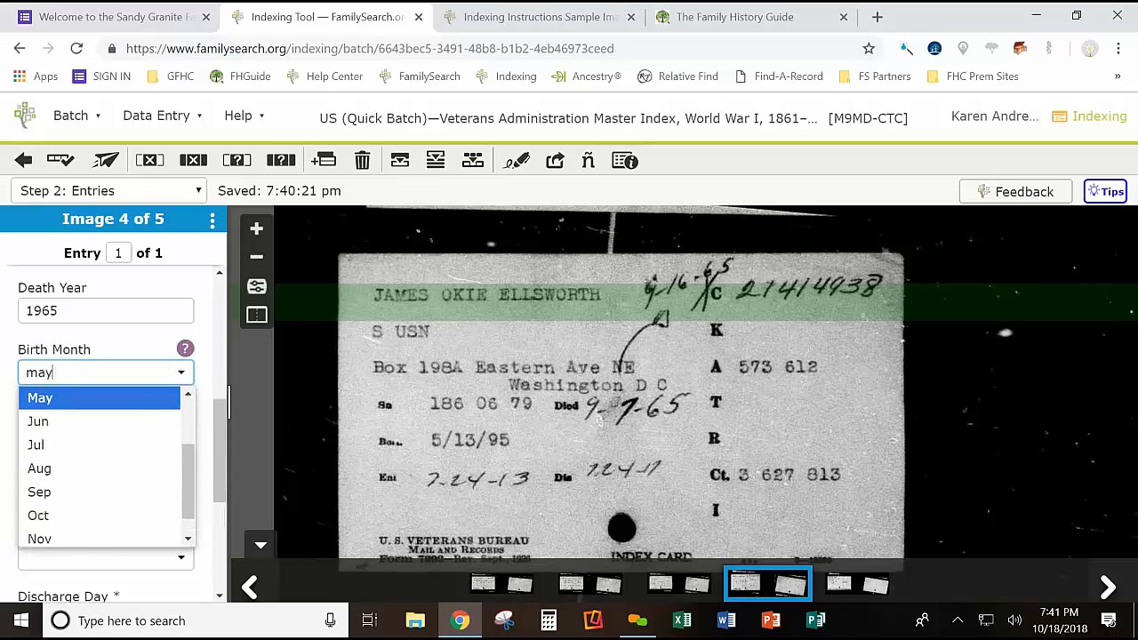
key(Tab)
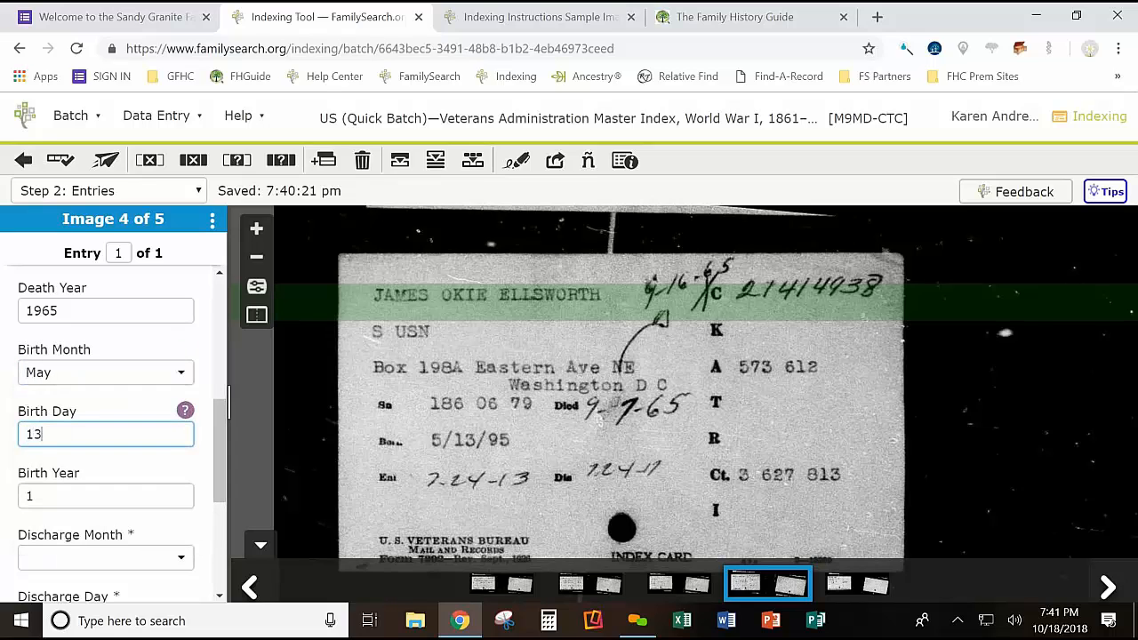
text(13)
key(Tab)
key(Tab)
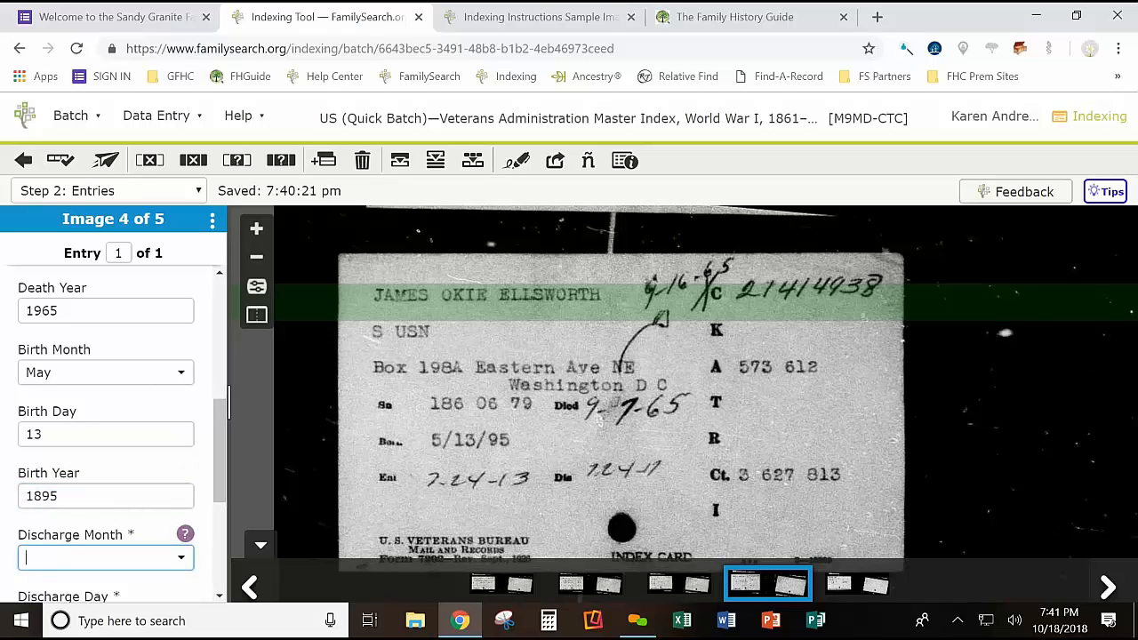
Enter discharge month Jul and discharge year 1917, finishing the entry
text(jul)
key(Tab)
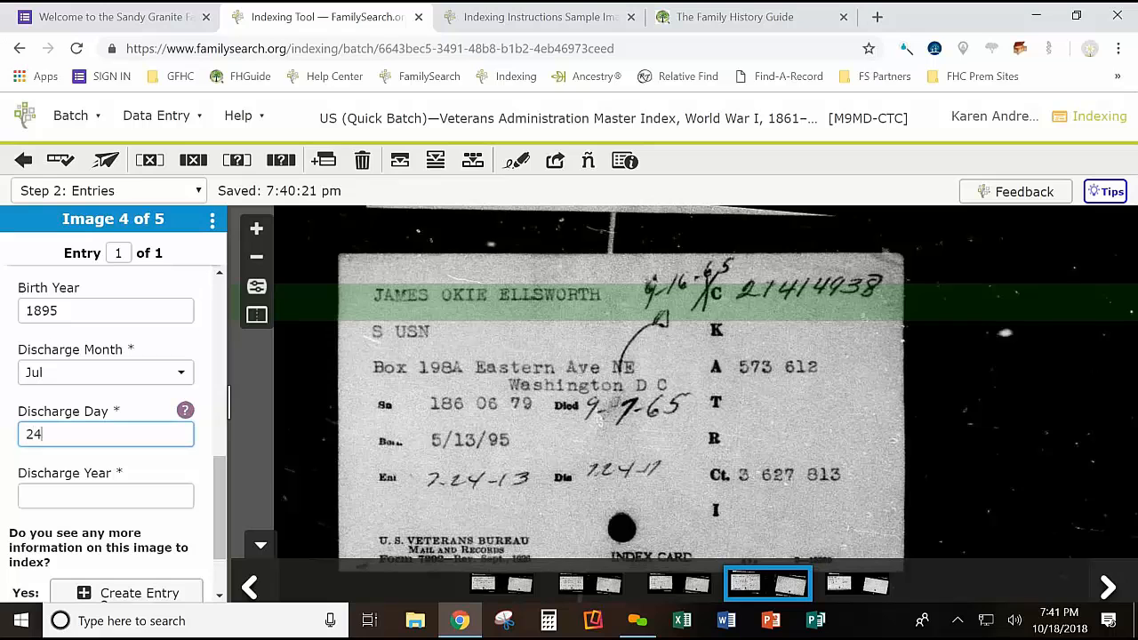
key(Tab)
text(191)
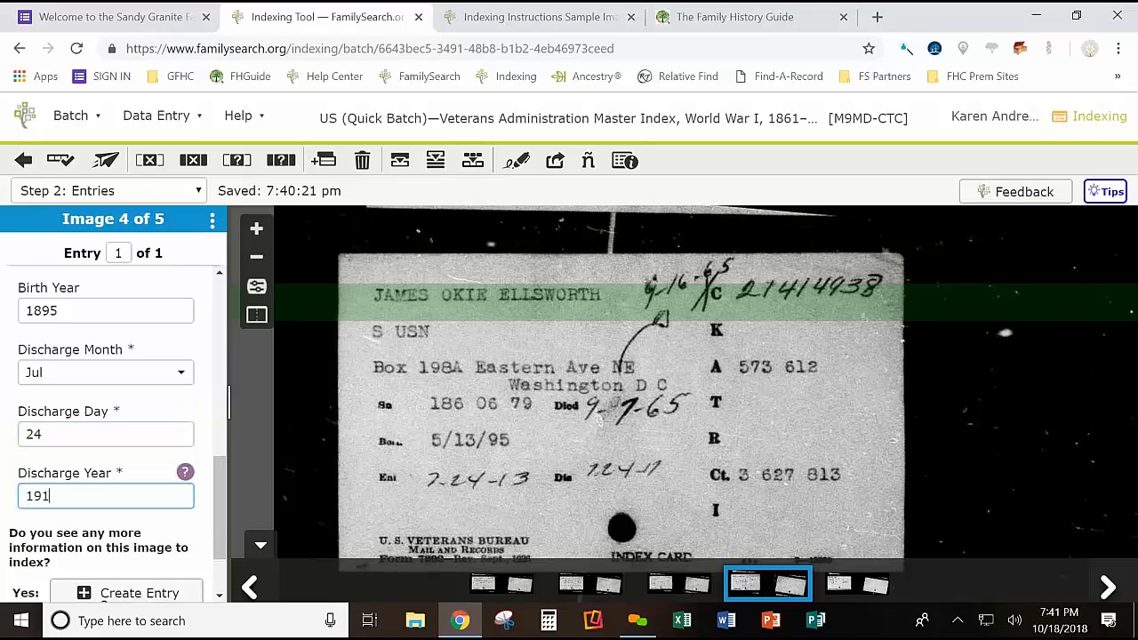
text(7)
key(Tab)
On image 5, enter surname James and residence town Bucklin
key(Return)
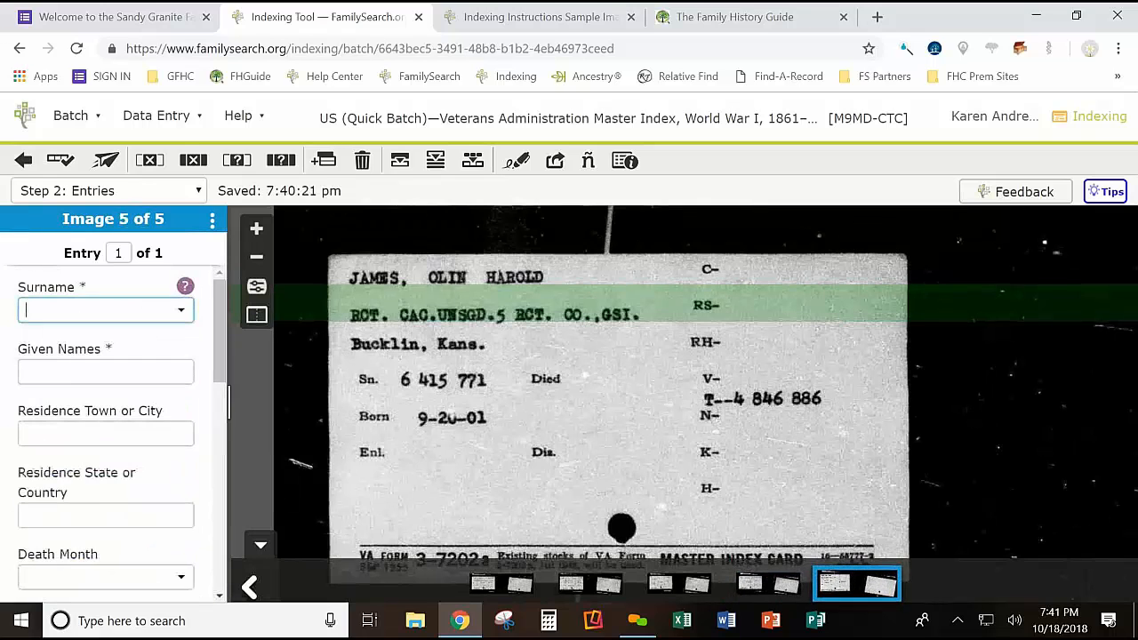
text(James)
key(Tab)
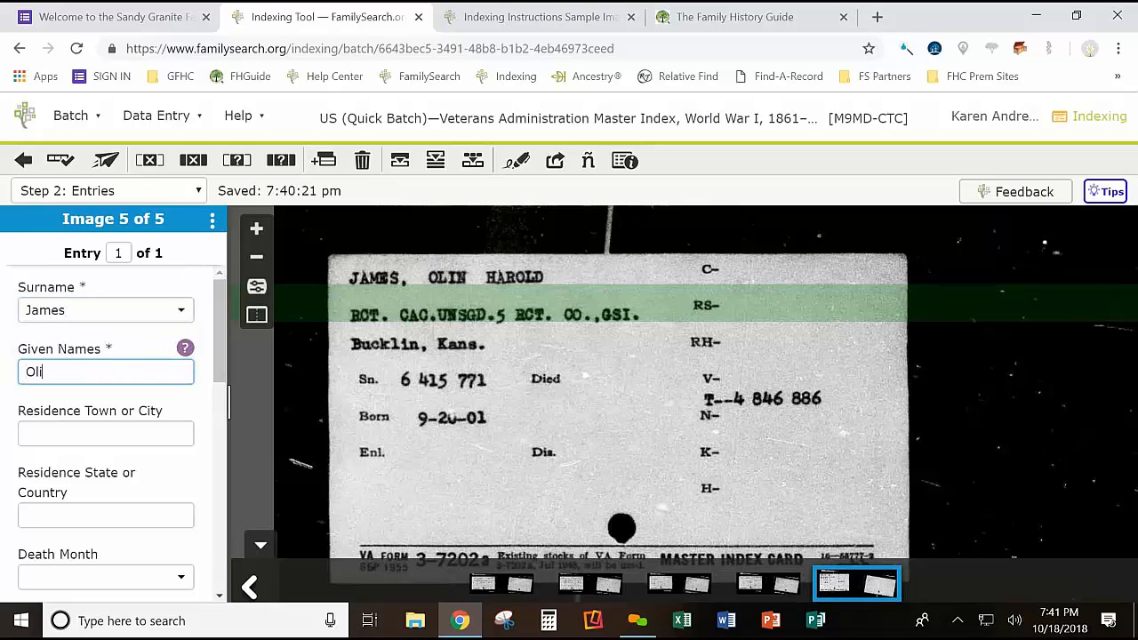
key(Tab)
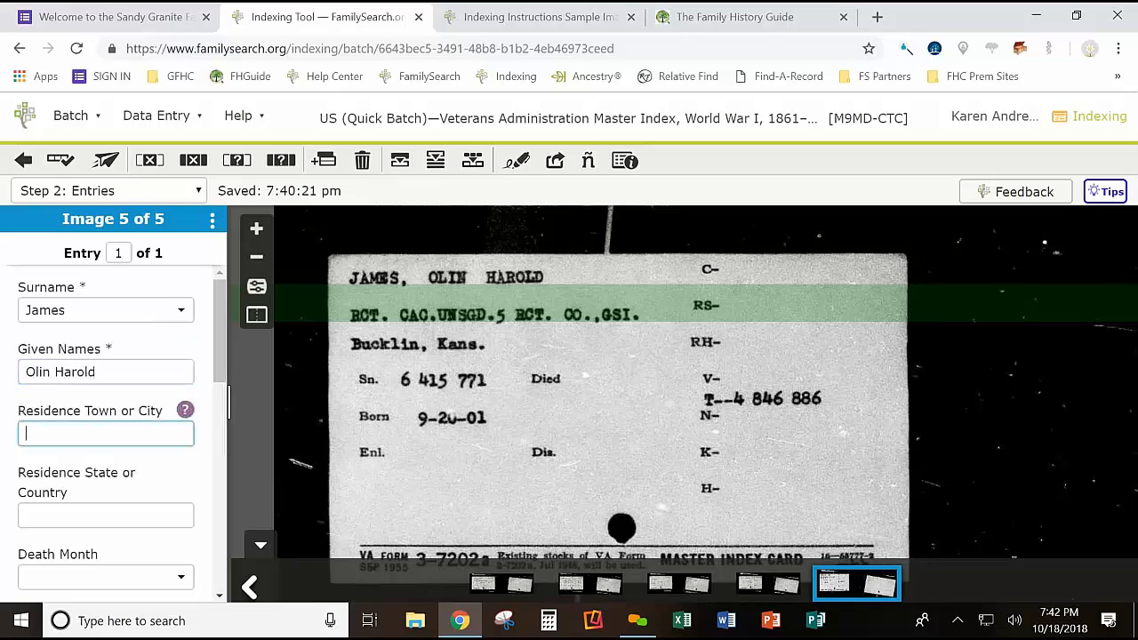
text(Bucklin)
key(Tab)
key(Tab)
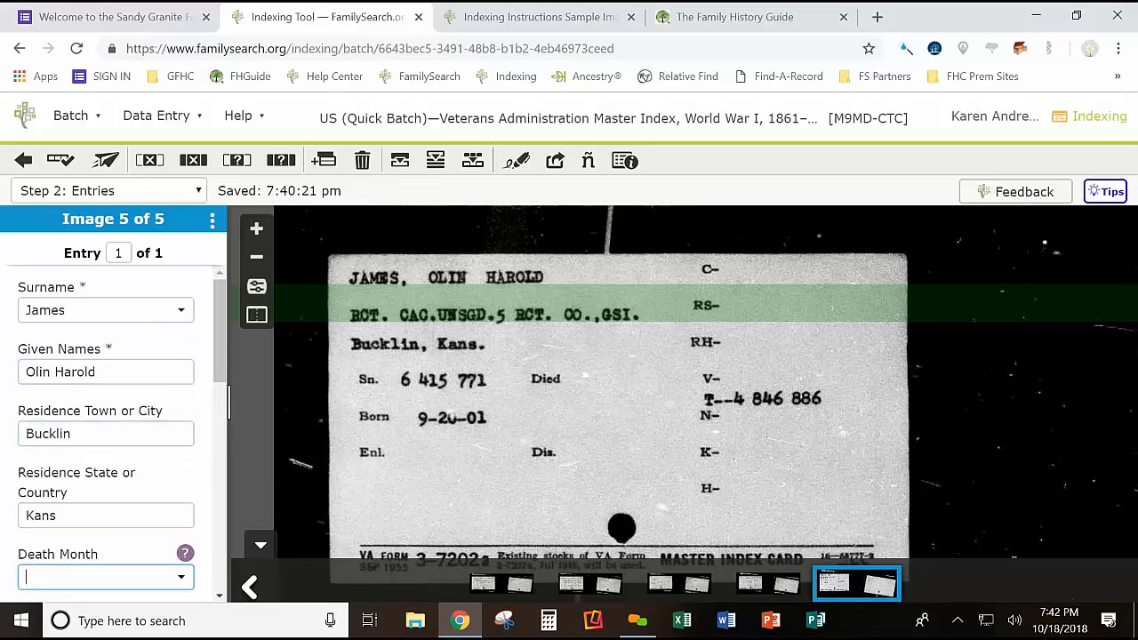
key(Tab)
key(Tab)
key(Tab)
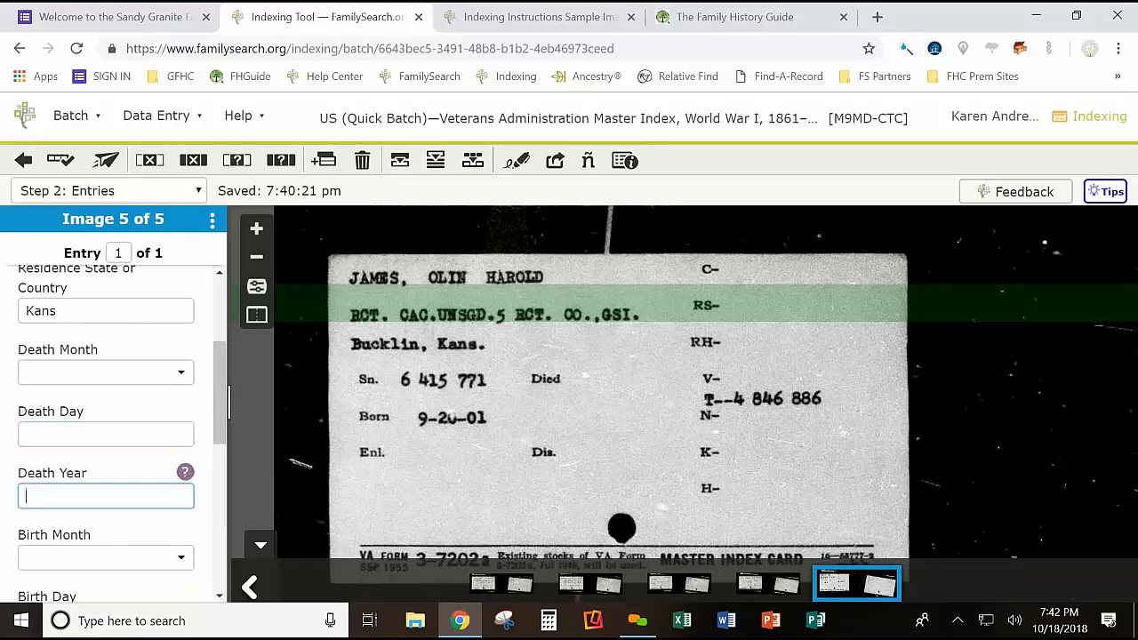
Enter birth date Sep 20 1901, skip the discharge fields, and submit the batch
text(s)
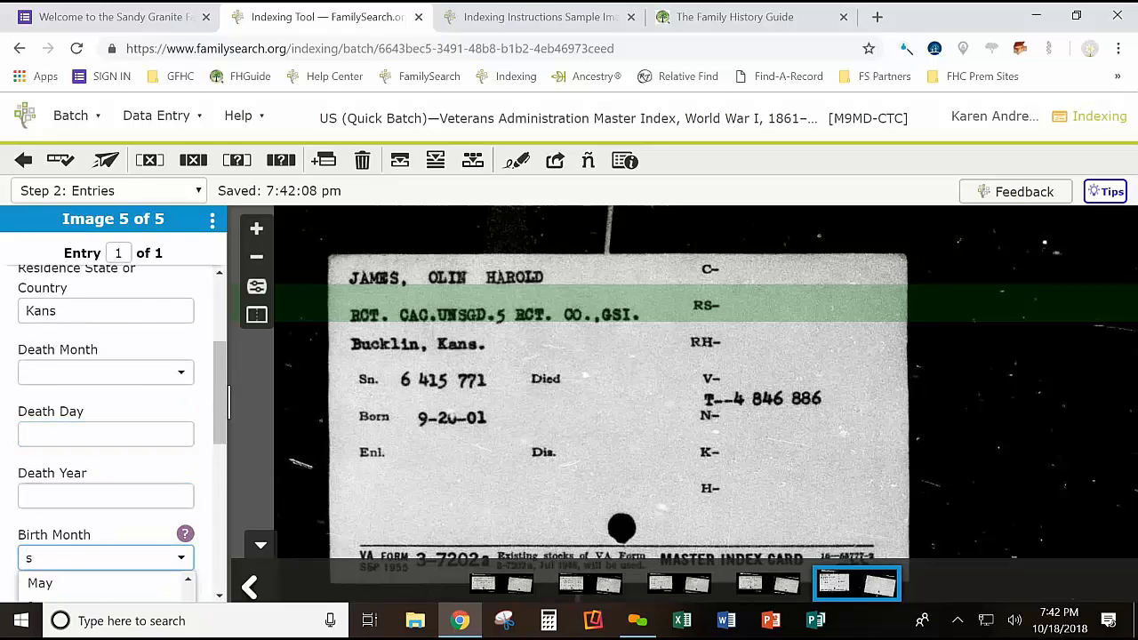
text(ep)
key(Tab)
text(20)
key(Tab)
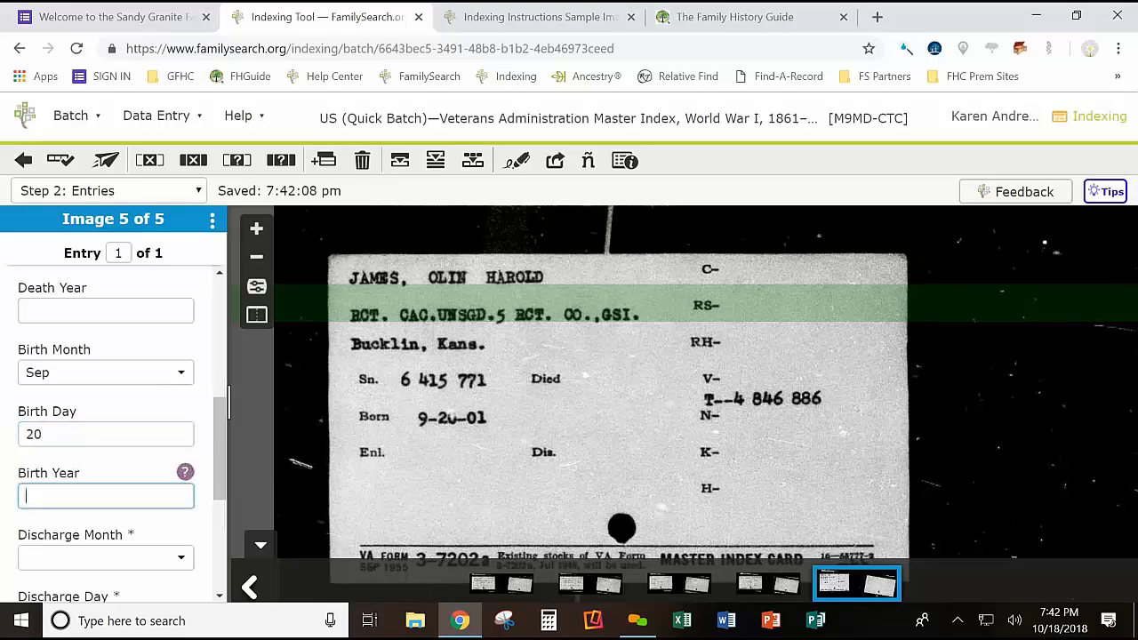
text(1901)
key(Tab)
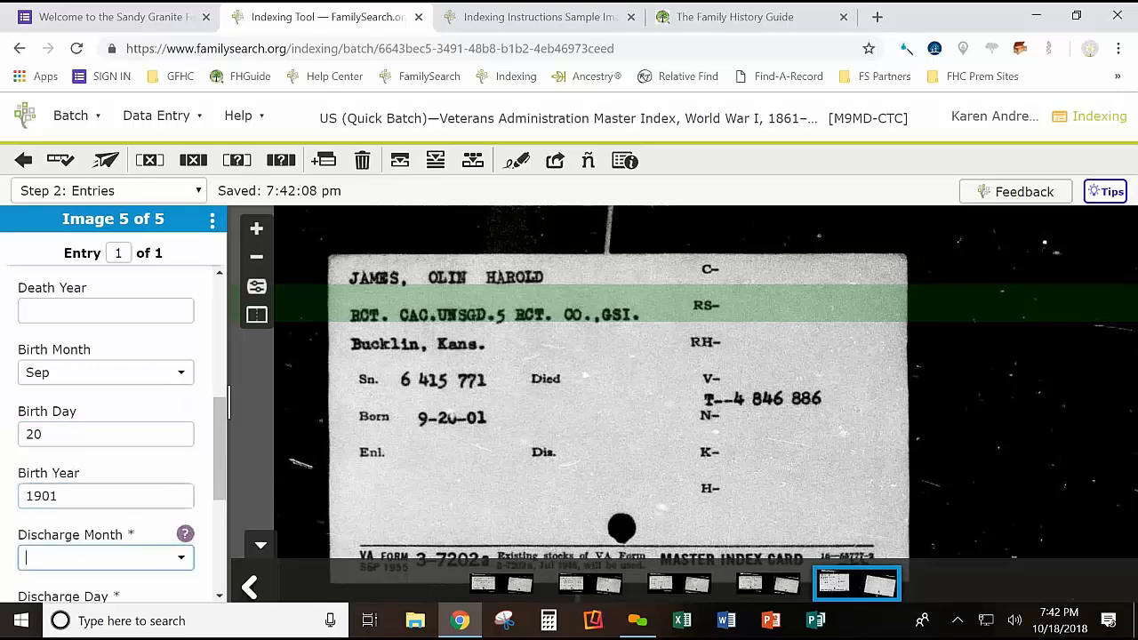
key(Tab)
key(Tab)
key(Tab)
key(Tab)
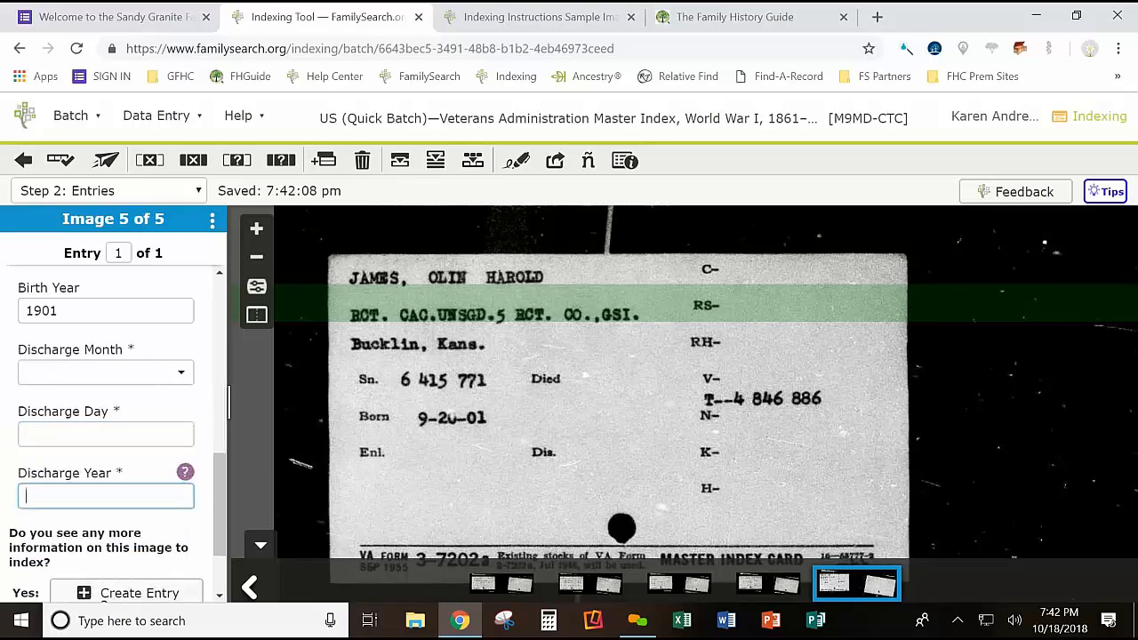
key(Return)
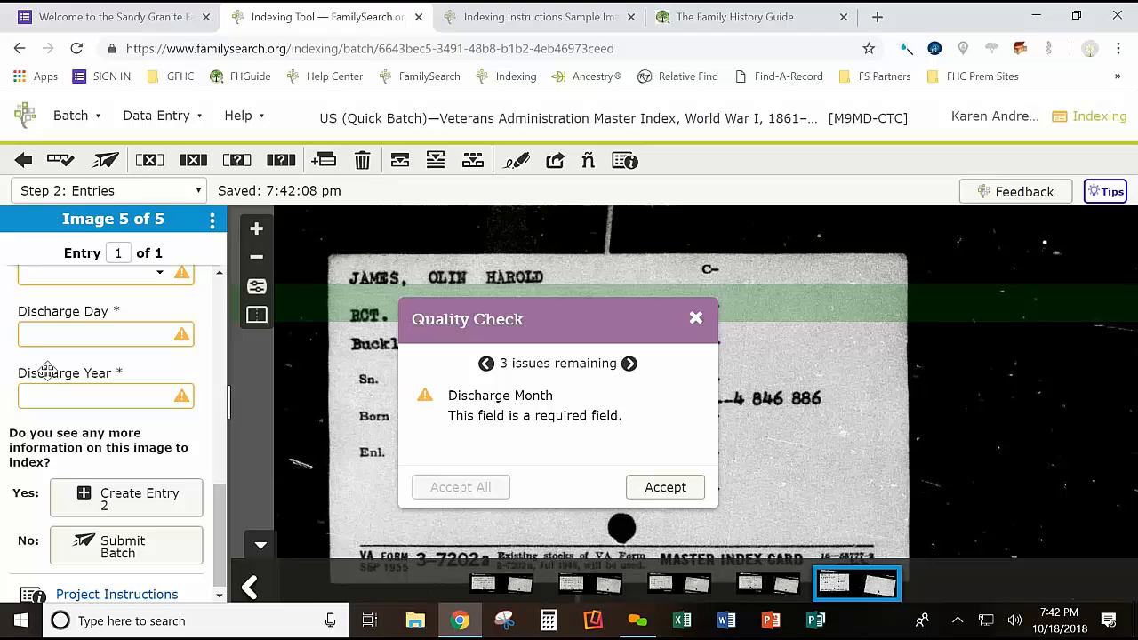
Accept blanks for the discharge month, day and year issues, then submit the batch
click(673, 489)
click(673, 489)
click(671, 488)
click(613, 443)
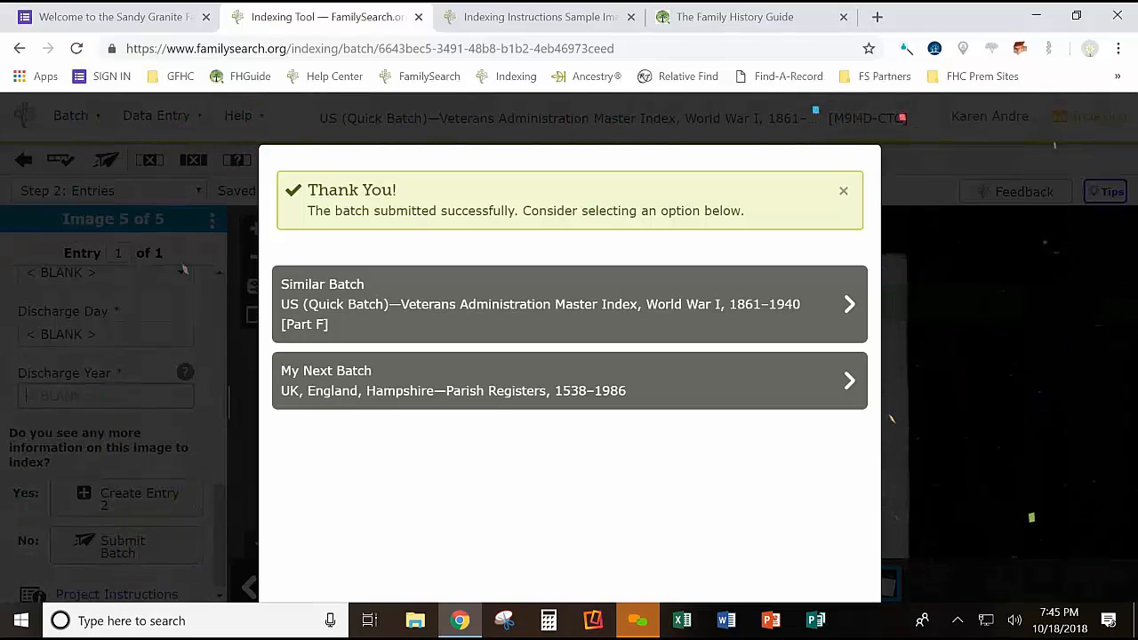
Open a similar Veterans Administration batch, then leave it to return to My Batches
click(530, 296)
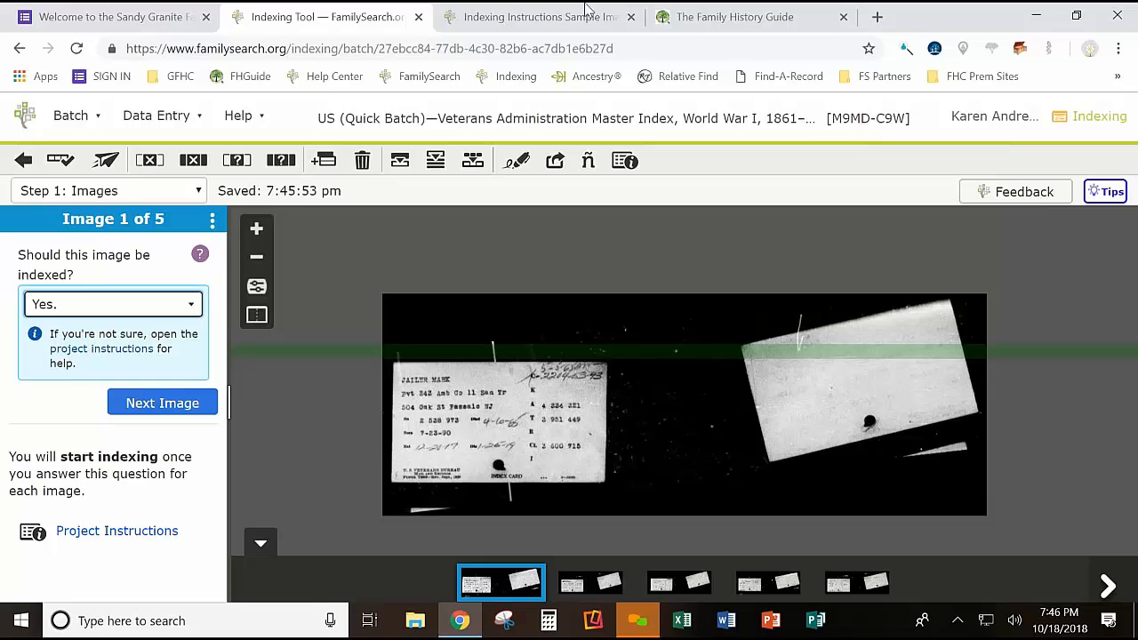
click(25, 161)
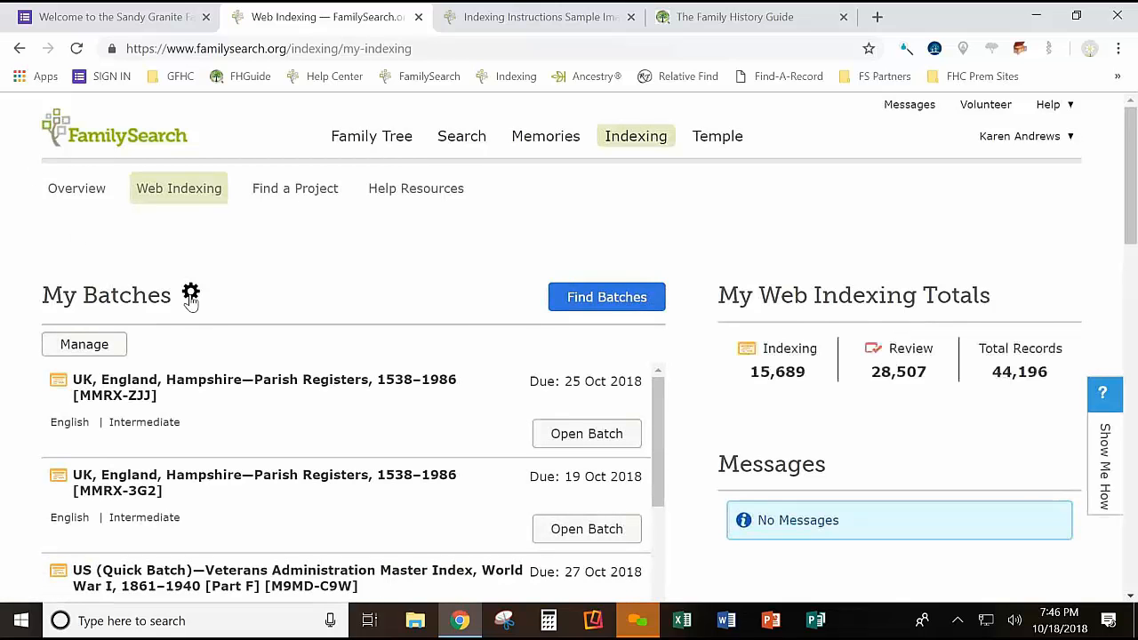
Open shared batch M9MD-HBC by its code from the My Batches settings
click(190, 295)
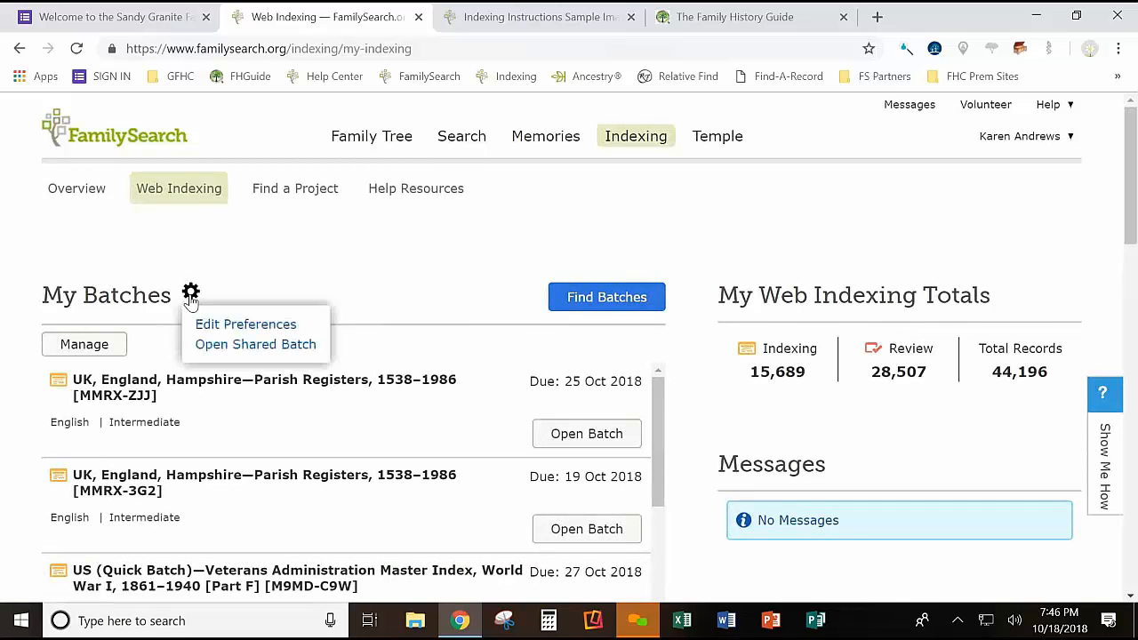
click(245, 345)
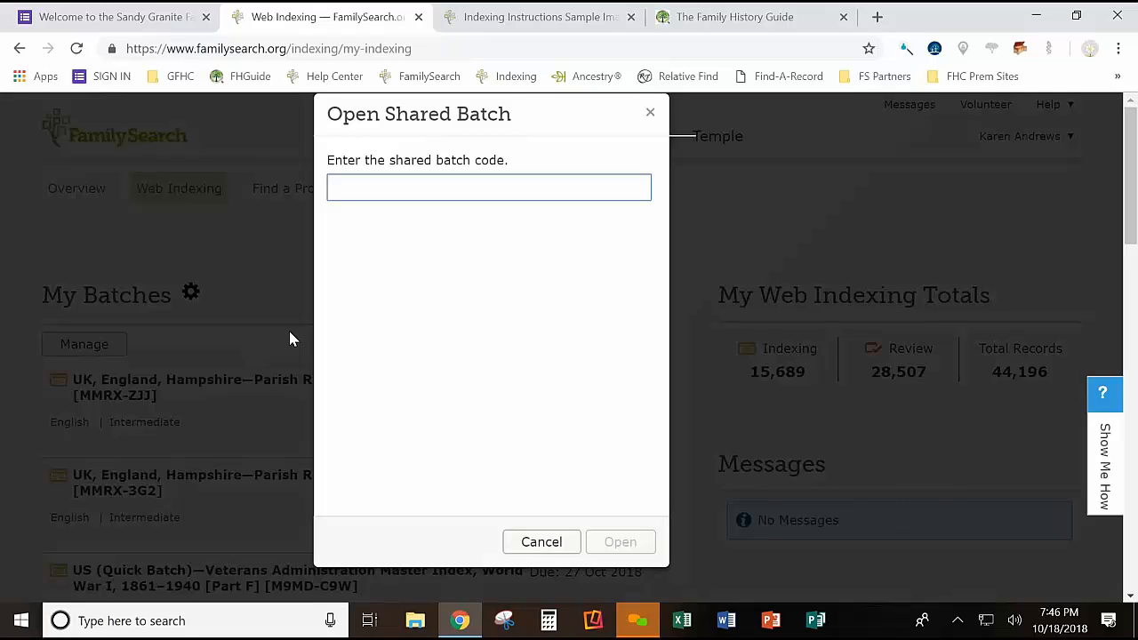
text(m9md)
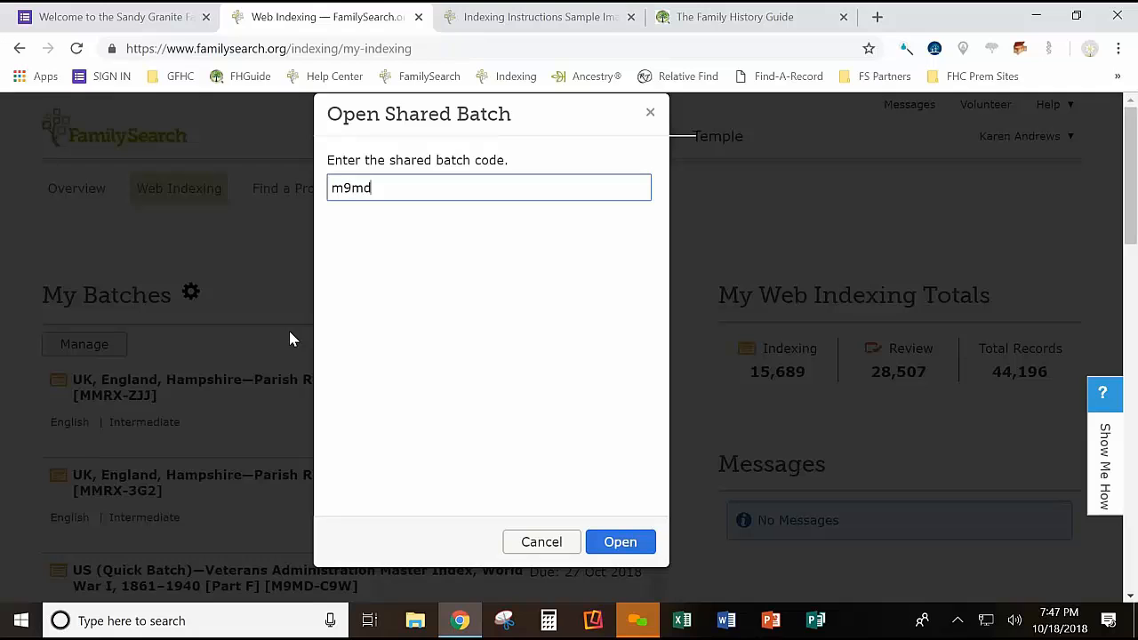
text(-hbc)
click(607, 548)
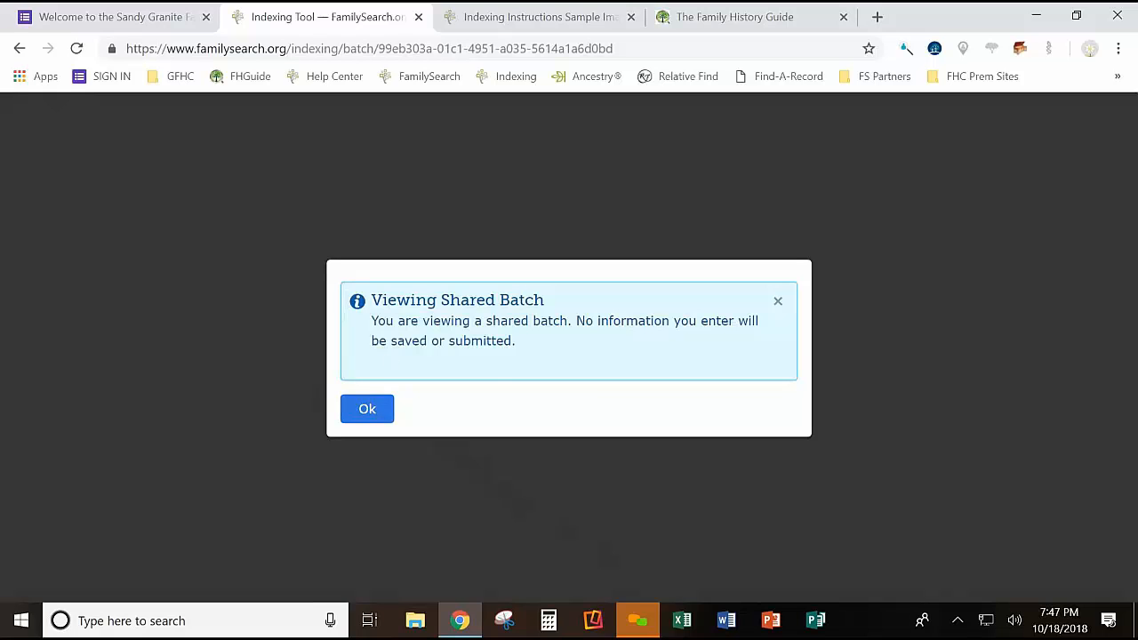
Dismiss the shared-batch notice, zoom and pan the card image, then open Help Resources
click(367, 409)
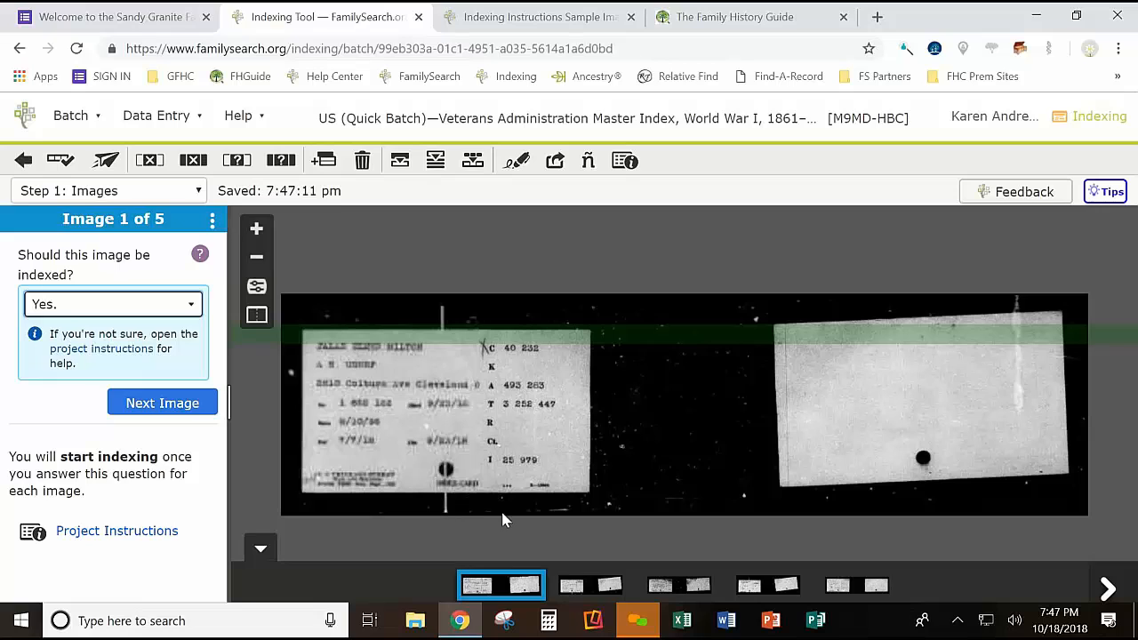
click(261, 231)
click(261, 231)
drag(382, 349, 926, 338)
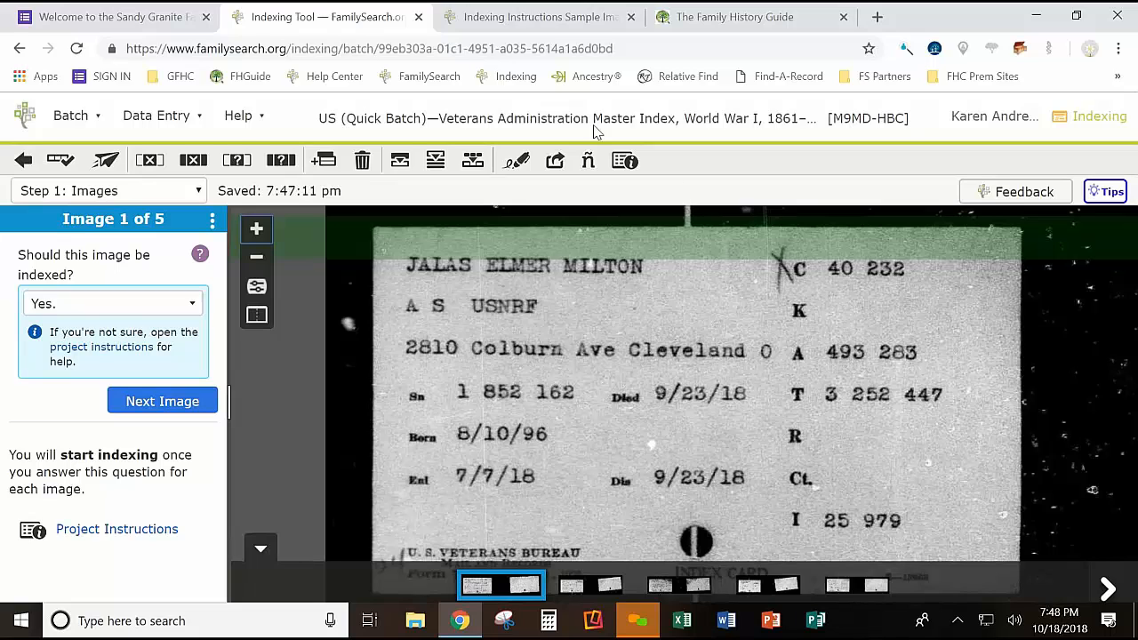
click(264, 122)
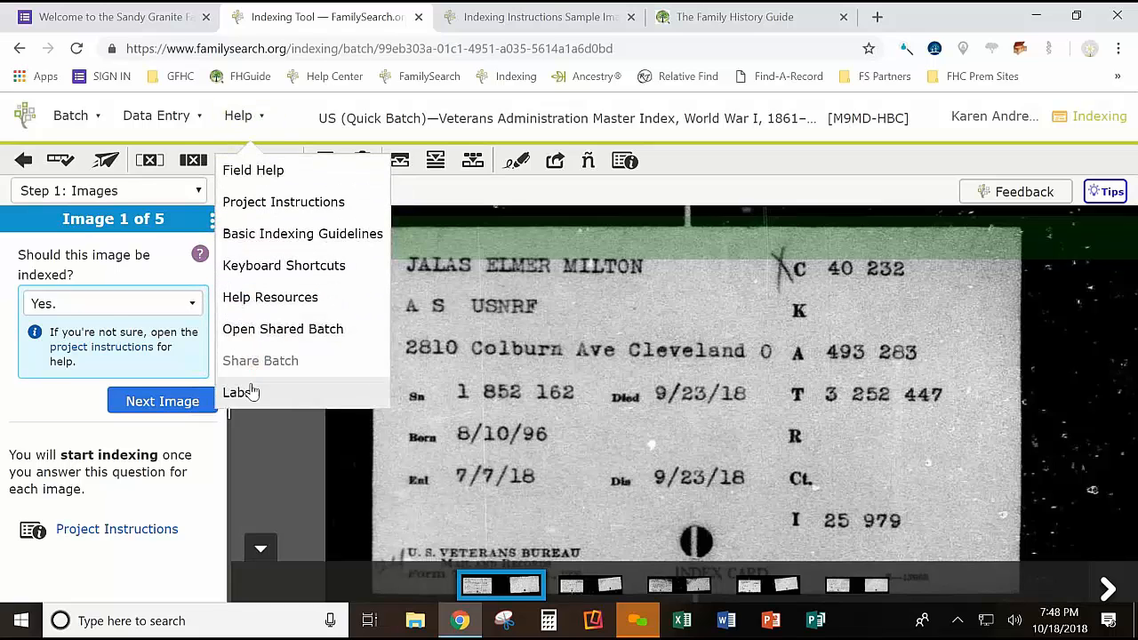
click(271, 301)
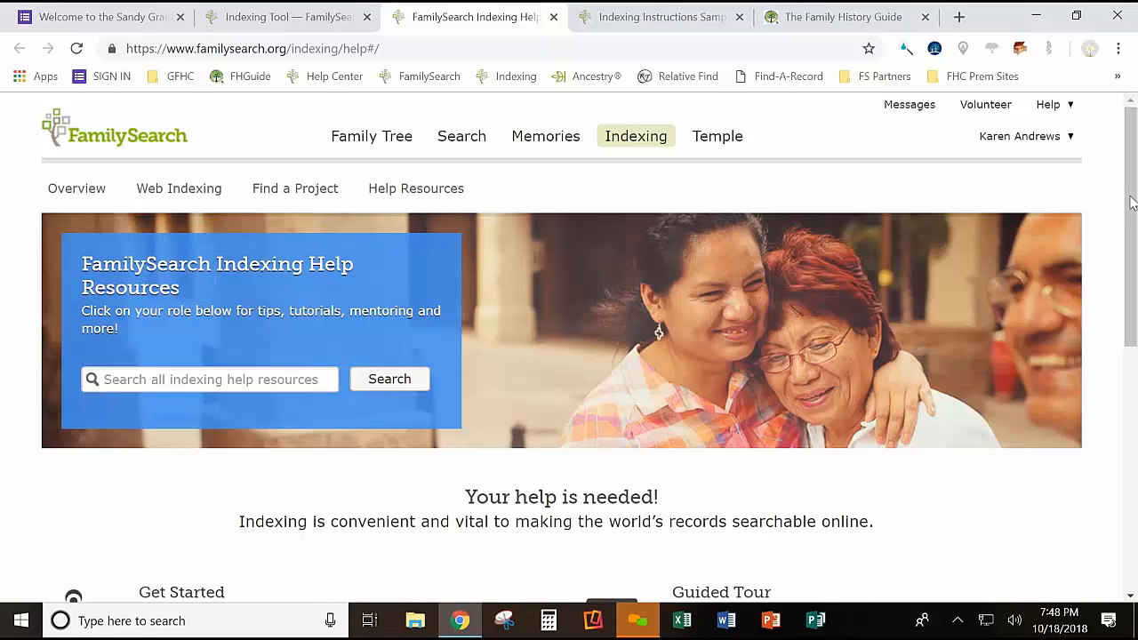
From the Help Resources page's Help menu, go to the Consultant Resources planner
drag(1121, 206, 1092, 232)
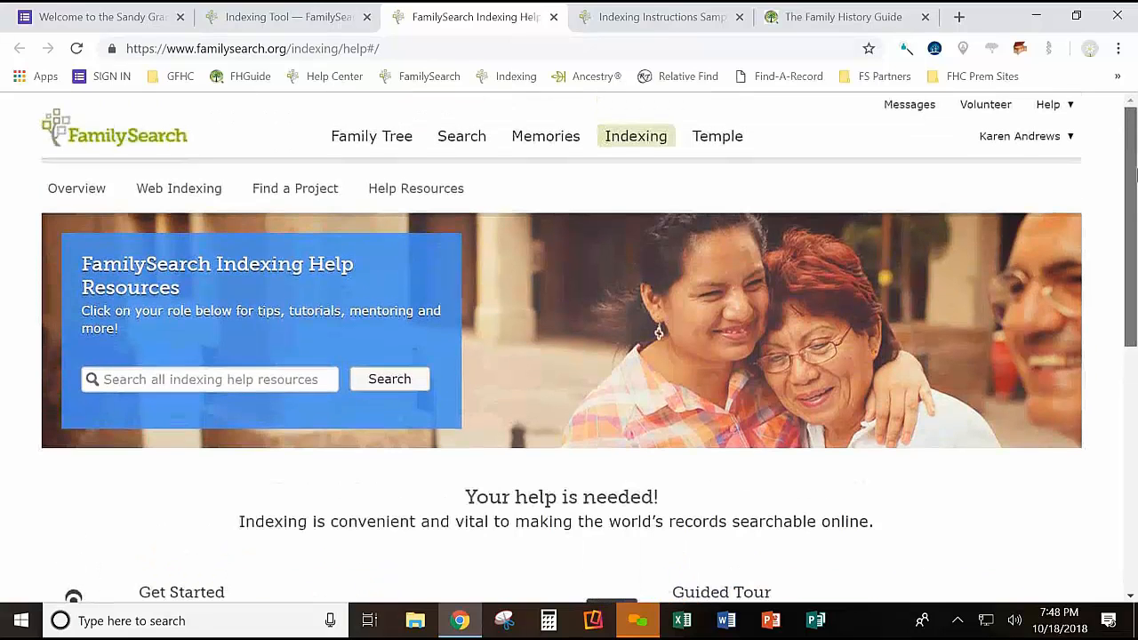
drag(1122, 204, 1122, 174)
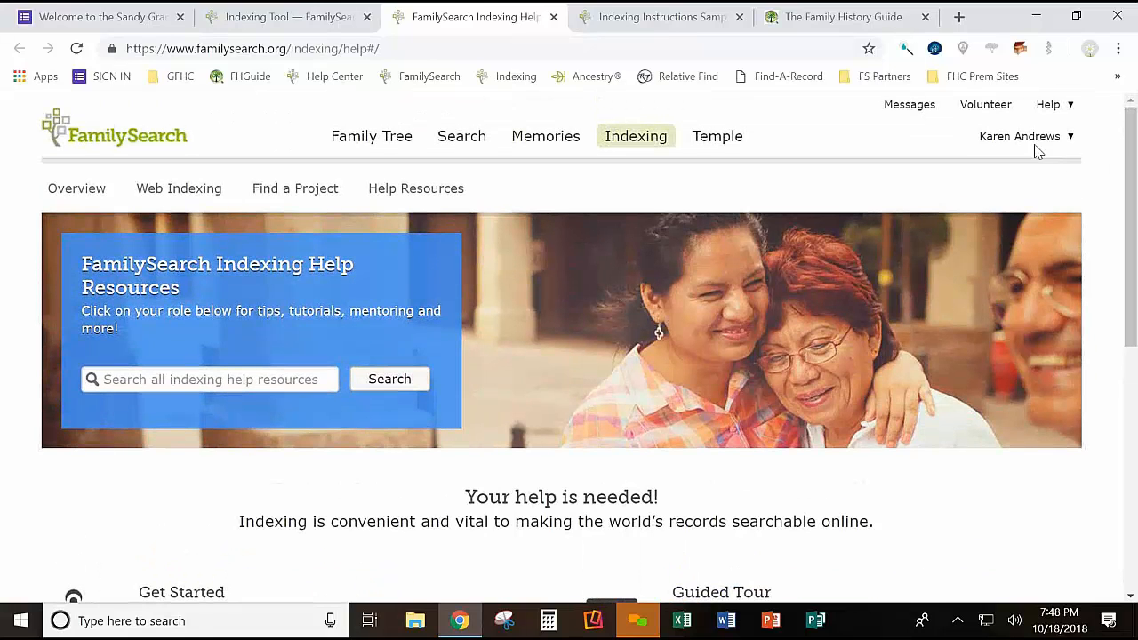
click(1051, 106)
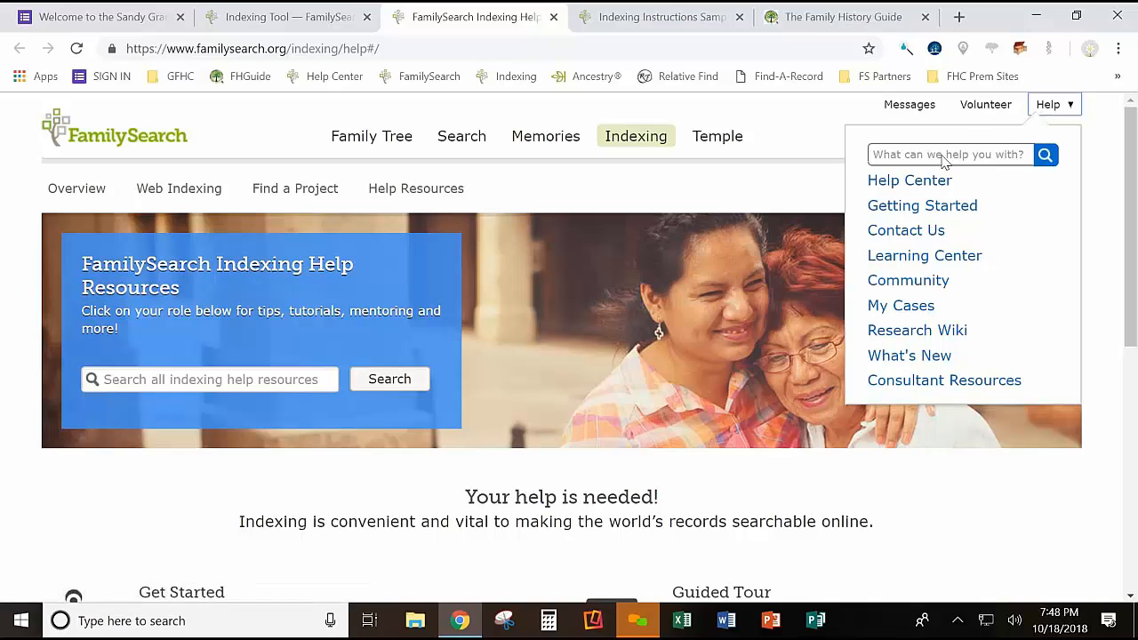
click(926, 382)
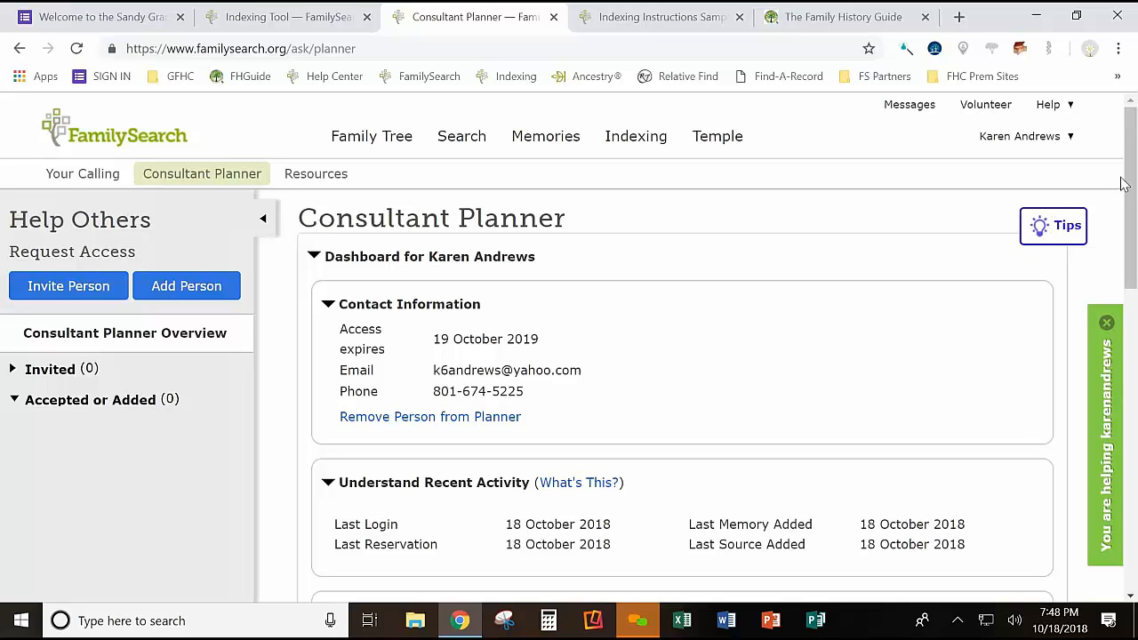
Scroll the Consultant Planner dashboard, then show the site's Help links list
mouse_move(1129, 180)
mouse_down()
mouse_move(1113, 460)
mouse_move(1121, 515)
mouse_move(1127, 311)
mouse_move(1107, 177)
mouse_up()
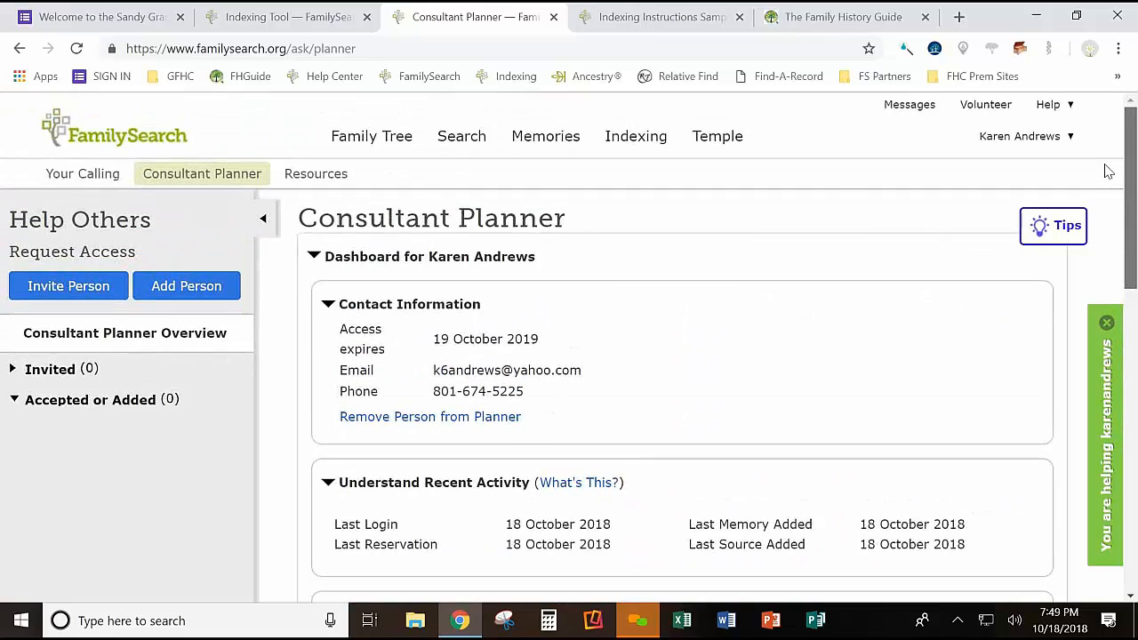
click(1047, 105)
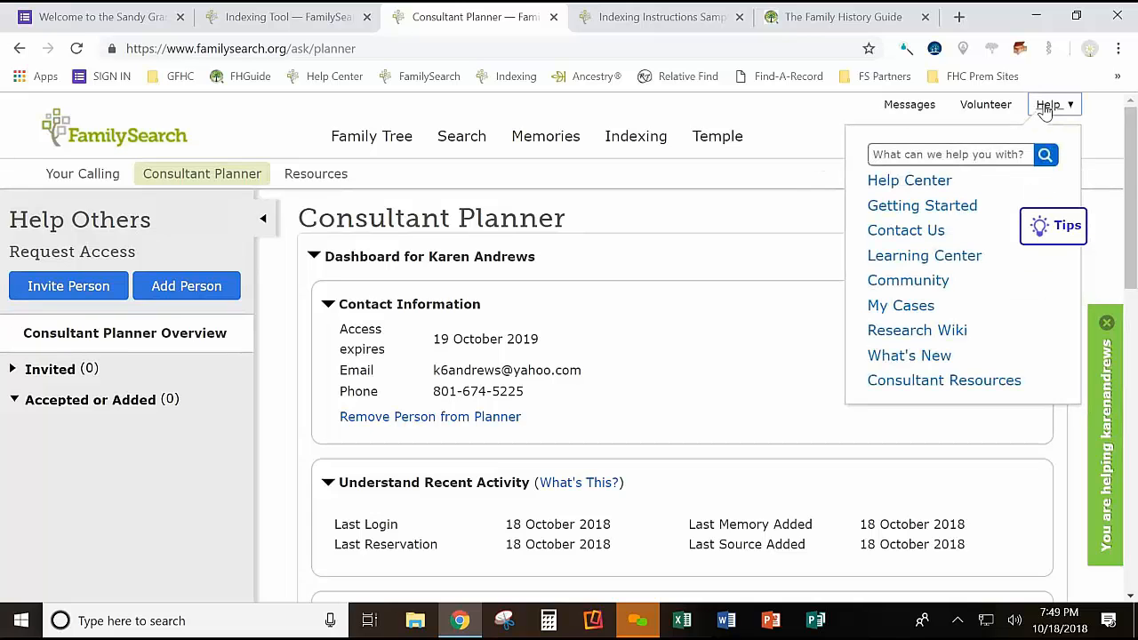
Go to the Help Center, scroll through its topics, and reopen the Help links list
click(909, 182)
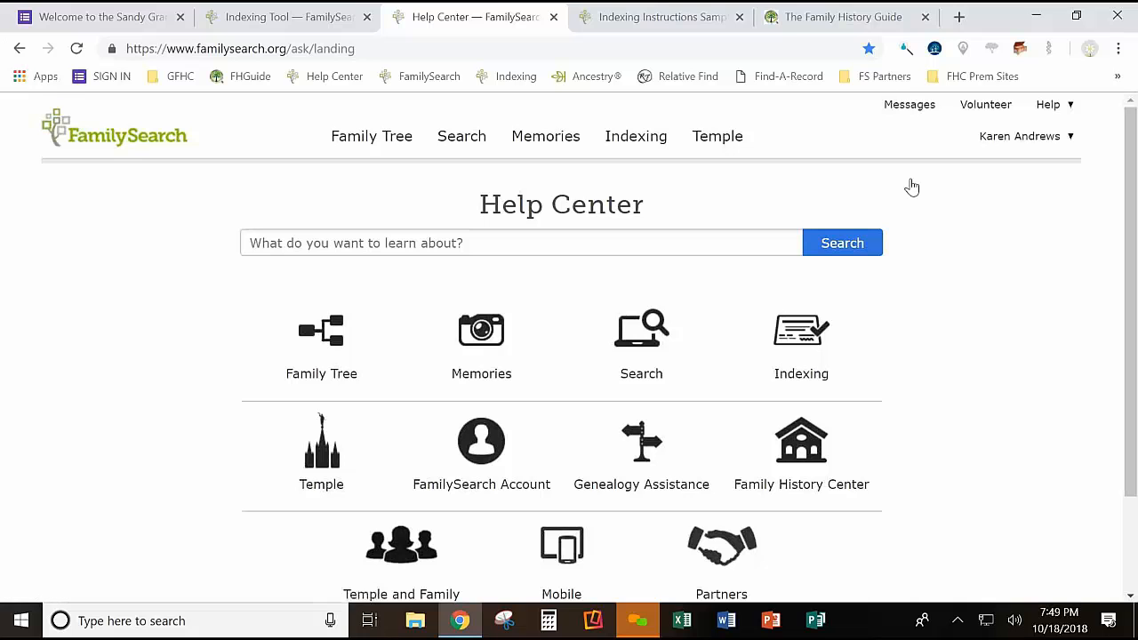
drag(1127, 183, 1127, 320)
scroll(347, 493, up, 2)
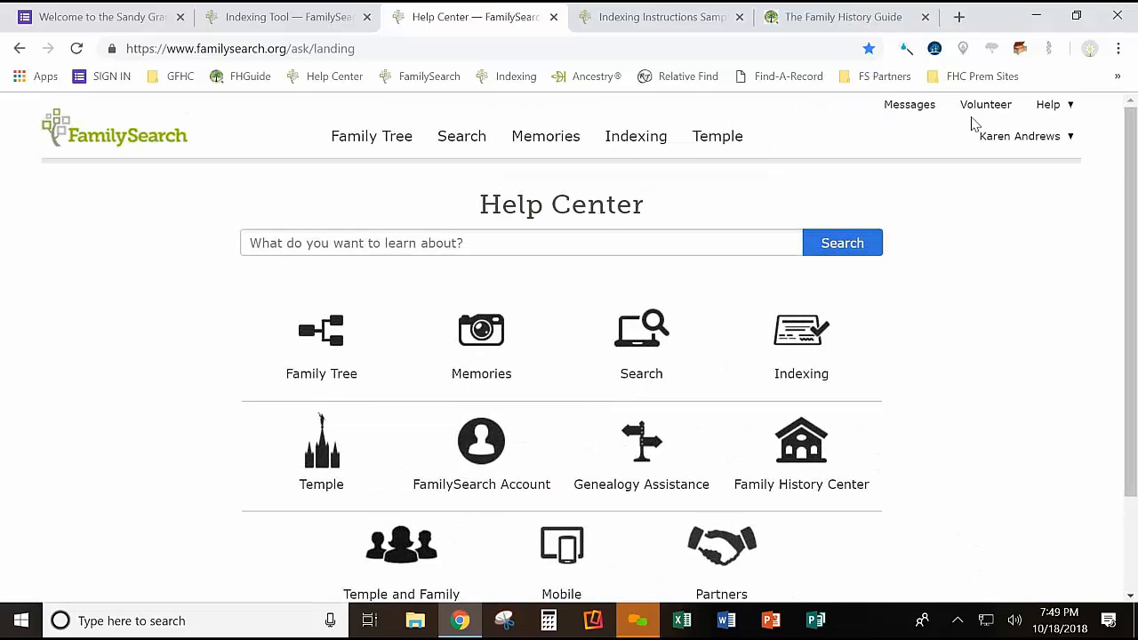
click(1056, 108)
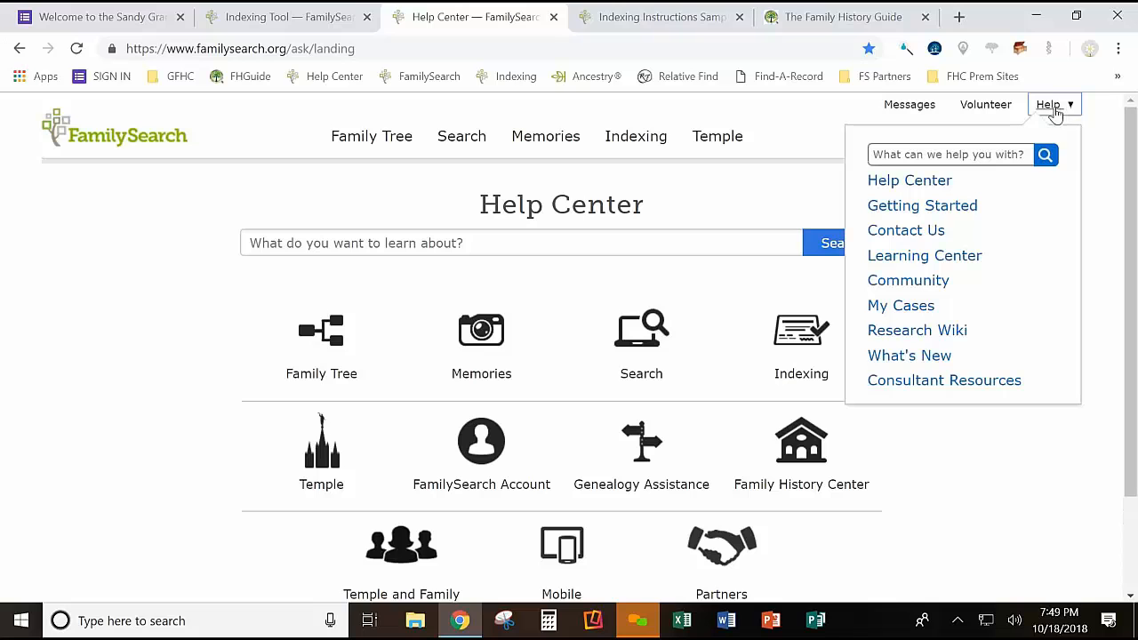
Visit Help > Contact Us, dismiss the location prompt, then return to Indexing > Web Indexing
click(917, 232)
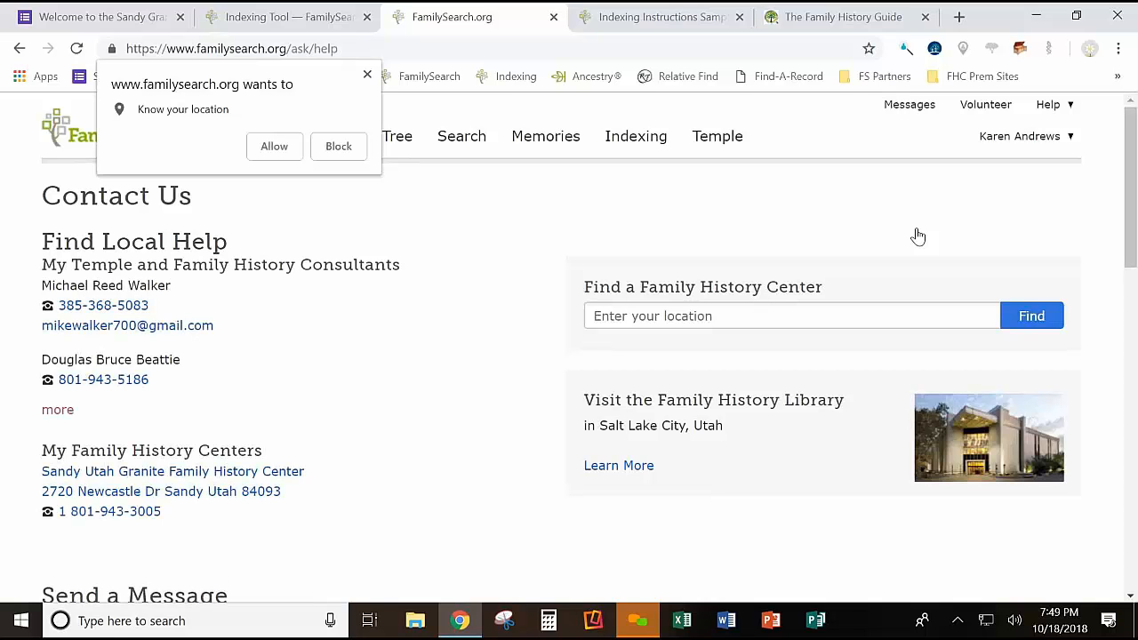
drag(1129, 213, 1114, 109)
click(366, 75)
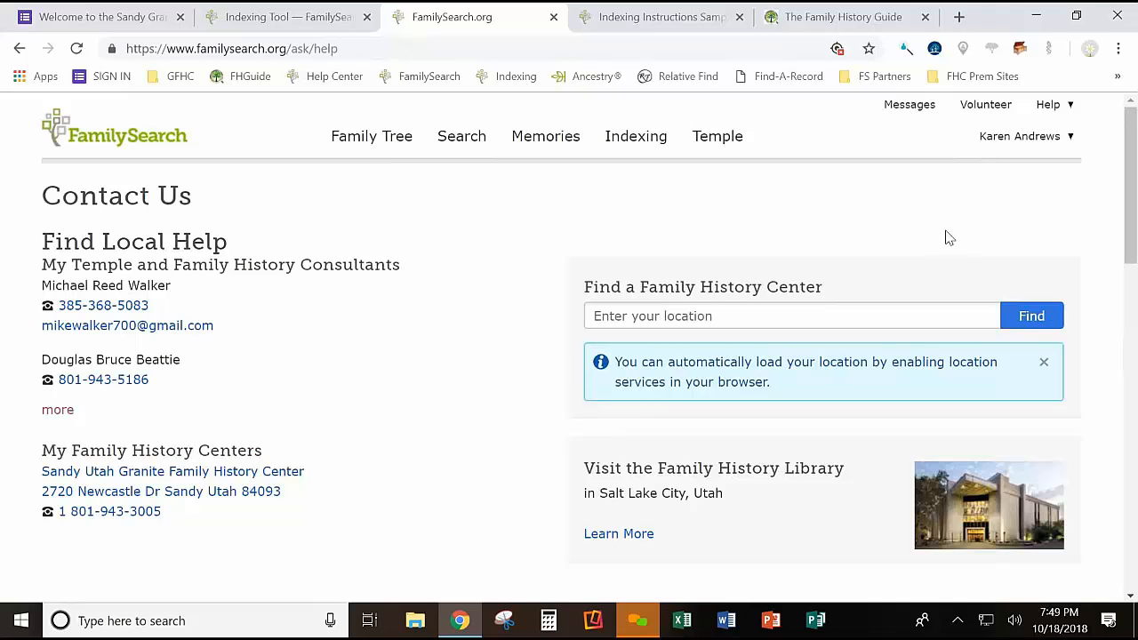
mouse_move(604, 144)
click(652, 223)
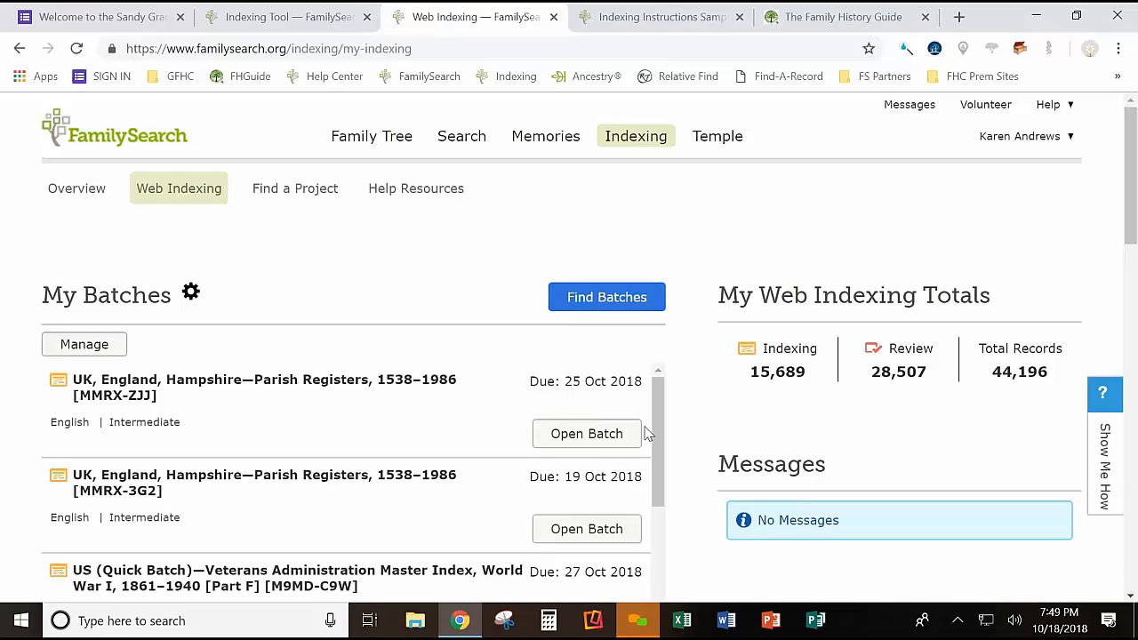
Open the Veterans Administration Master Index quick batch M9MD-C9W and show its steps list
drag(655, 475, 662, 516)
scroll(662, 516, down, 1)
click(590, 496)
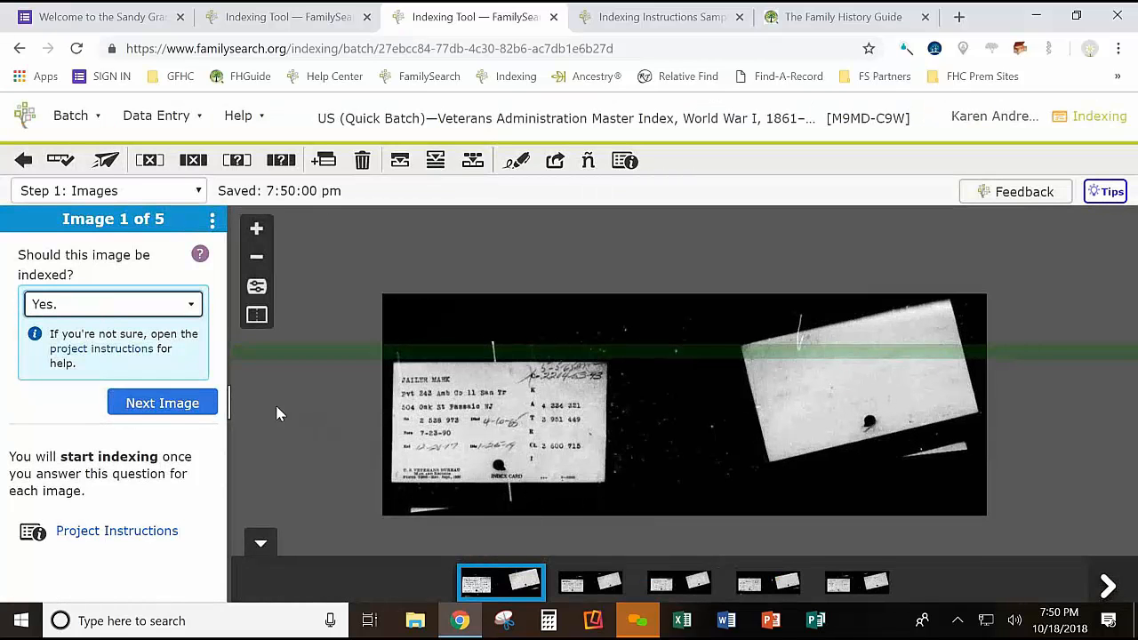
click(198, 191)
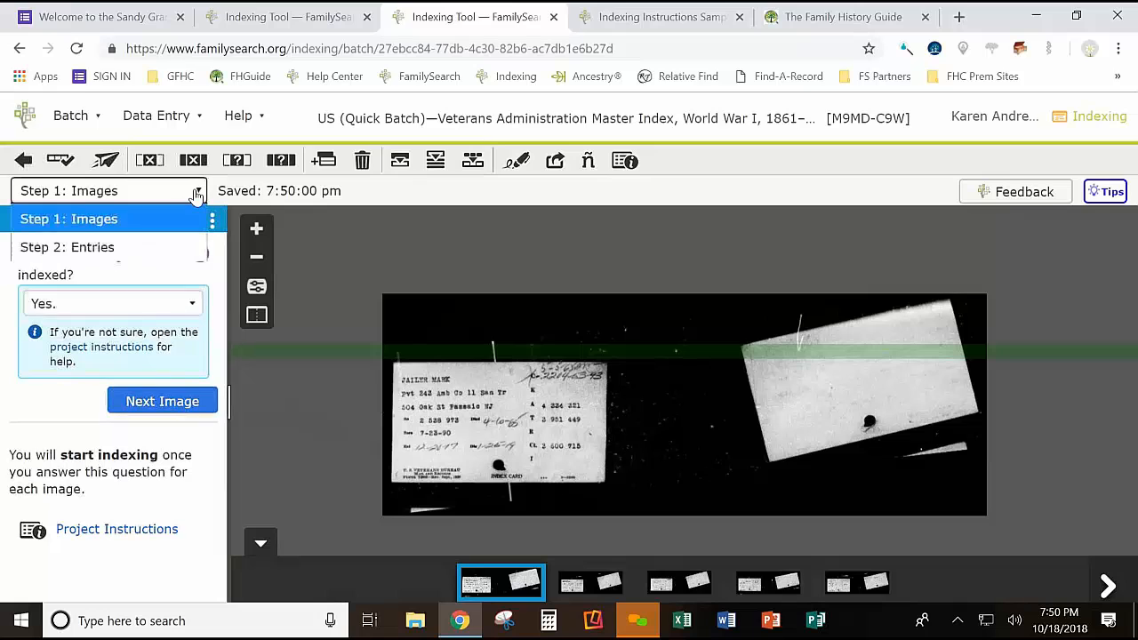
Switch the batch to Step 2: Entries to show image 1's blank entry fields
click(167, 247)
drag(218, 334, 220, 345)
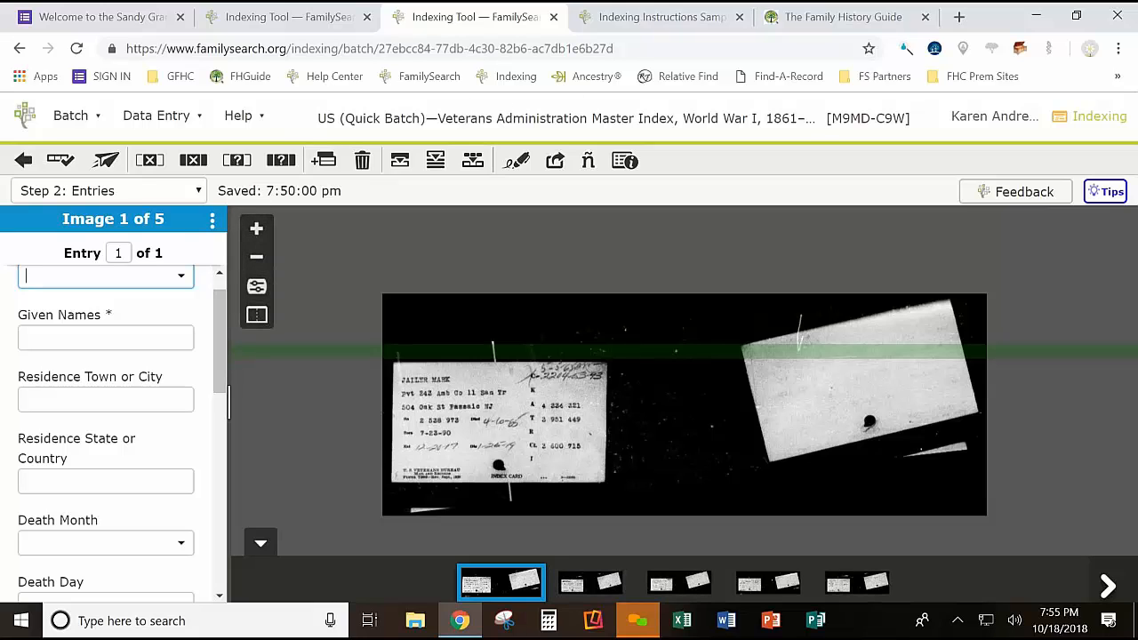
click(809, 123)
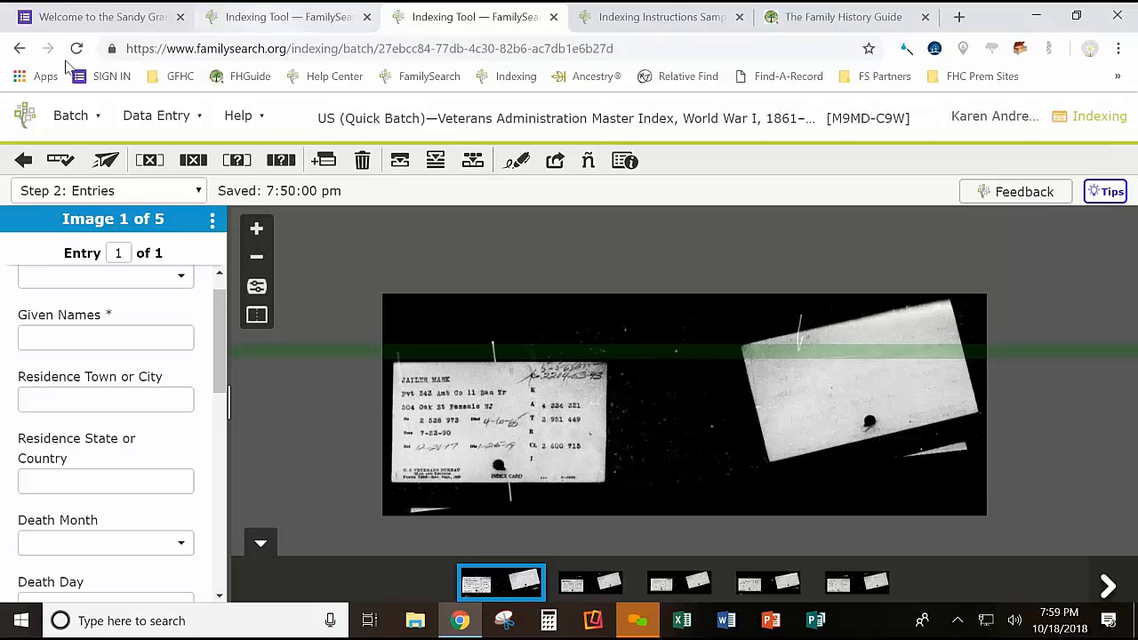
Leave the batch and open Find Batches, listing 63 projects sorted by Least Complete
click(24, 161)
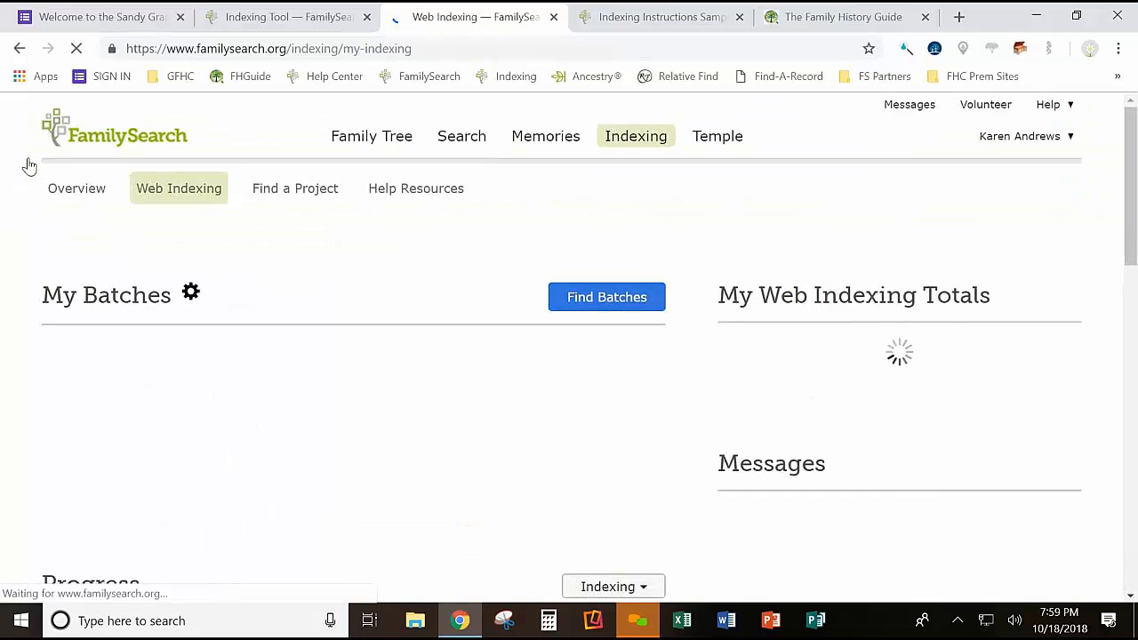
click(603, 303)
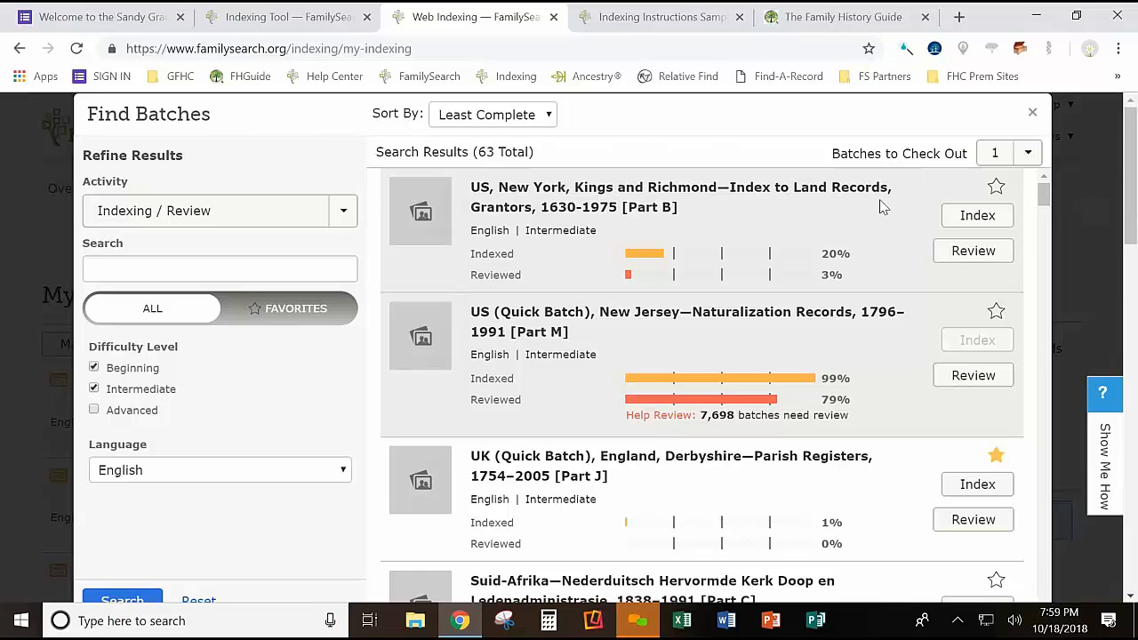
click(547, 123)
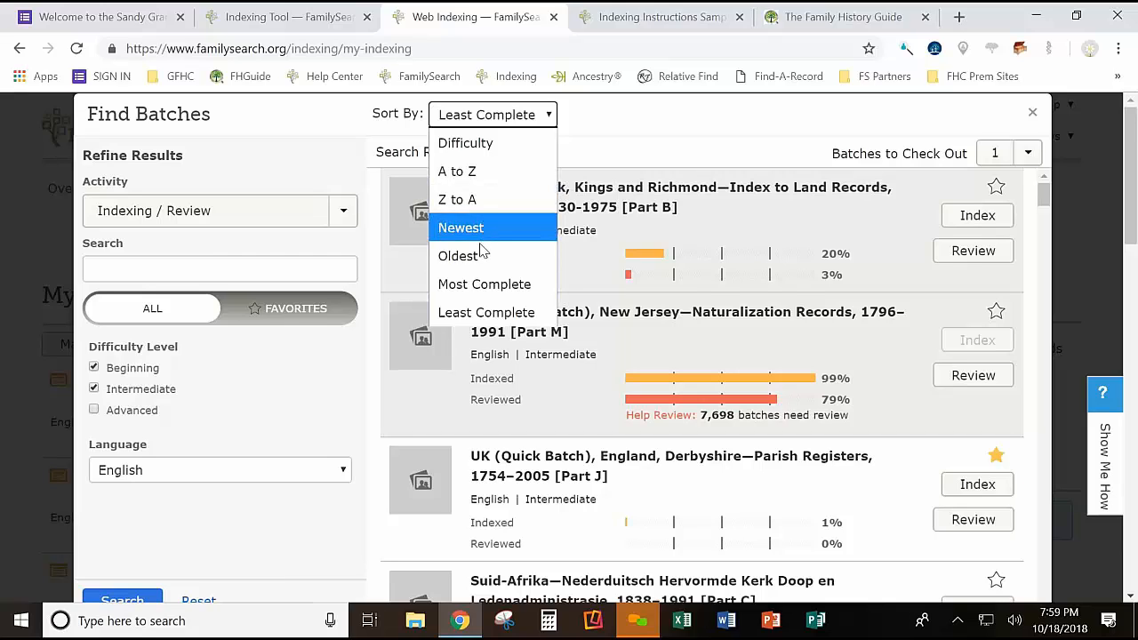
click(495, 311)
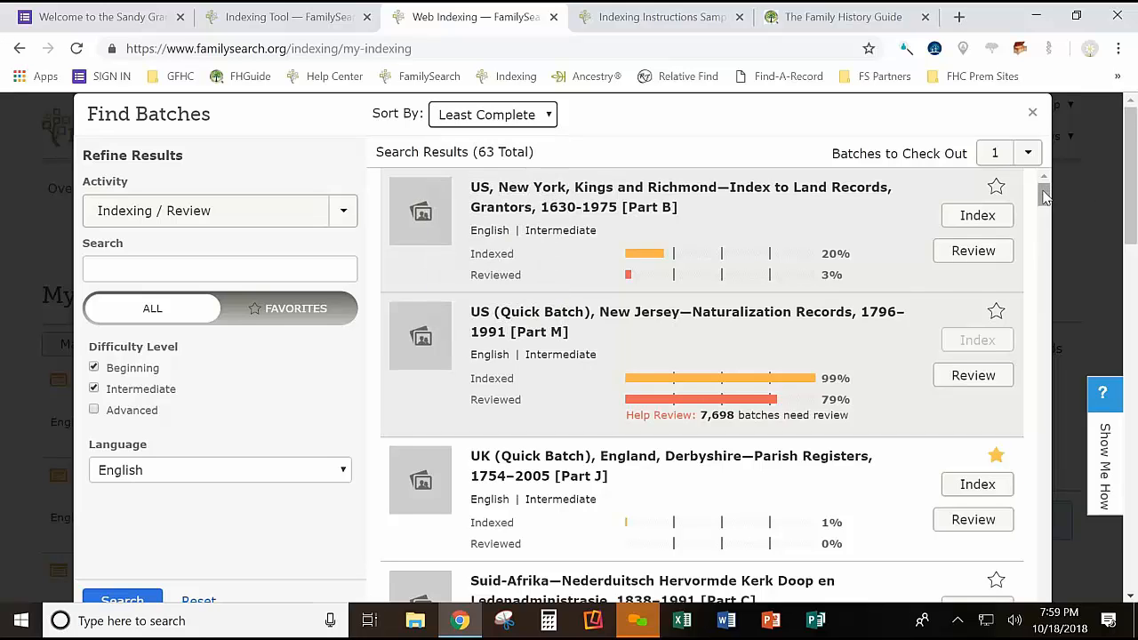
scroll(1043, 197, down, 2)
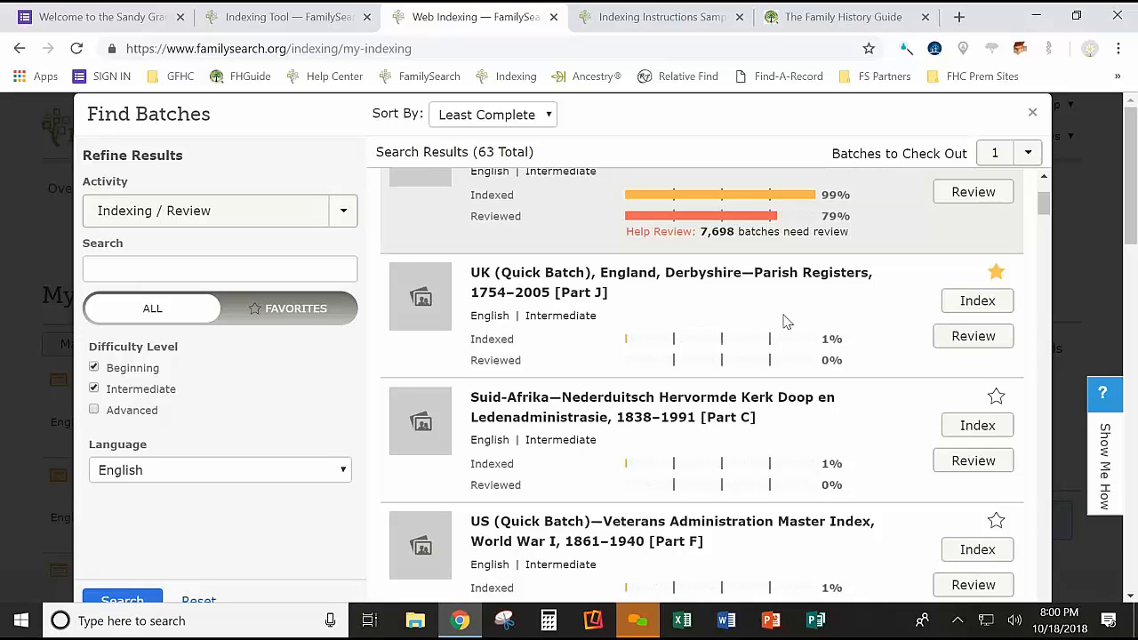
Filter Find Batches to the 3 favorites and open the Batches to Check Out dropdown
click(308, 308)
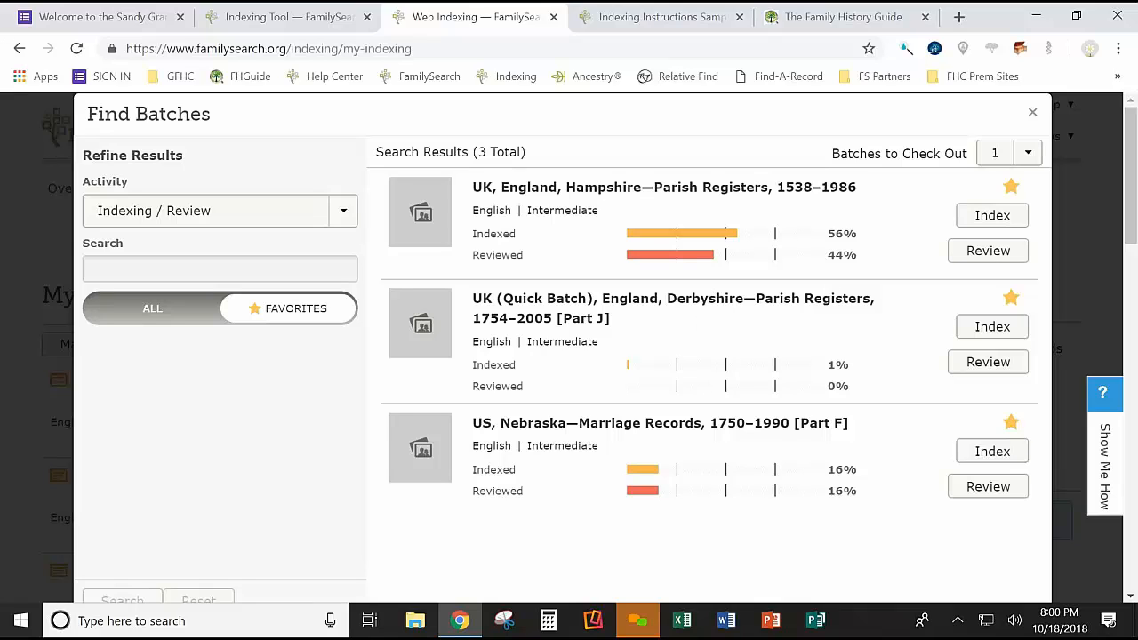
click(1027, 154)
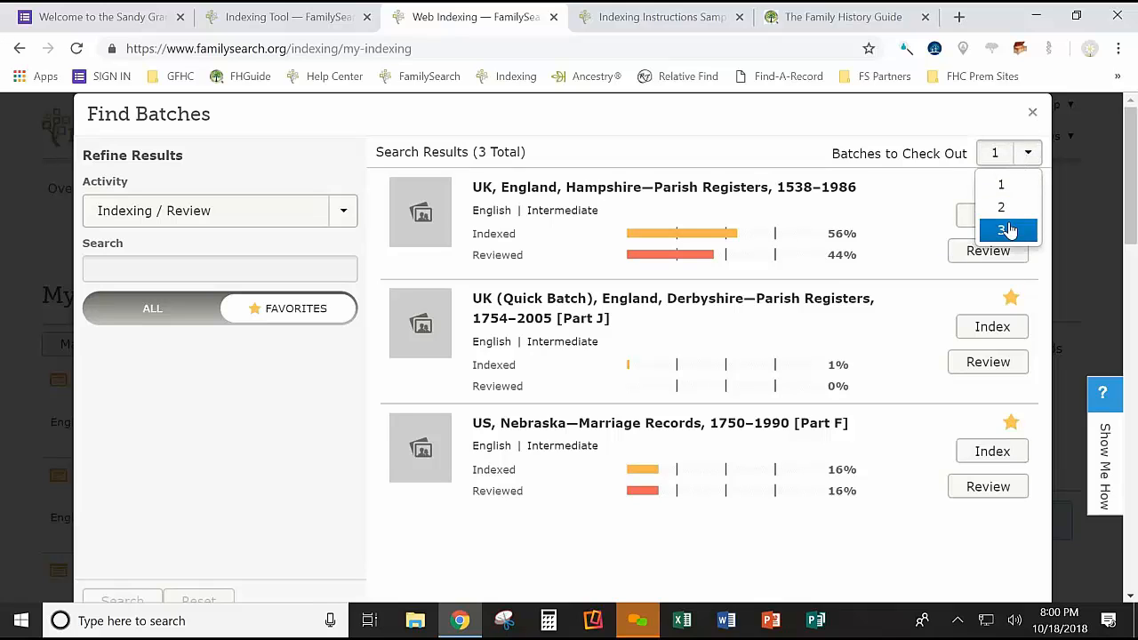